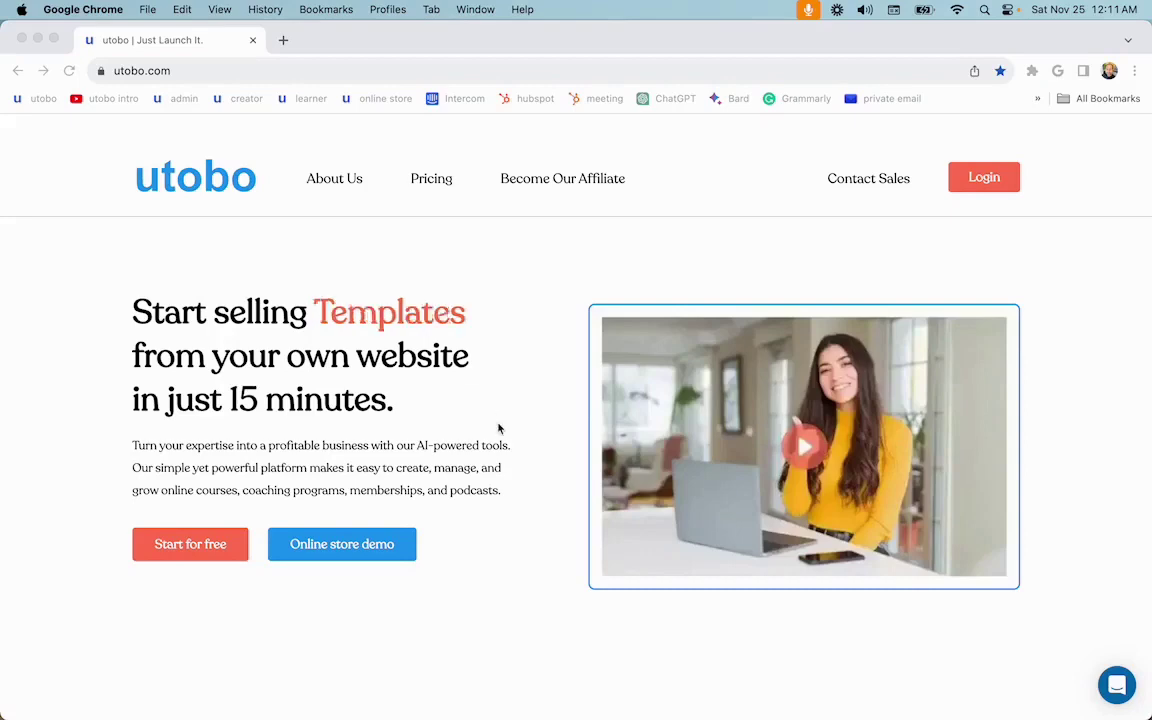
# - Scroll through the utobo homepage to survey its content
pyautogui.scroll(-1, 499, 429)
pyautogui.scroll(-5, 499, 429)
pyautogui.scroll(-2, 499, 429)
pyautogui.scroll(-1, 499, 429)
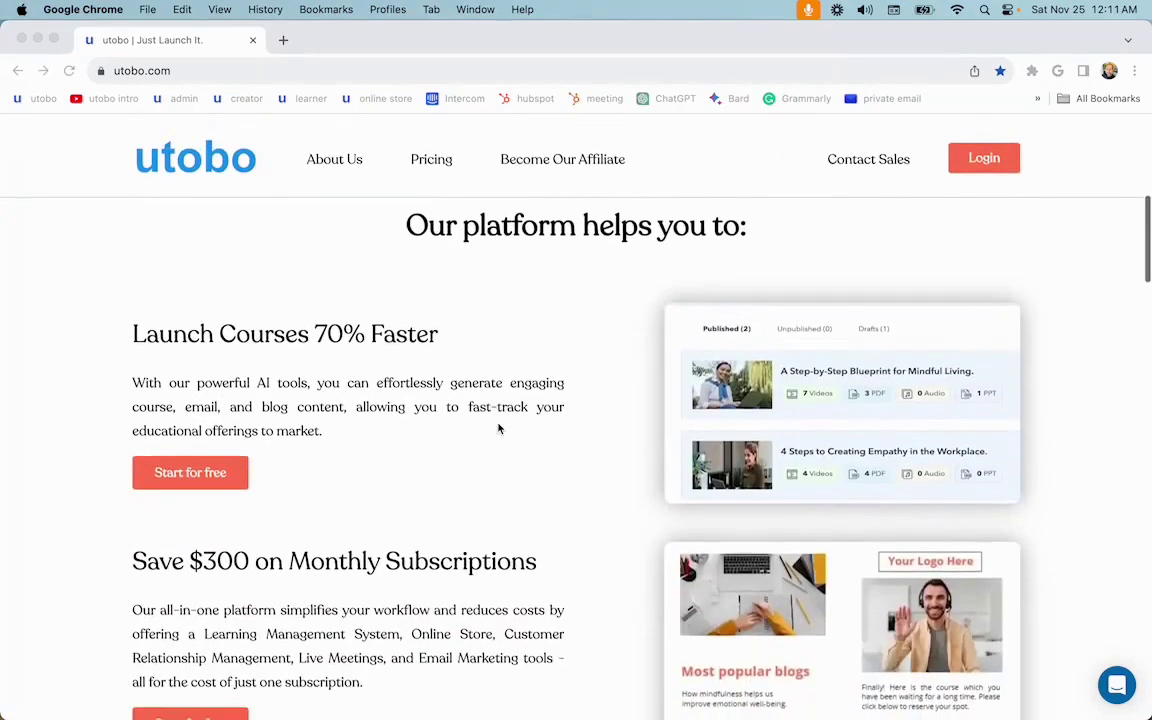
pyautogui.scroll(-2, 499, 429)
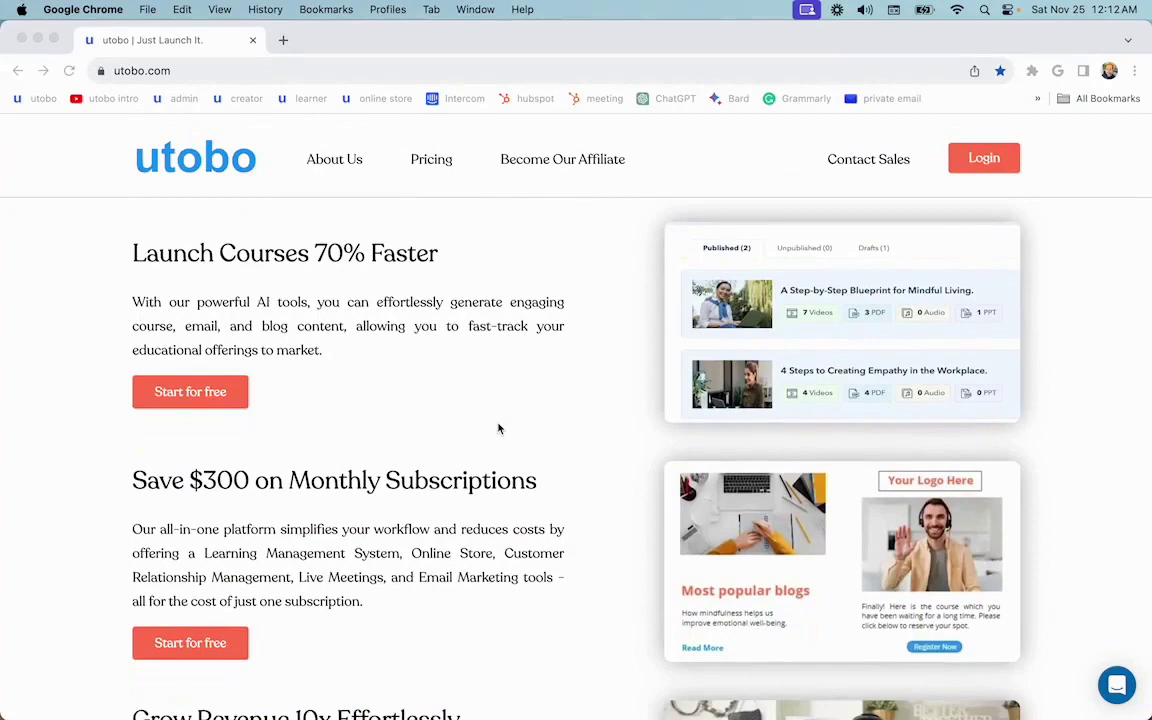
pyautogui.scroll(-3, 499, 429)
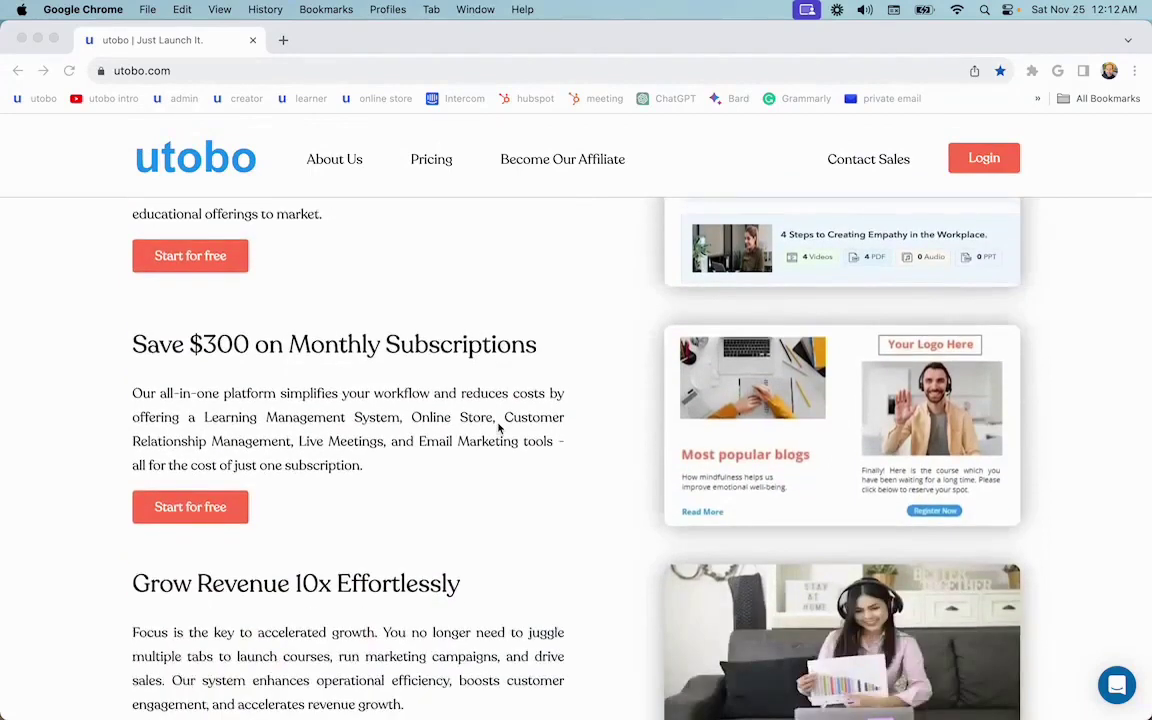
pyautogui.scroll(-3, 499, 428)
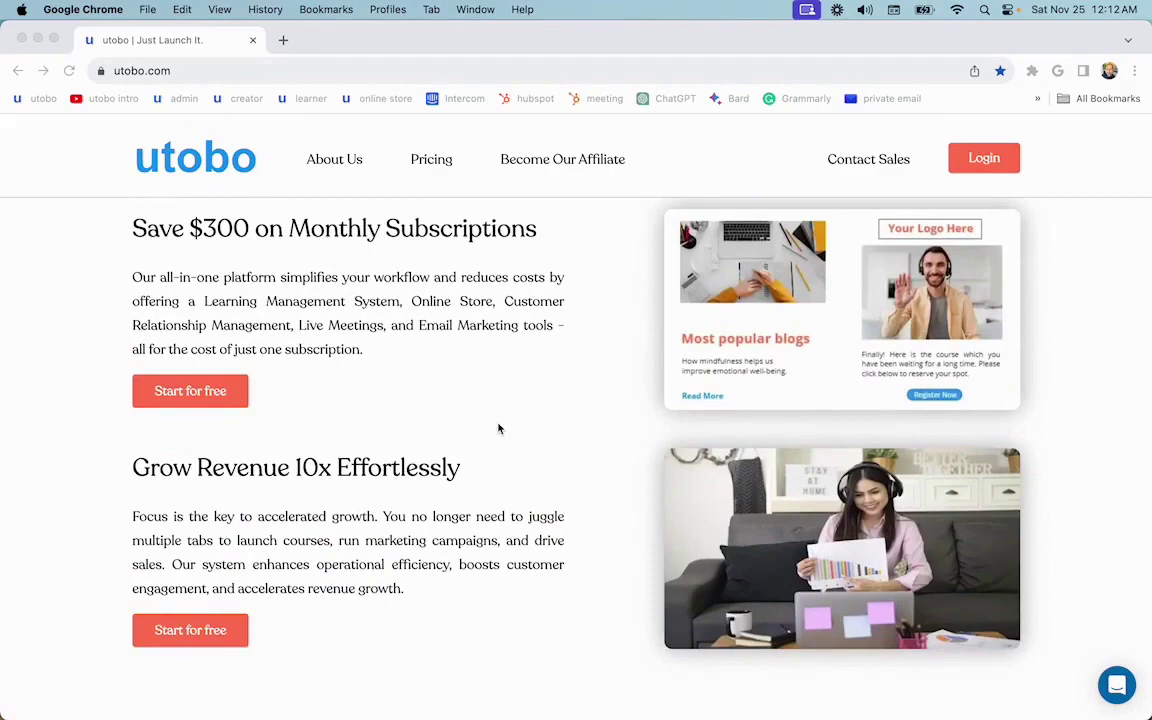
pyautogui.scroll(-2, 499, 429)
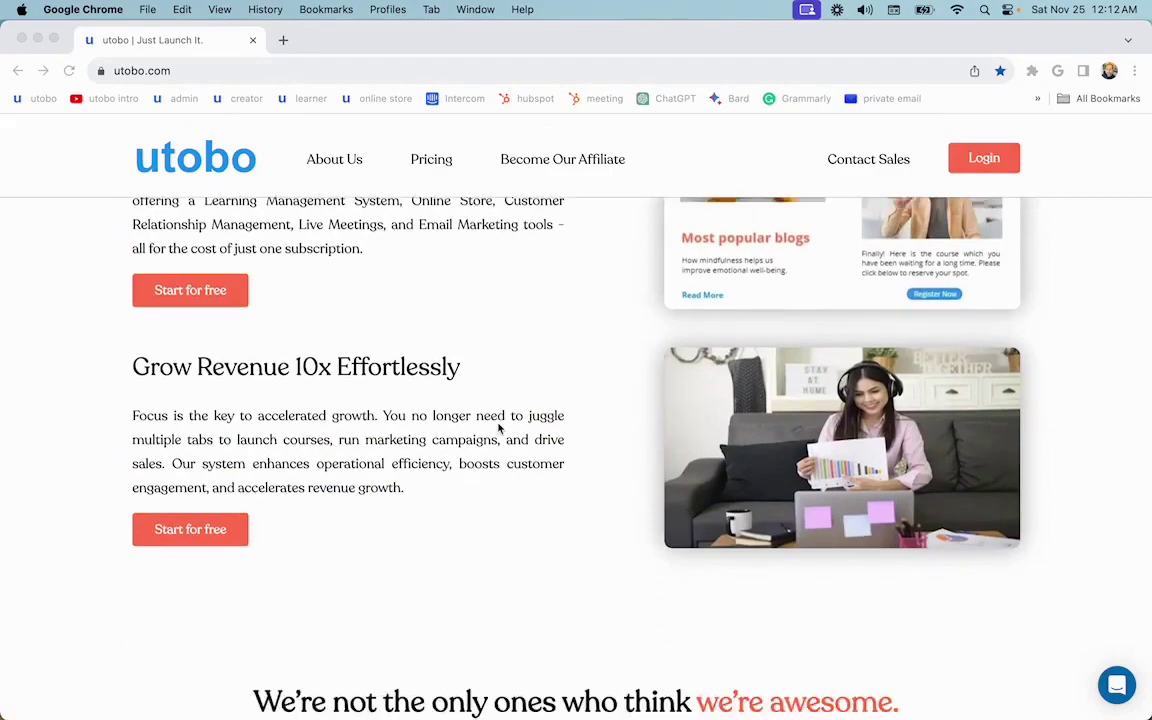
pyautogui.scroll(15, 499, 429)
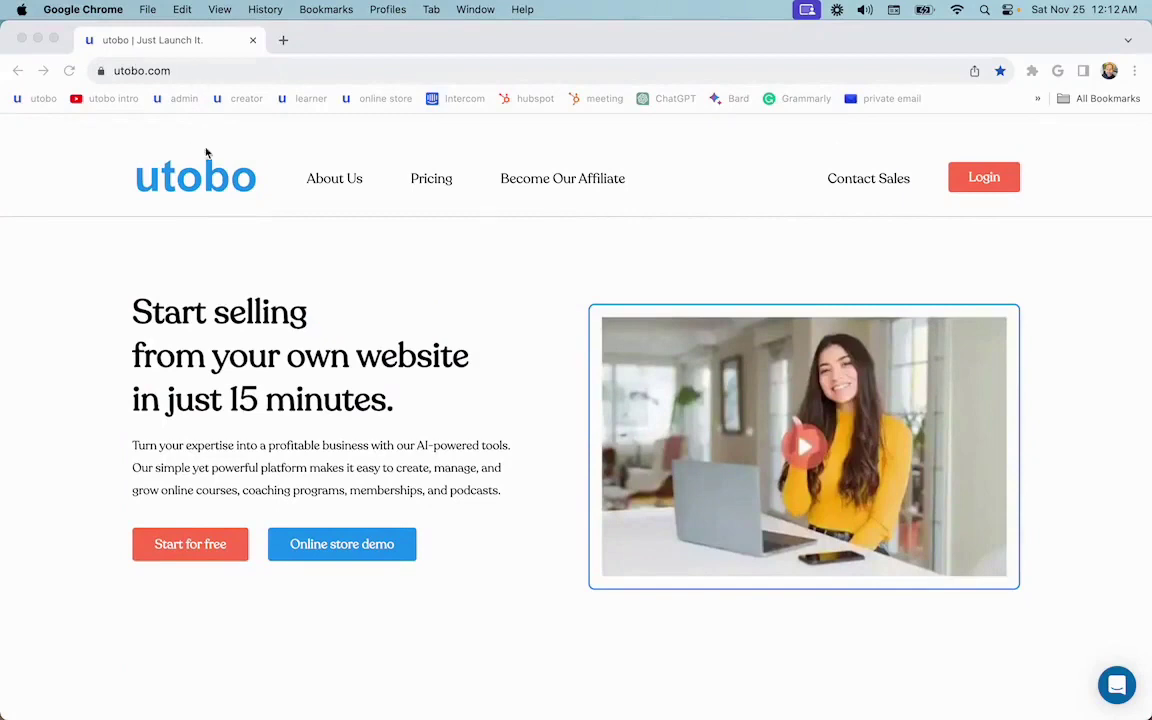
# - Open Pricing and scroll through the Basic, Premium and Ultimate plan cards
pyautogui.click(433, 184)
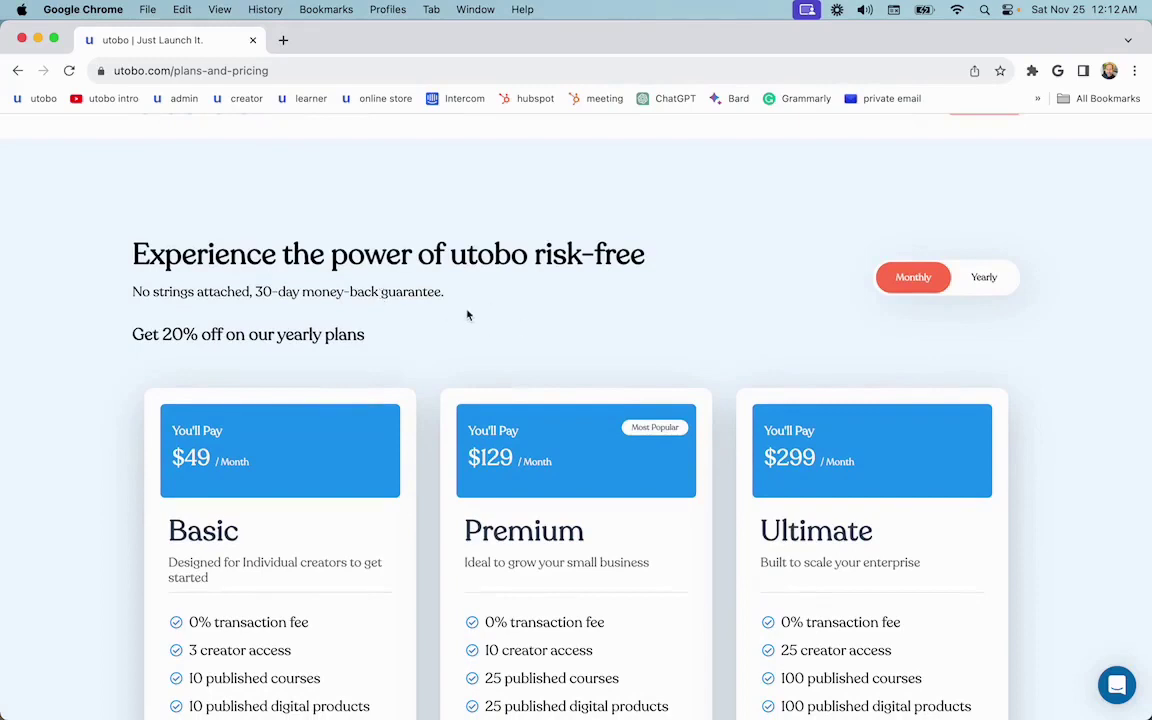
pyautogui.scroll(-1, 474, 313)
pyautogui.scroll(-3, 527, 355)
pyautogui.scroll(1, 526, 347)
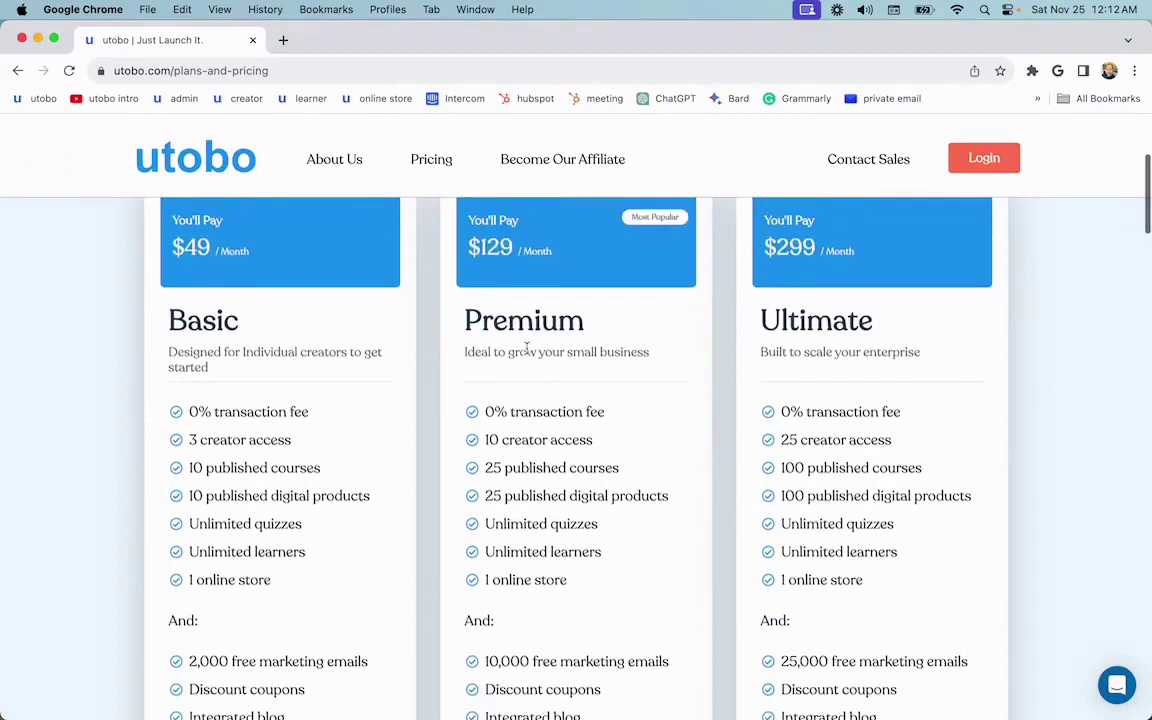
pyautogui.scroll(-1, 528, 375)
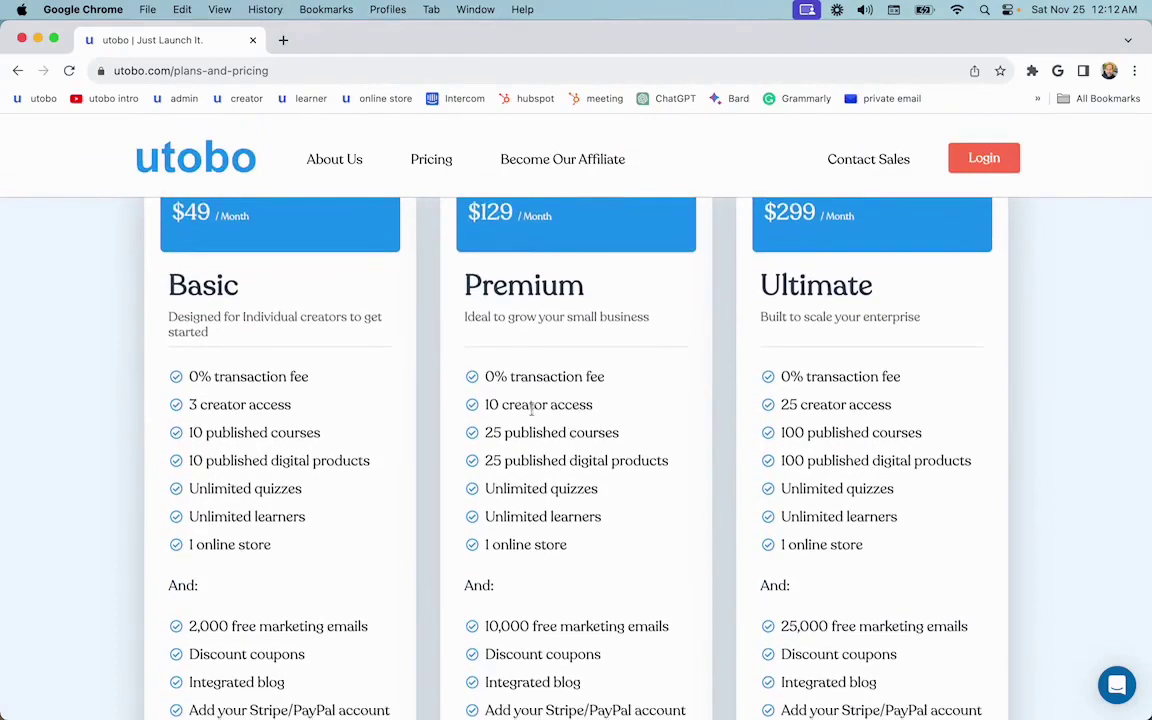
pyautogui.scroll(-1, 531, 409)
pyautogui.scroll(-1, 577, 409)
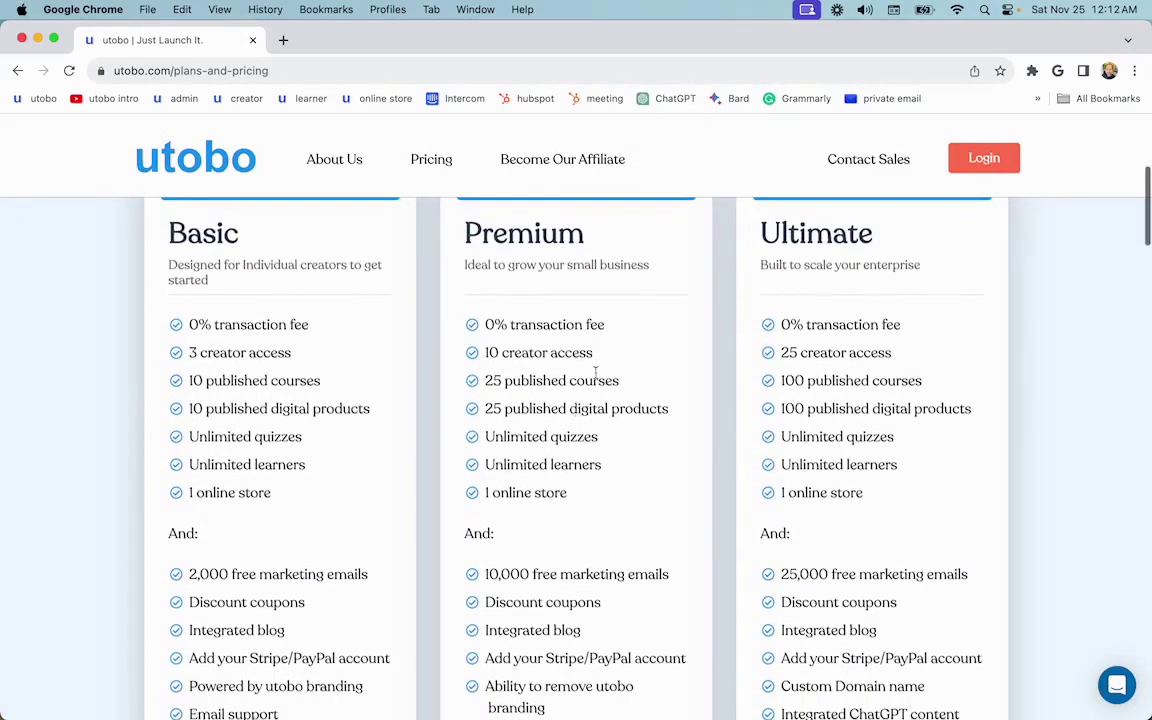
pyautogui.scroll(-1, 596, 415)
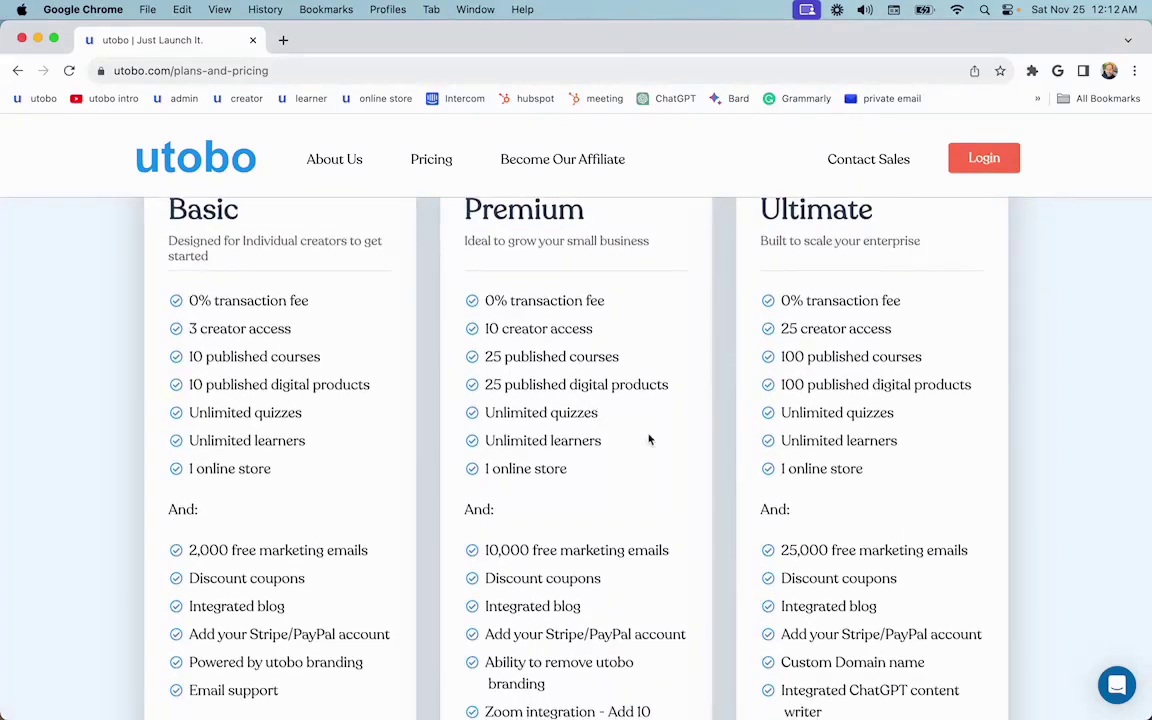
pyautogui.scroll(-1, 648, 439)
pyautogui.scroll(-2, 648, 439)
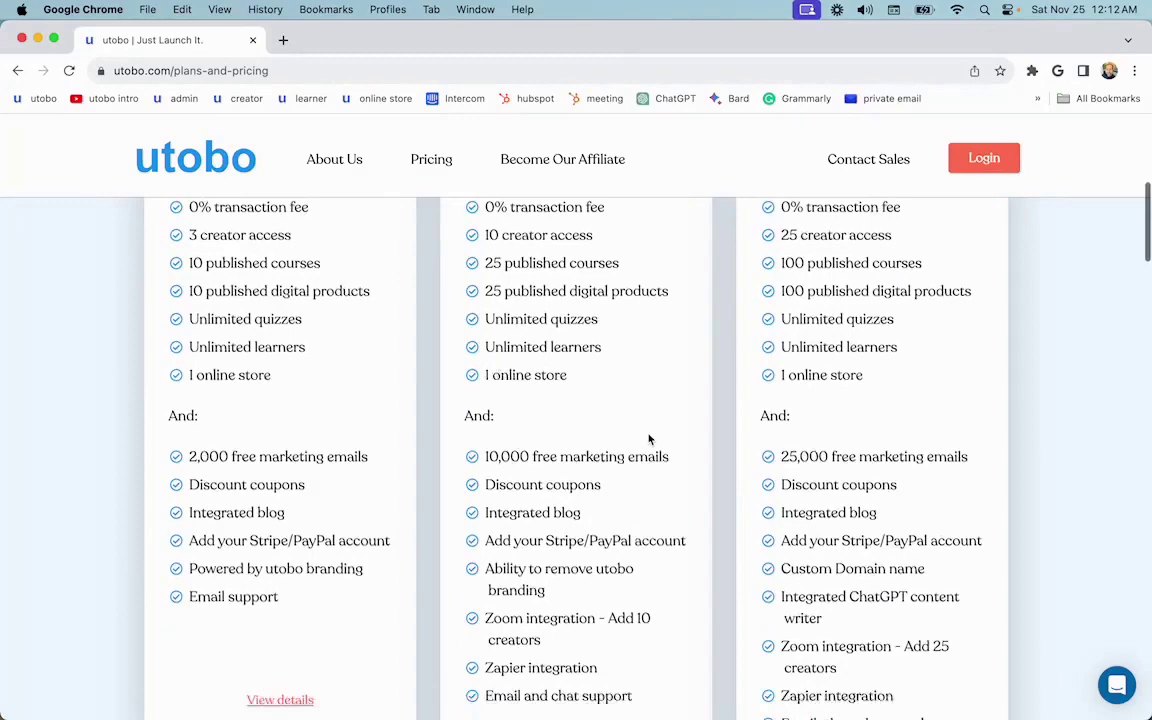
pyautogui.scroll(-3, 648, 439)
pyautogui.scroll(-6, 648, 439)
pyautogui.scroll(-2, 648, 439)
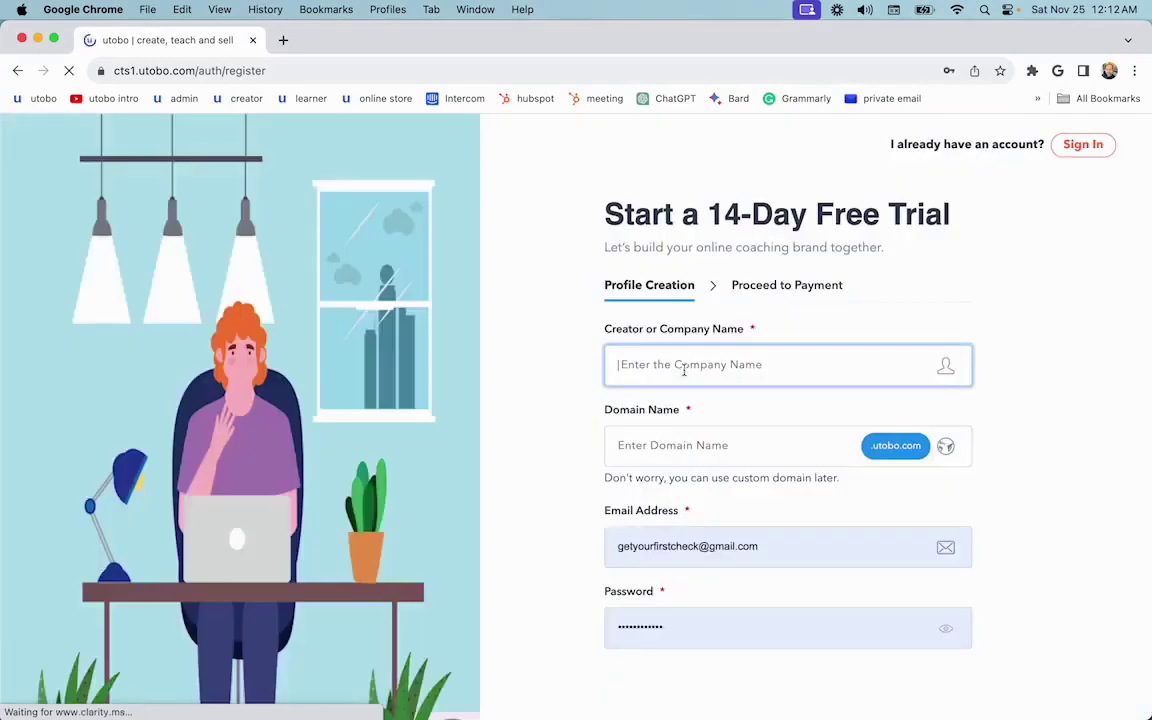
# - Enter 'Techstars Academy' as company name and trim the domain name to 'techstars'
pyautogui.scroll(-1, 684, 369)
pyautogui.write('Tec')
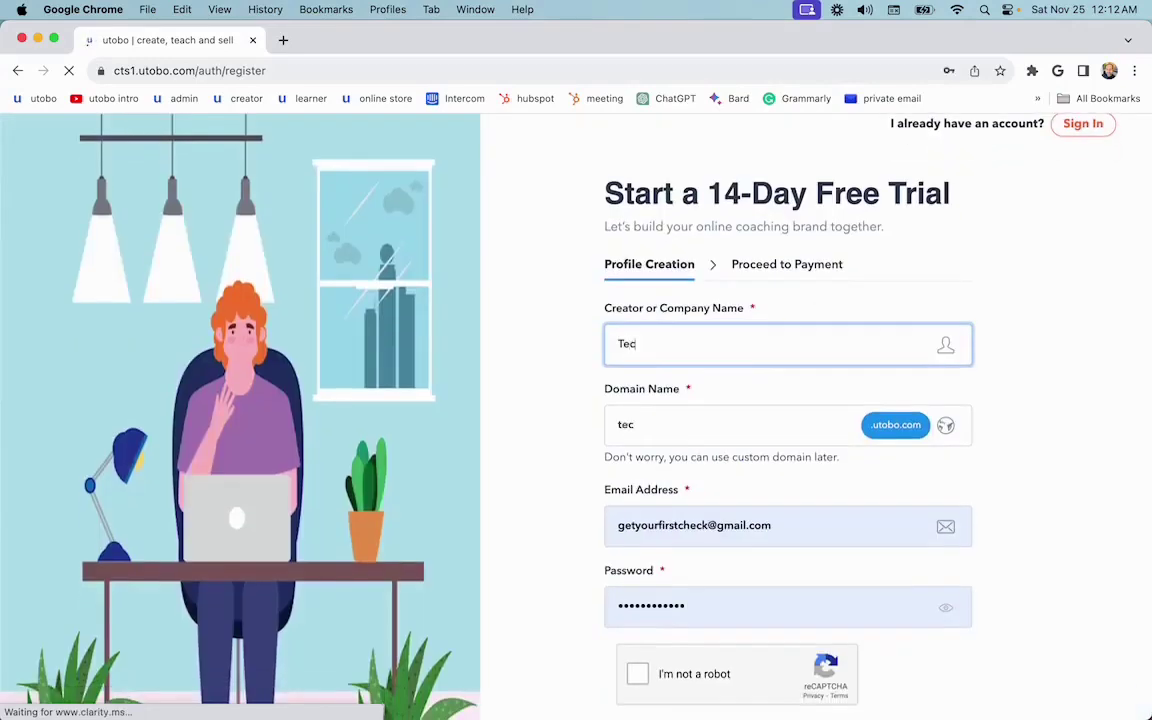
pyautogui.write('hstars ')
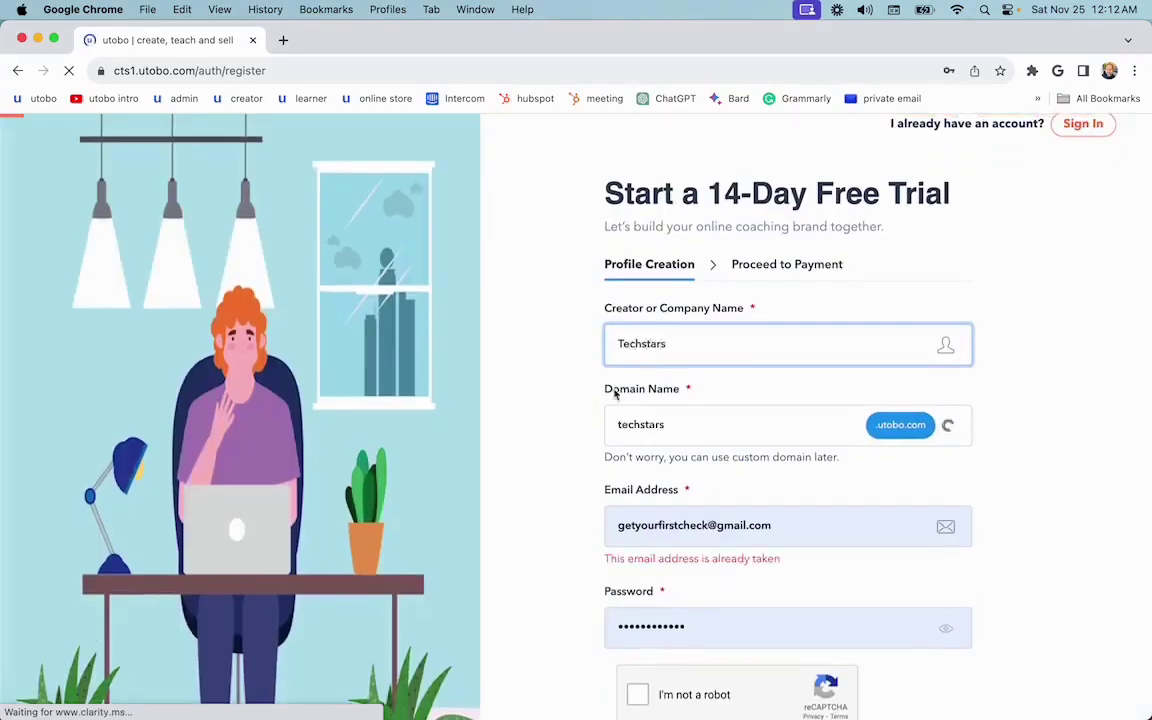
pyautogui.write('Acad')
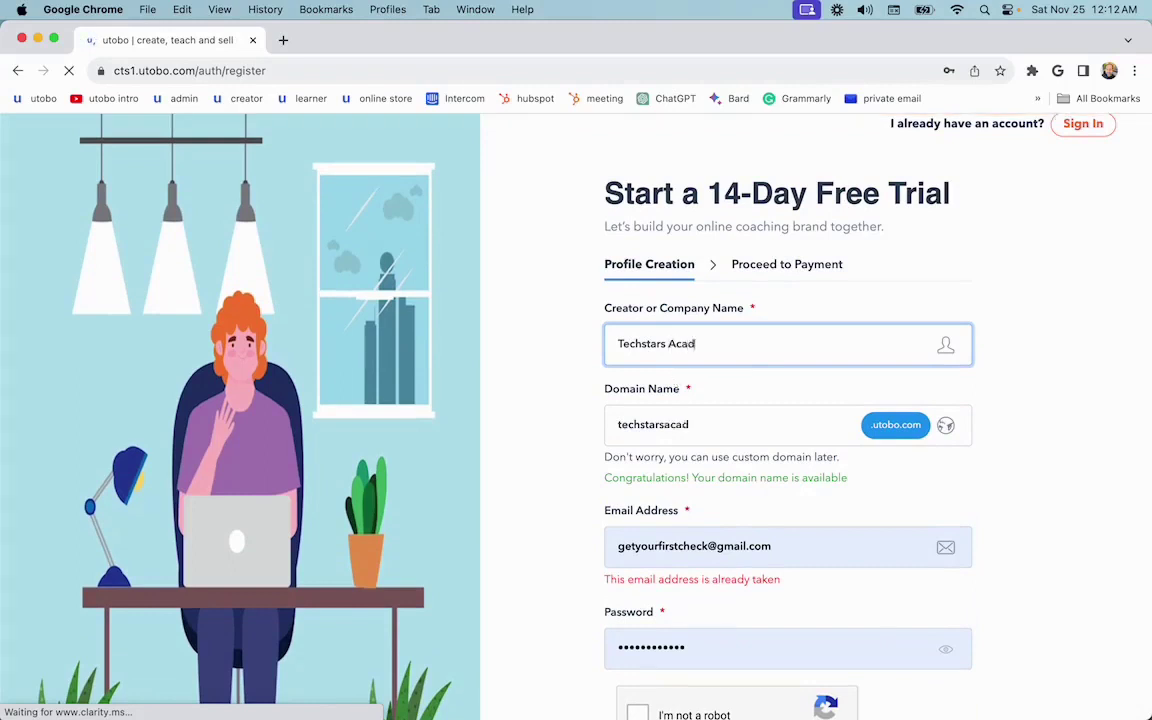
pyautogui.write('emy')
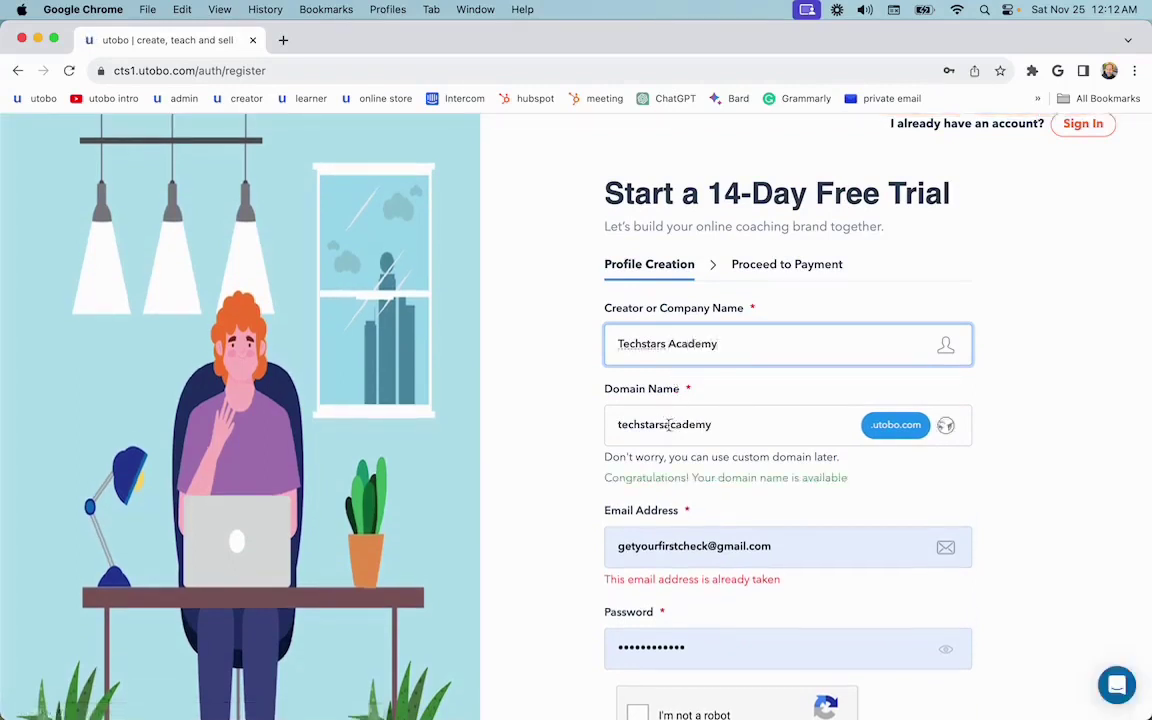
pyautogui.moveTo(669, 424); pyautogui.dragTo(725, 427)
pyautogui.press('BackSpace')
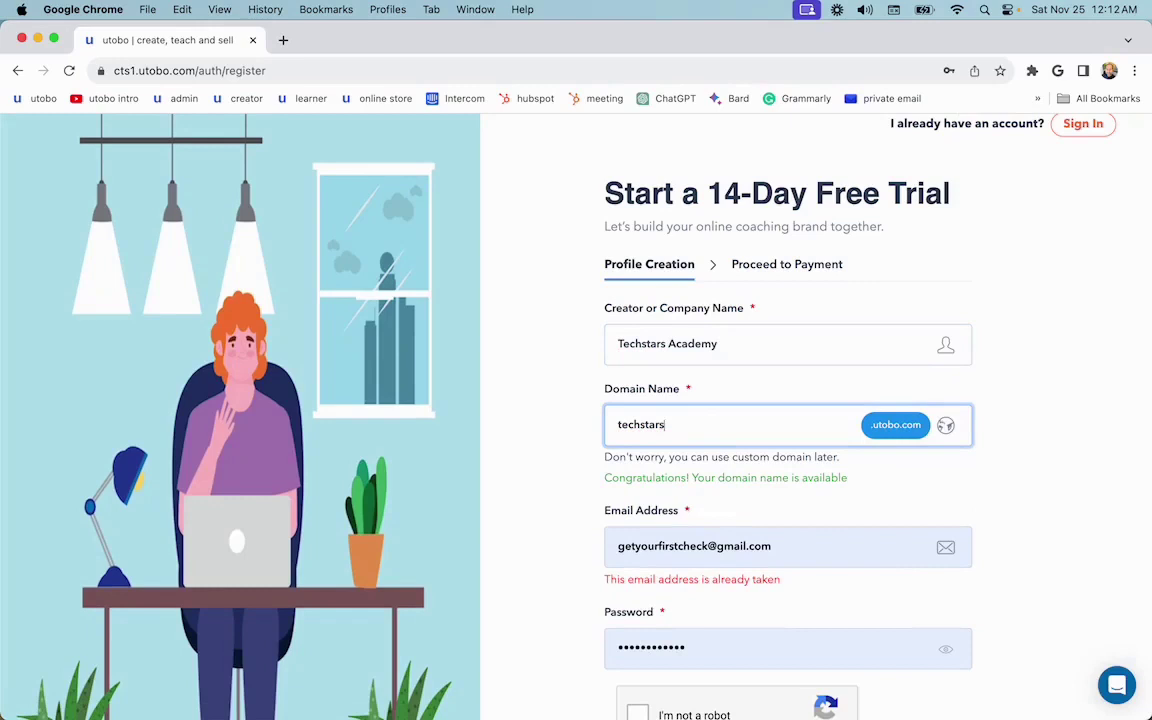
pyautogui.scroll(-2, 586, 424)
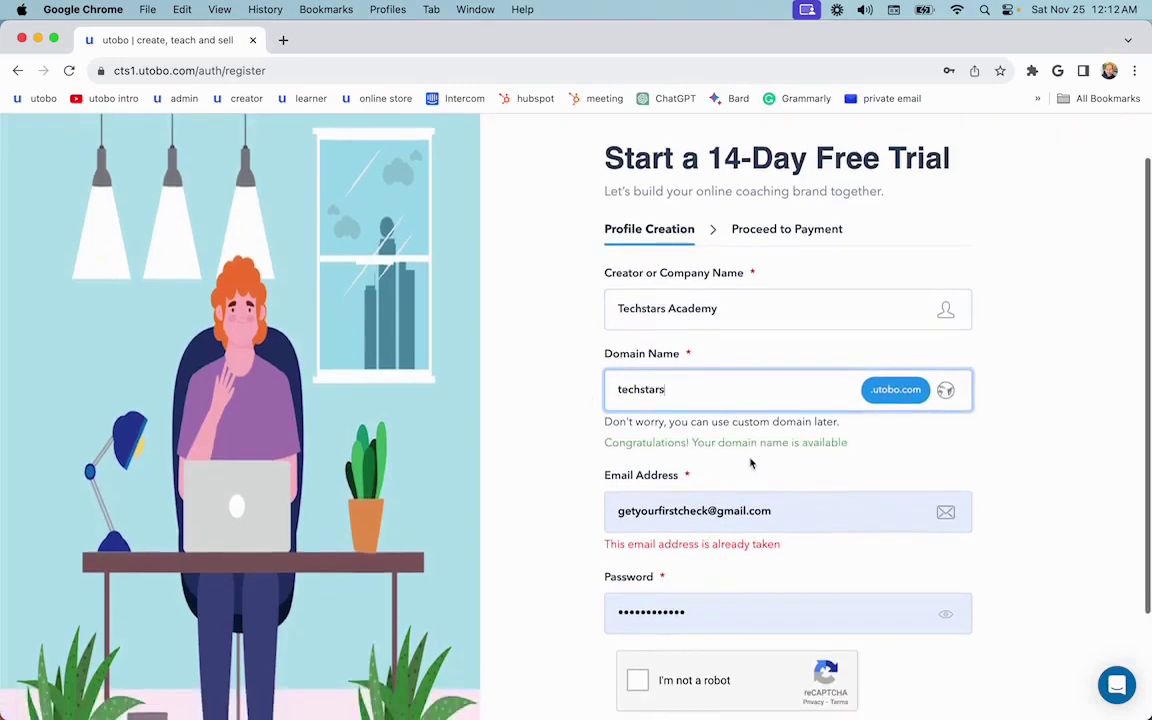
pyautogui.scroll(-1, 752, 463)
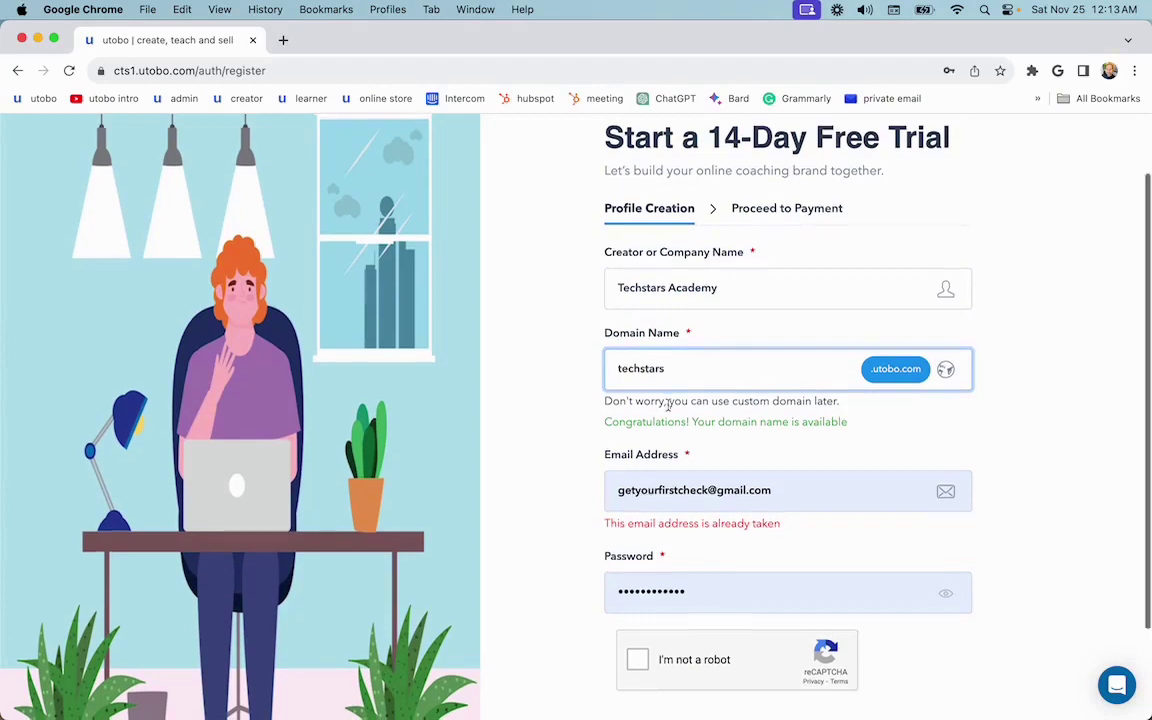
pyautogui.scroll(-1, 668, 404)
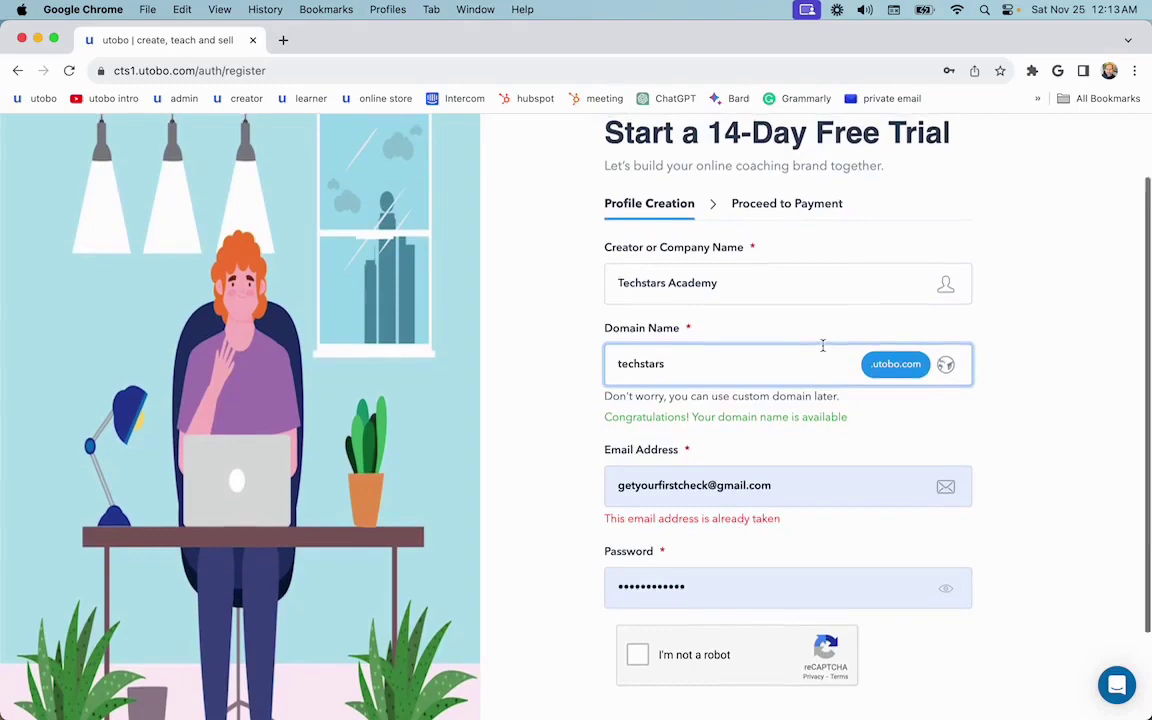
pyautogui.scroll(2, 823, 342)
# - Sign in and expand 'Set your goal for 2023' showing the $120,000 revenue goal
pyautogui.click(1085, 146)
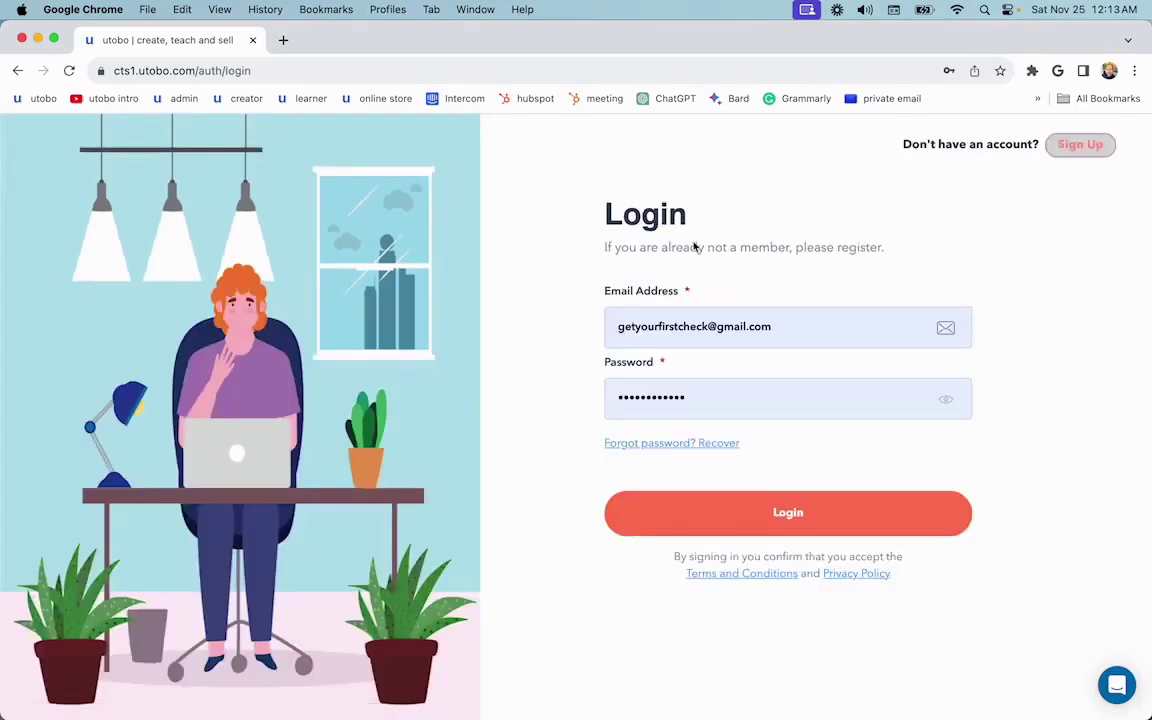
pyautogui.click(743, 509)
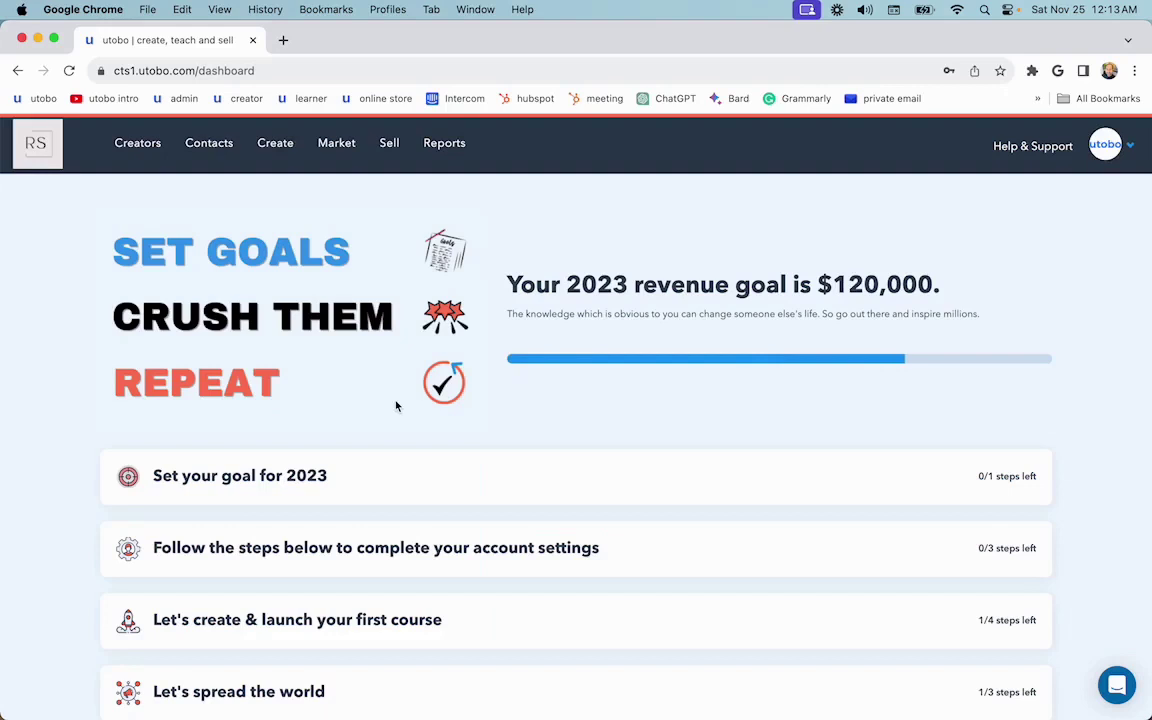
pyautogui.click(300, 472)
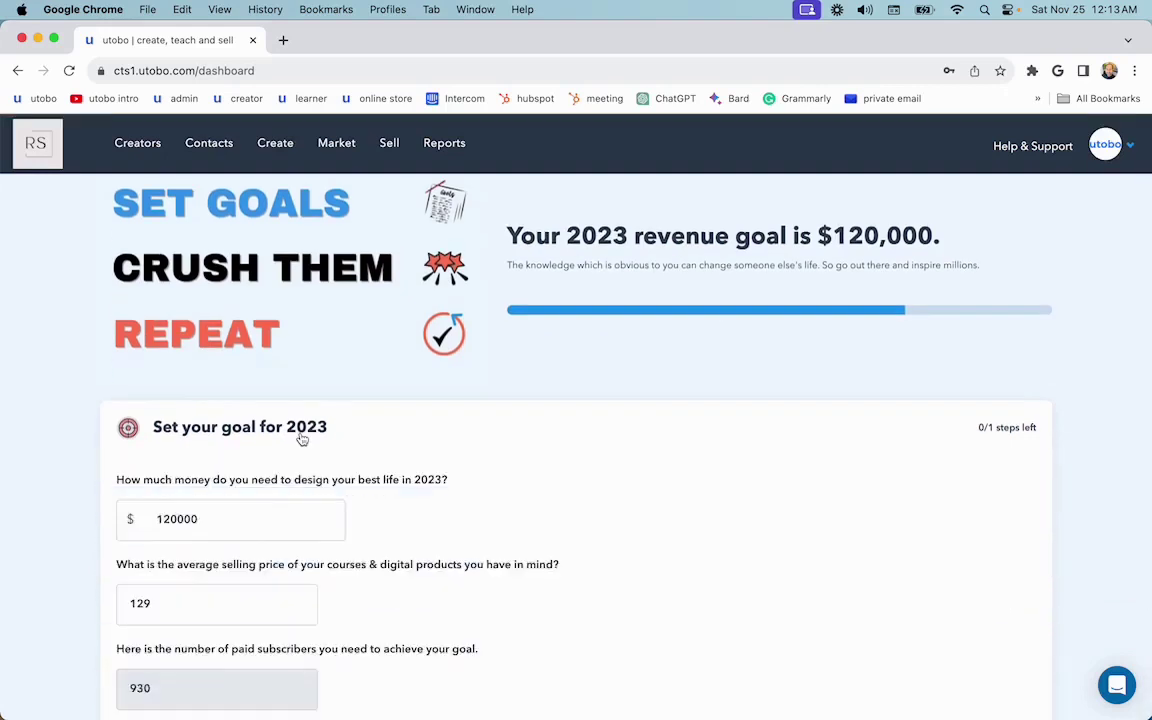
pyautogui.scroll(1, 419, 385)
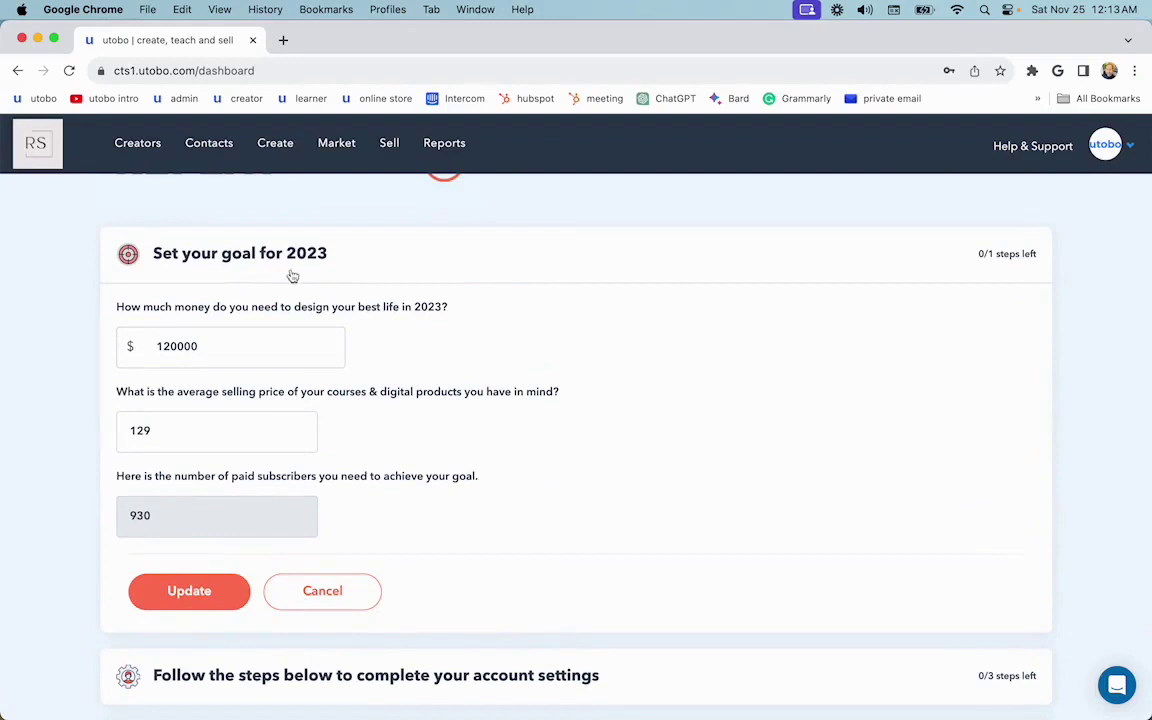
pyautogui.scroll(2, 387, 297)
pyautogui.scroll(4, 390, 300)
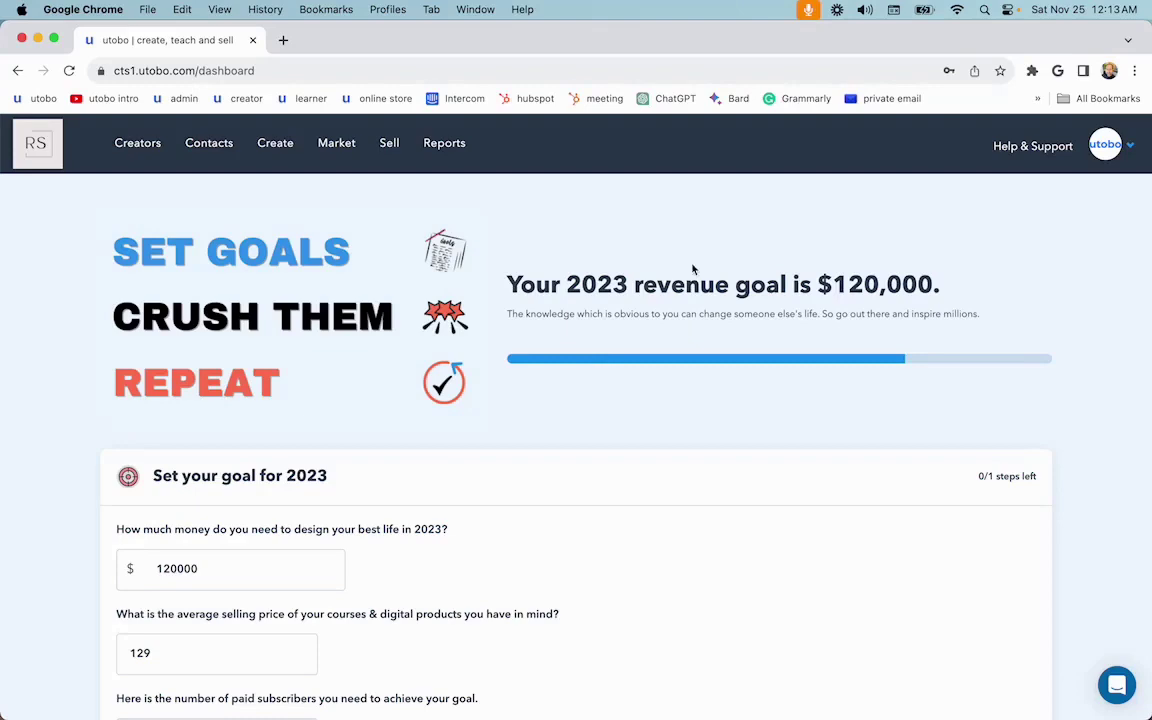
# - Open account settings and browse My Profile, About Institute, domain and analytics pages
pyautogui.click(1106, 145)
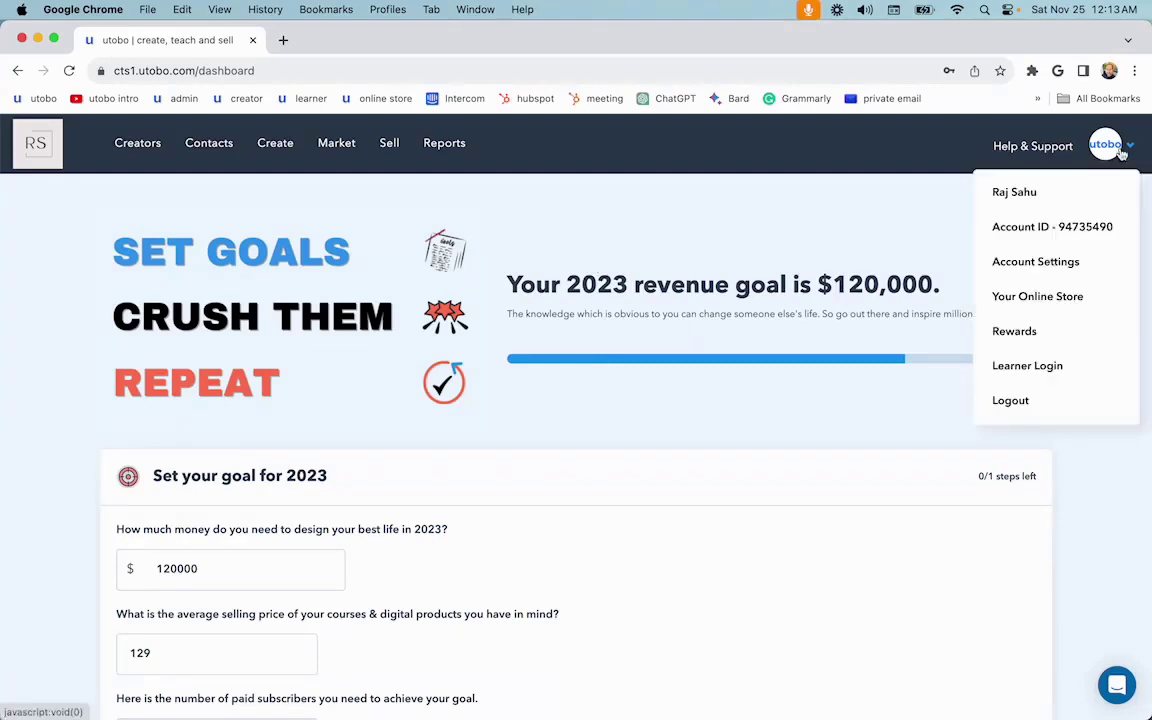
pyautogui.click(1040, 260)
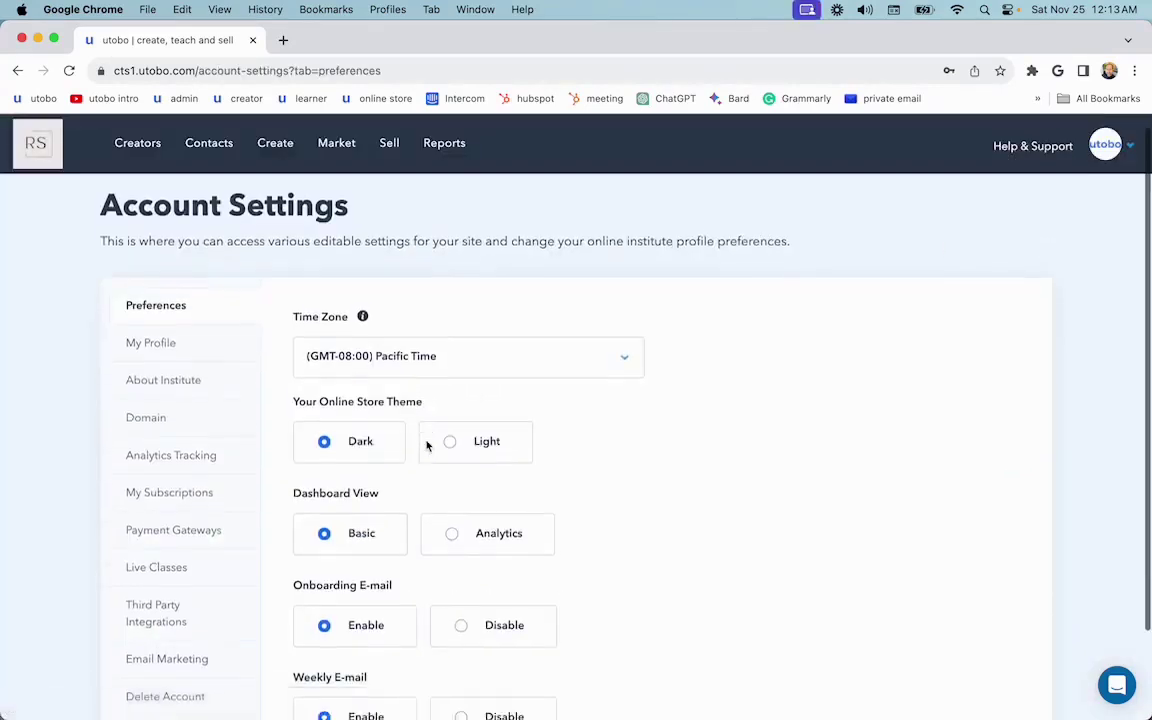
pyautogui.click(150, 342)
pyautogui.click(199, 316)
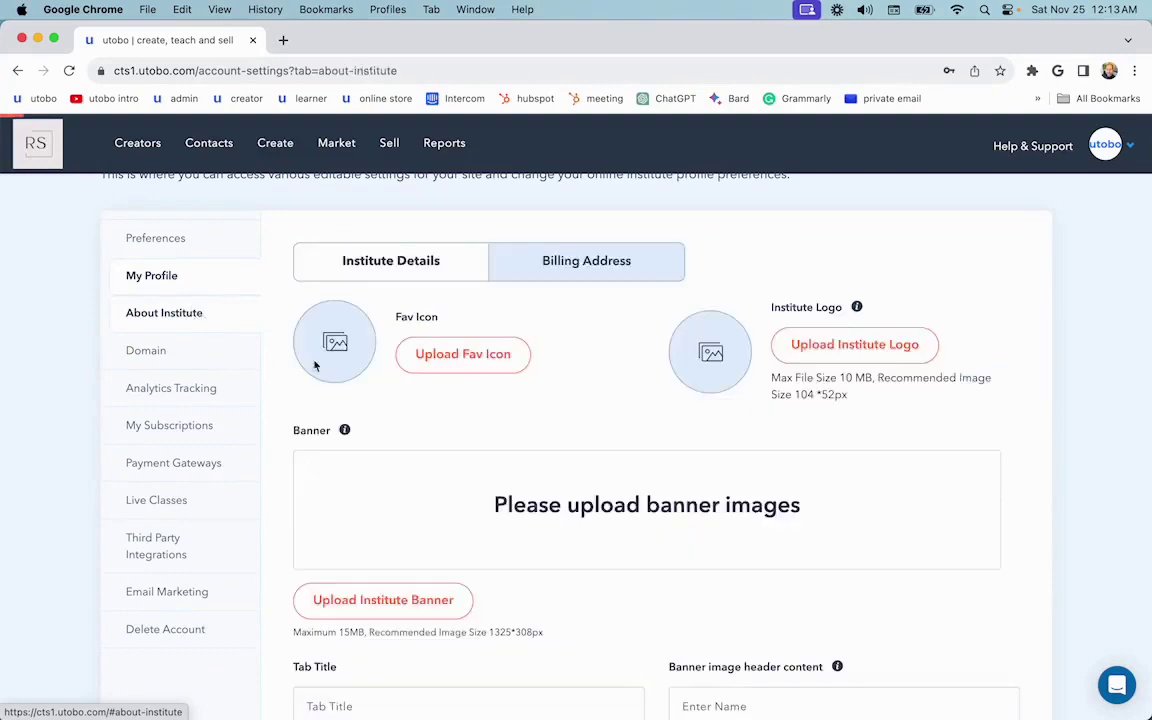
pyautogui.scroll(-1, 239, 309)
pyautogui.click(146, 291)
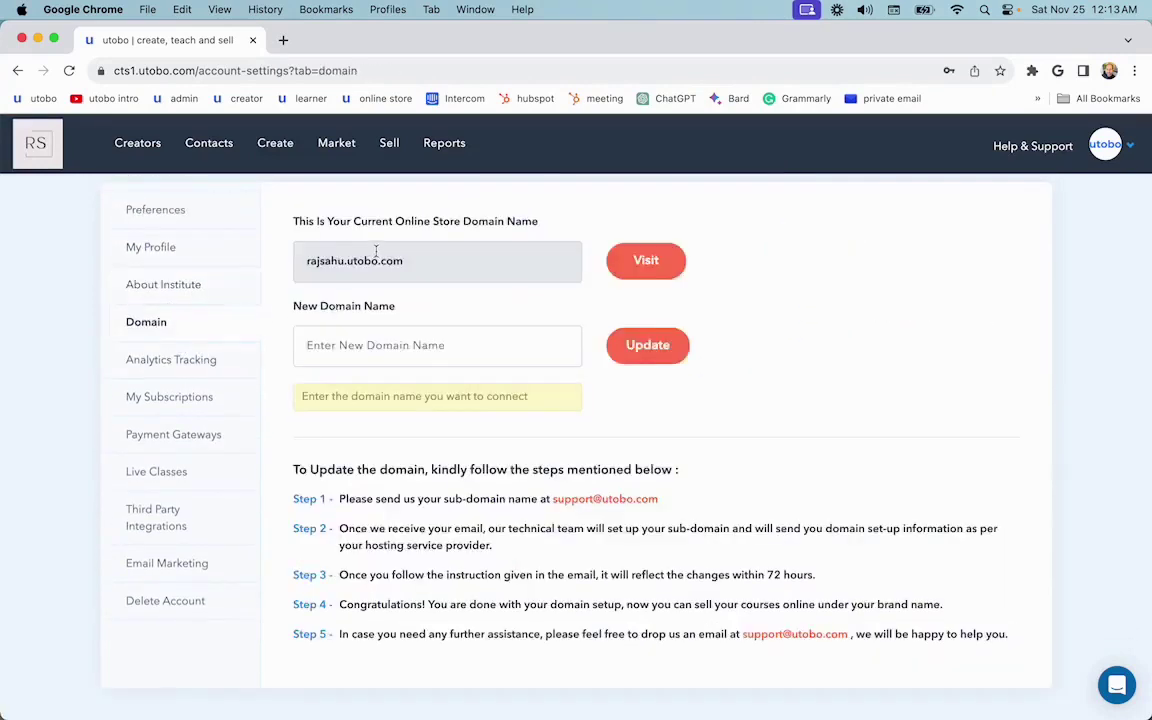
pyautogui.click(205, 362)
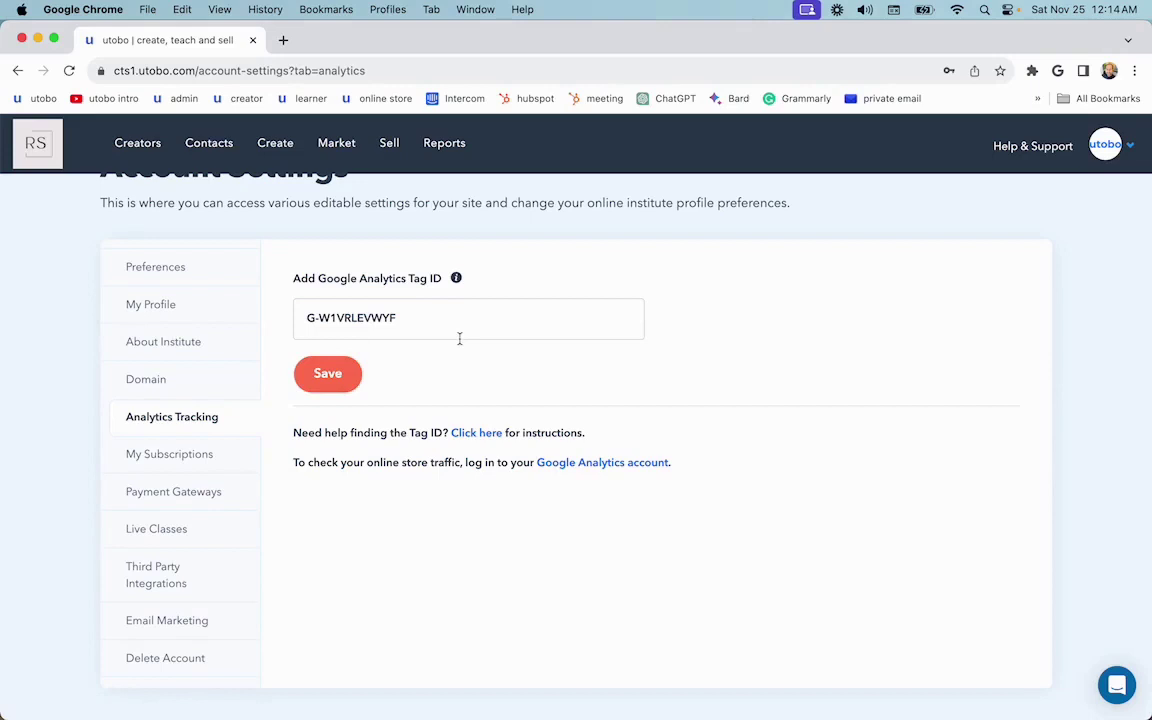
# - View the Ultimate subscription plan details and its invoice history
pyautogui.click(212, 454)
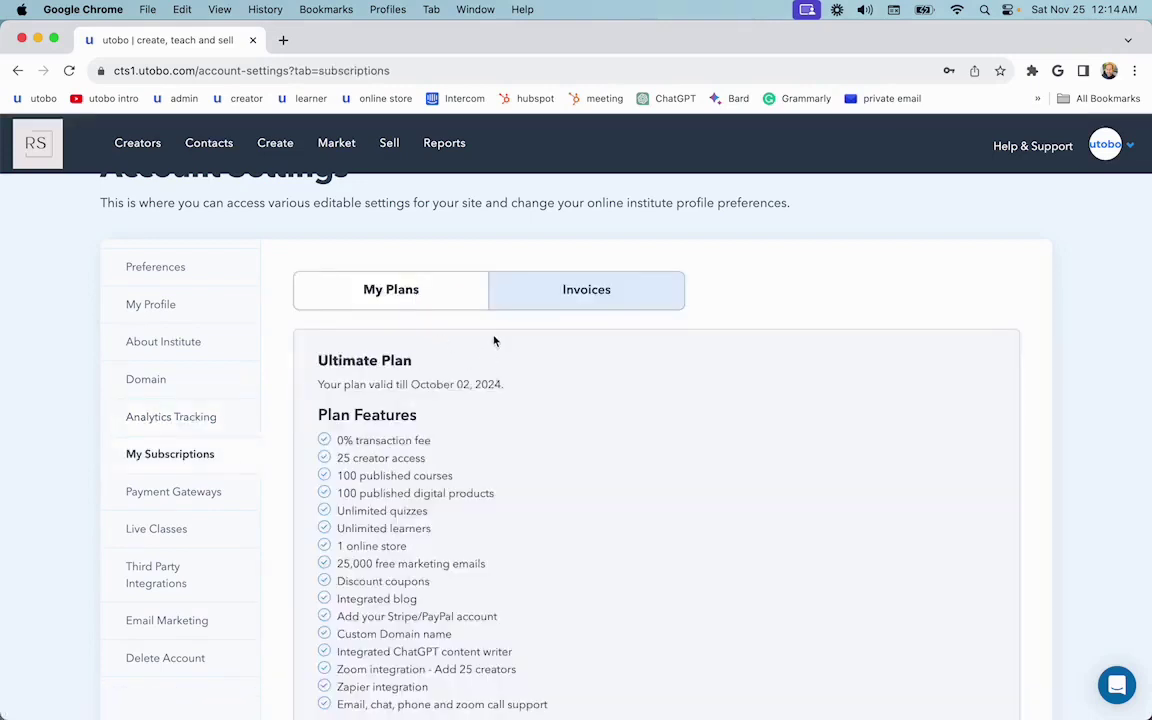
pyautogui.click(579, 299)
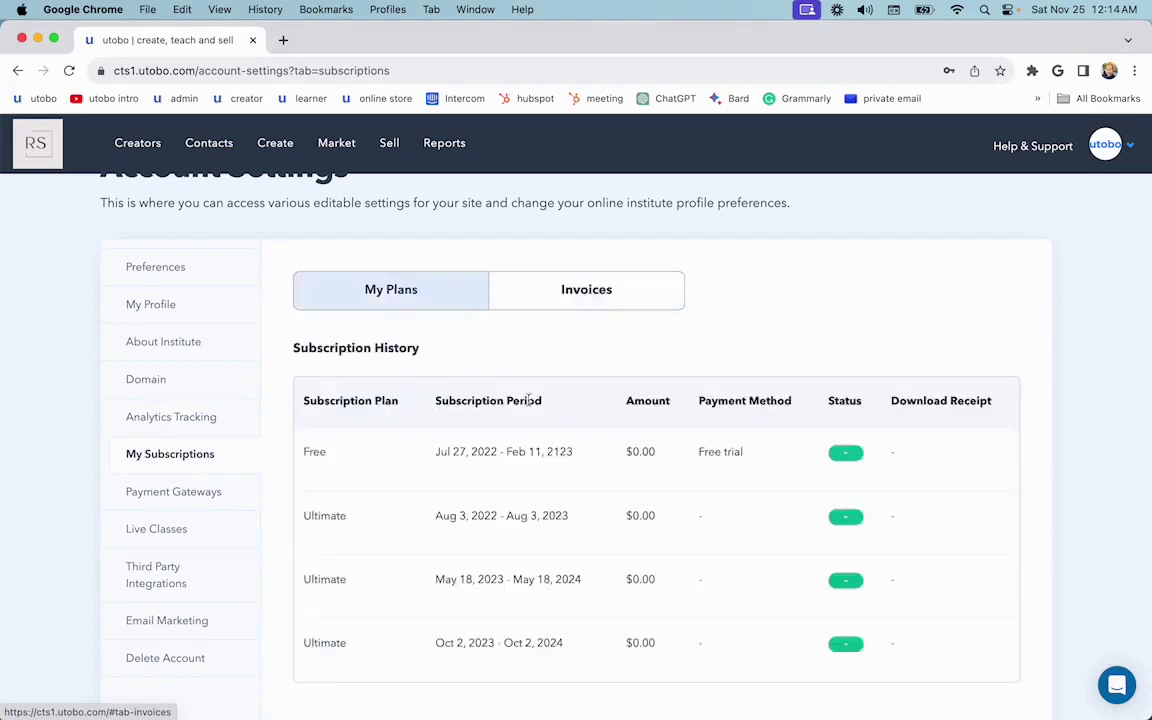
pyautogui.scroll(-1, 478, 436)
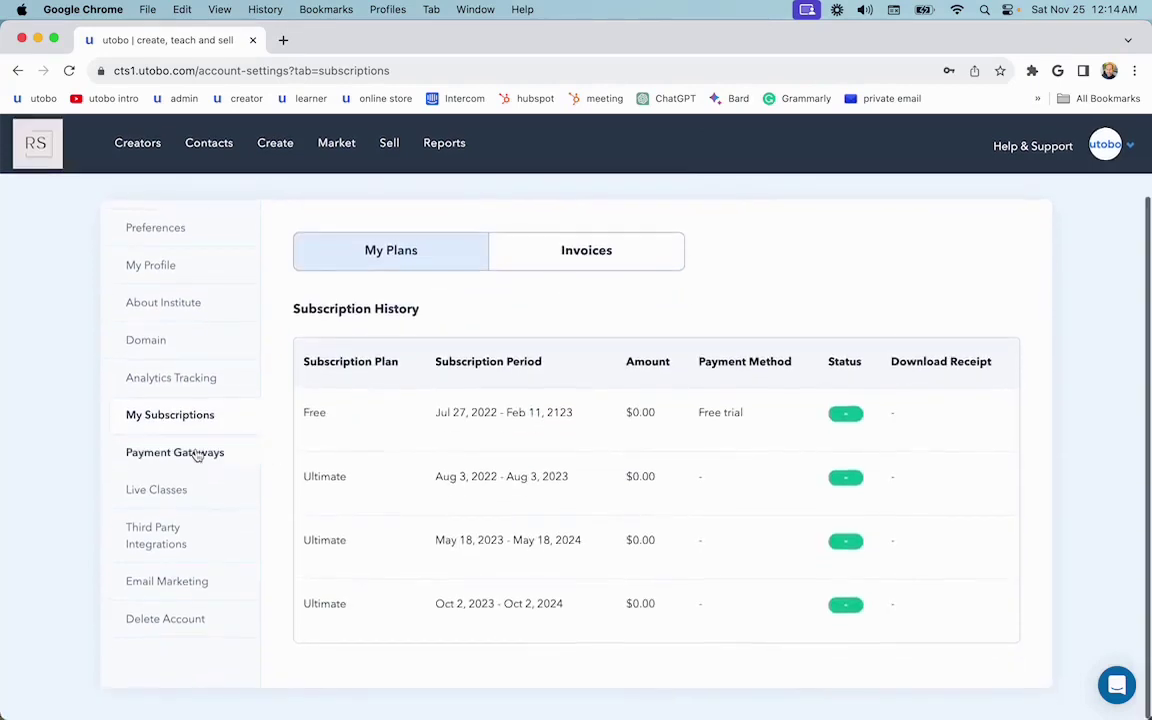
# - Review the payment gateway, Zoom credentials, third-party integration and email marketing settings
pyautogui.click(188, 460)
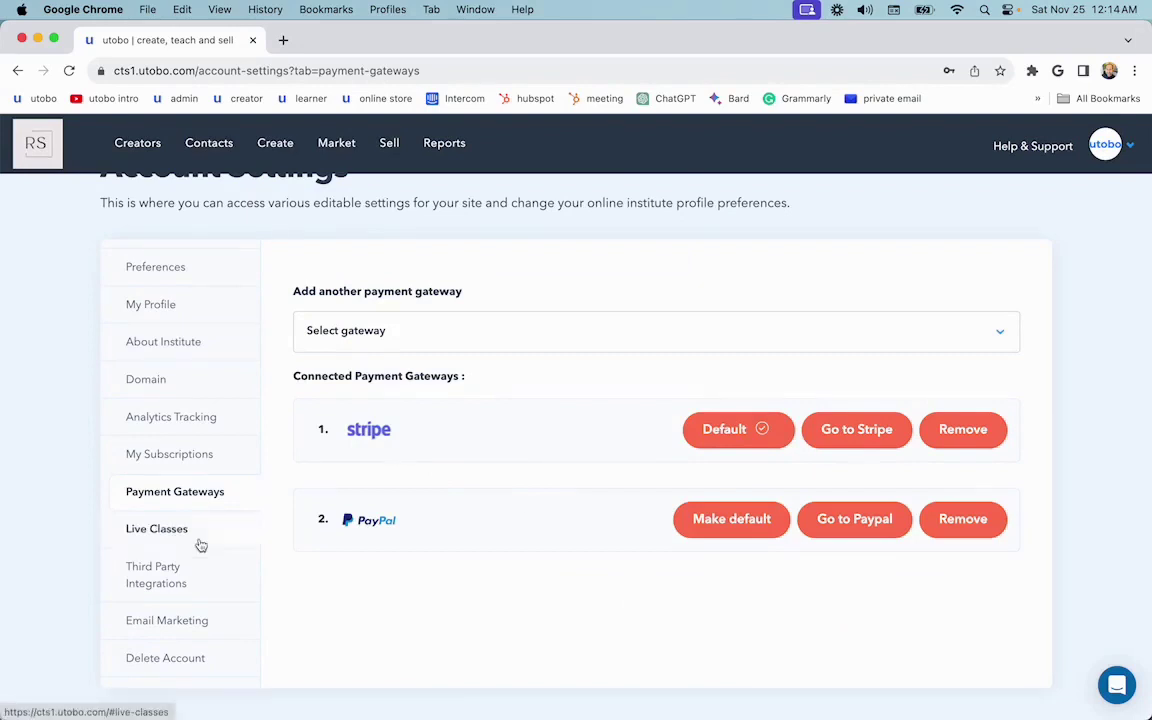
pyautogui.click(170, 528)
pyautogui.scroll(-1, 488, 377)
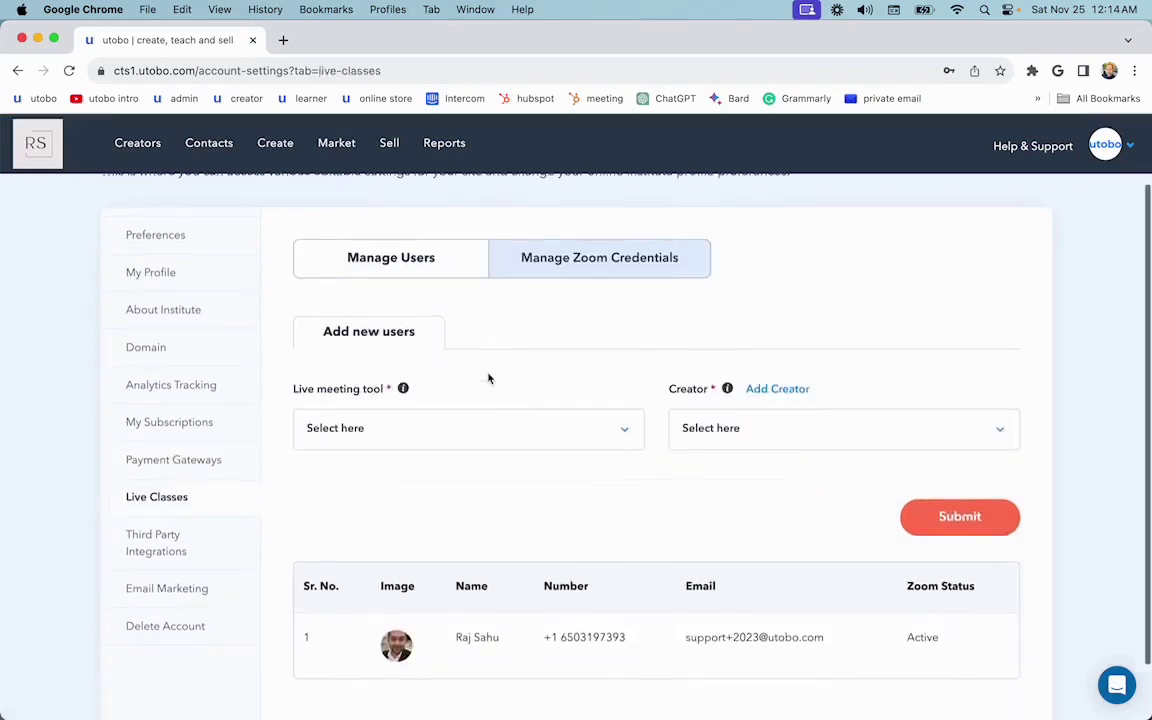
pyautogui.click(579, 271)
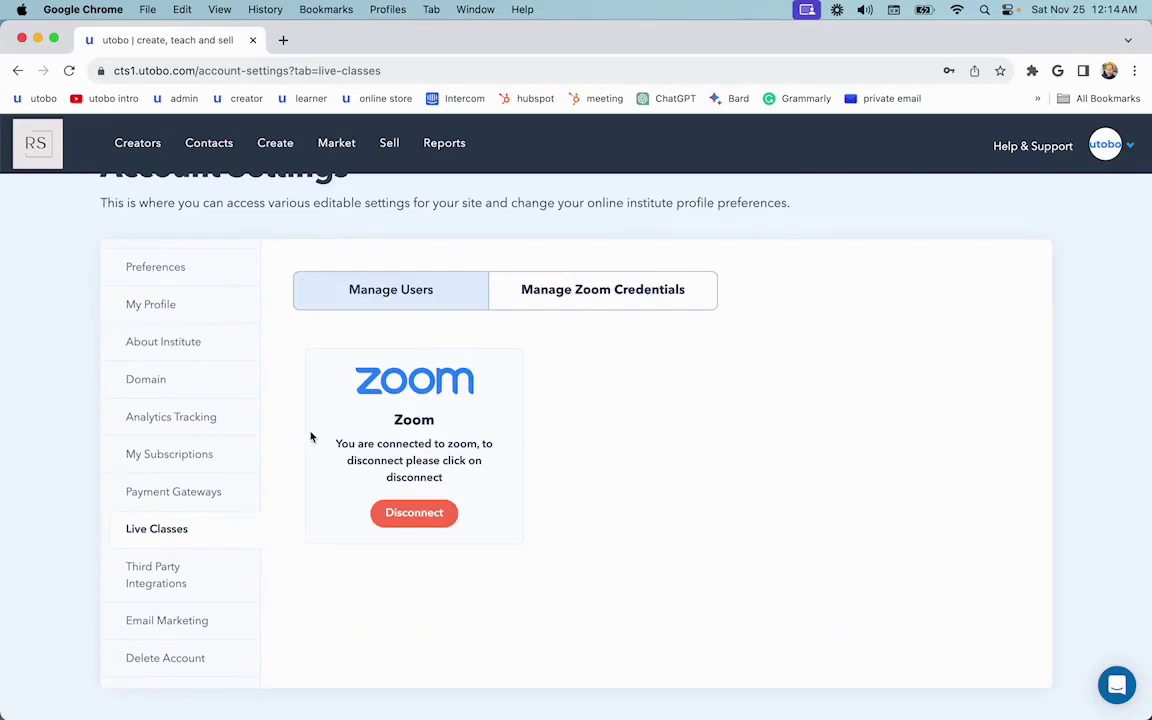
pyautogui.click(172, 575)
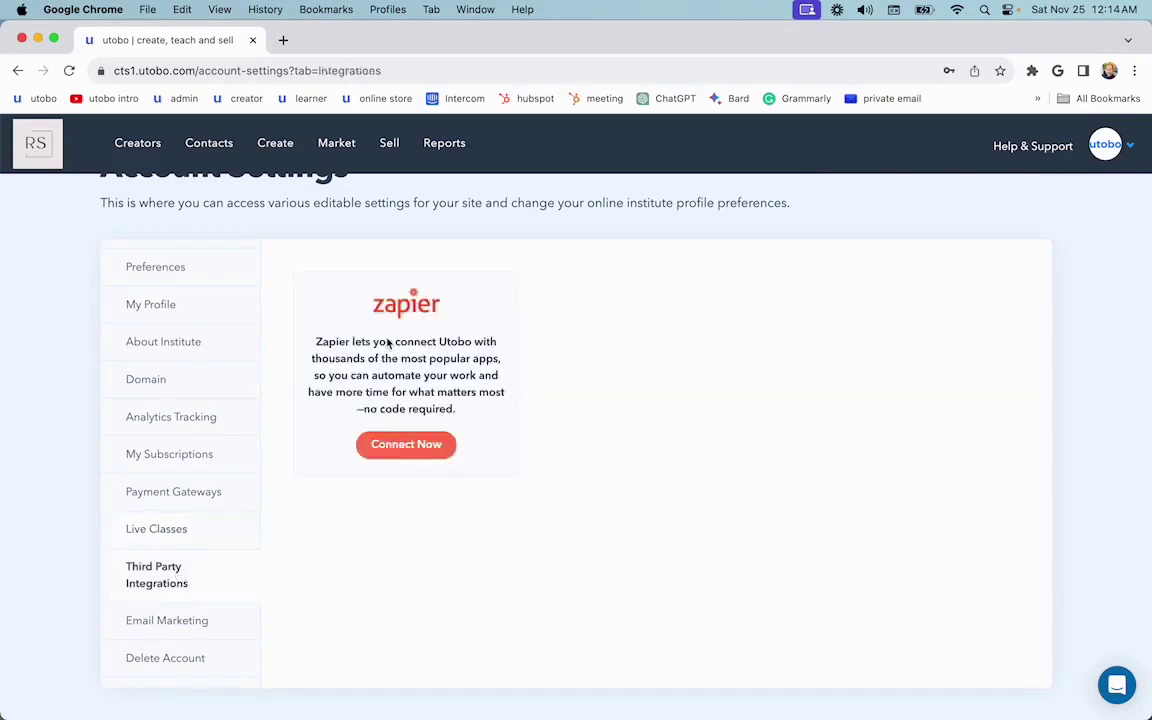
pyautogui.click(155, 619)
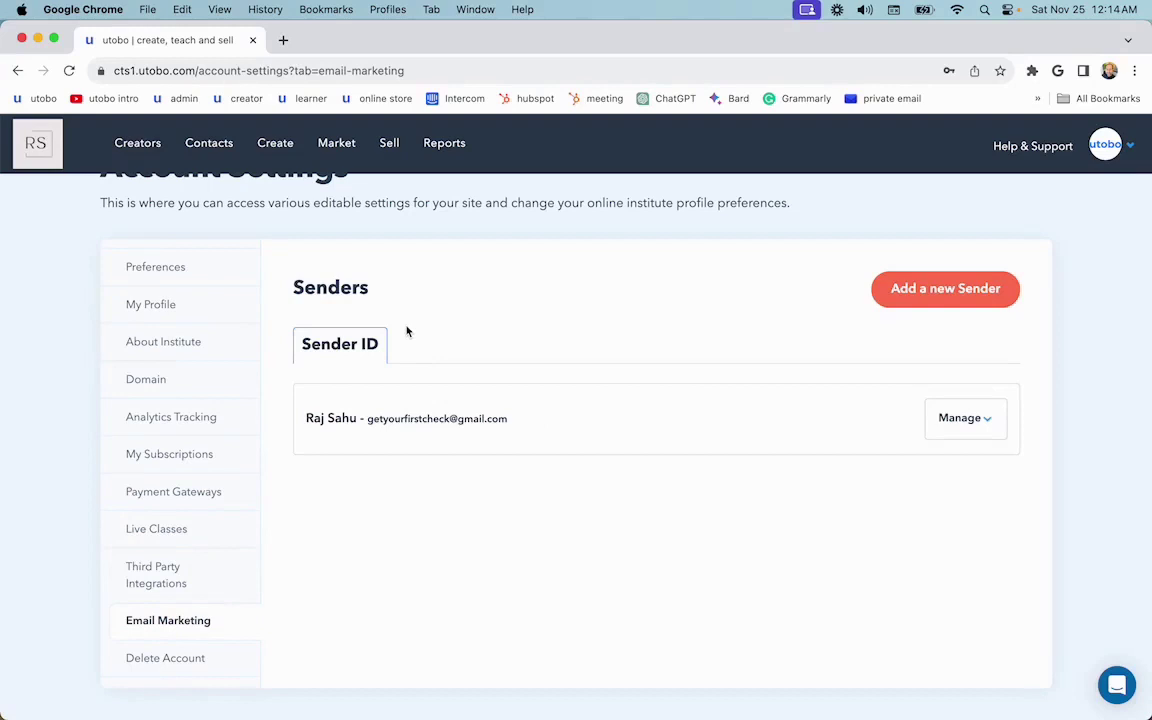
pyautogui.scroll(2, 288, 471)
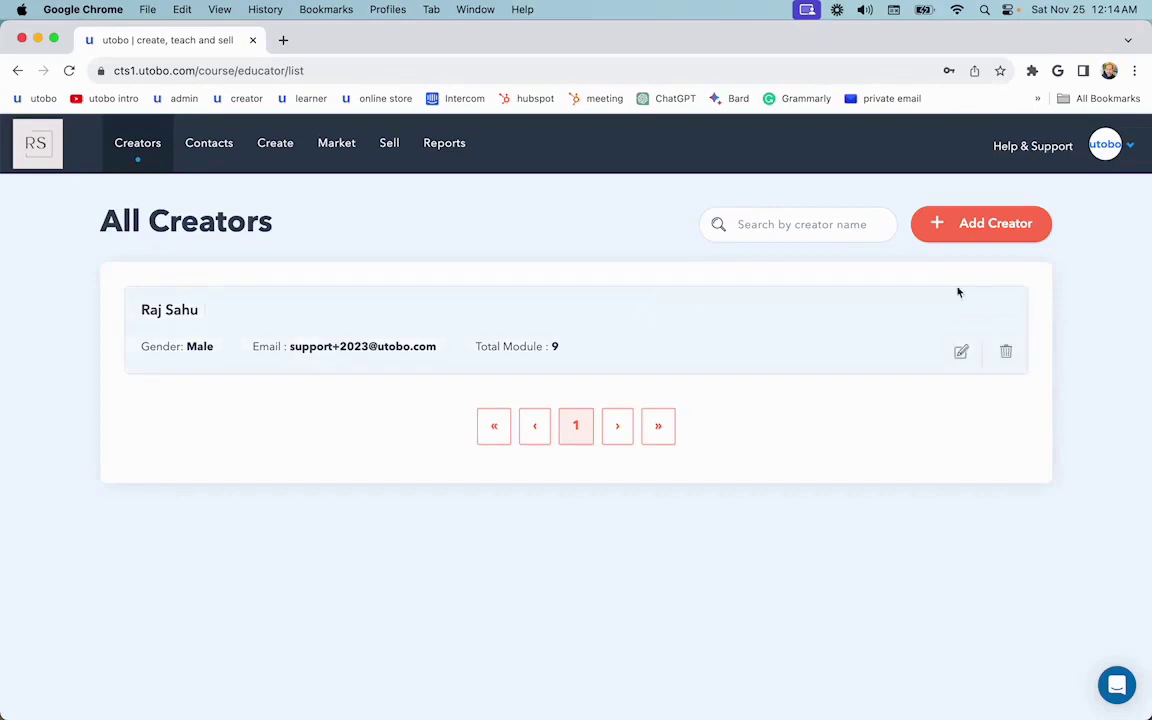
# - Look over the blank Add a Creator form, then bring up the Contacts menu
pyautogui.click(978, 224)
pyautogui.scroll(-4, 540, 470)
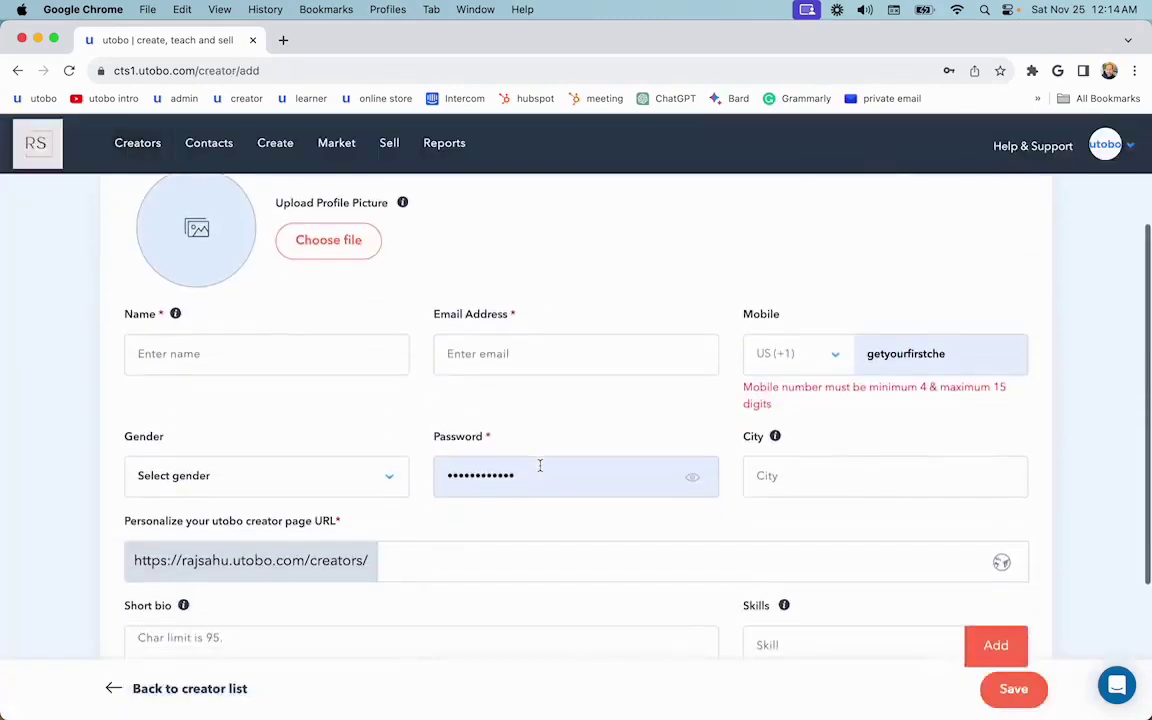
pyautogui.scroll(-2, 607, 406)
pyautogui.scroll(-1, 560, 400)
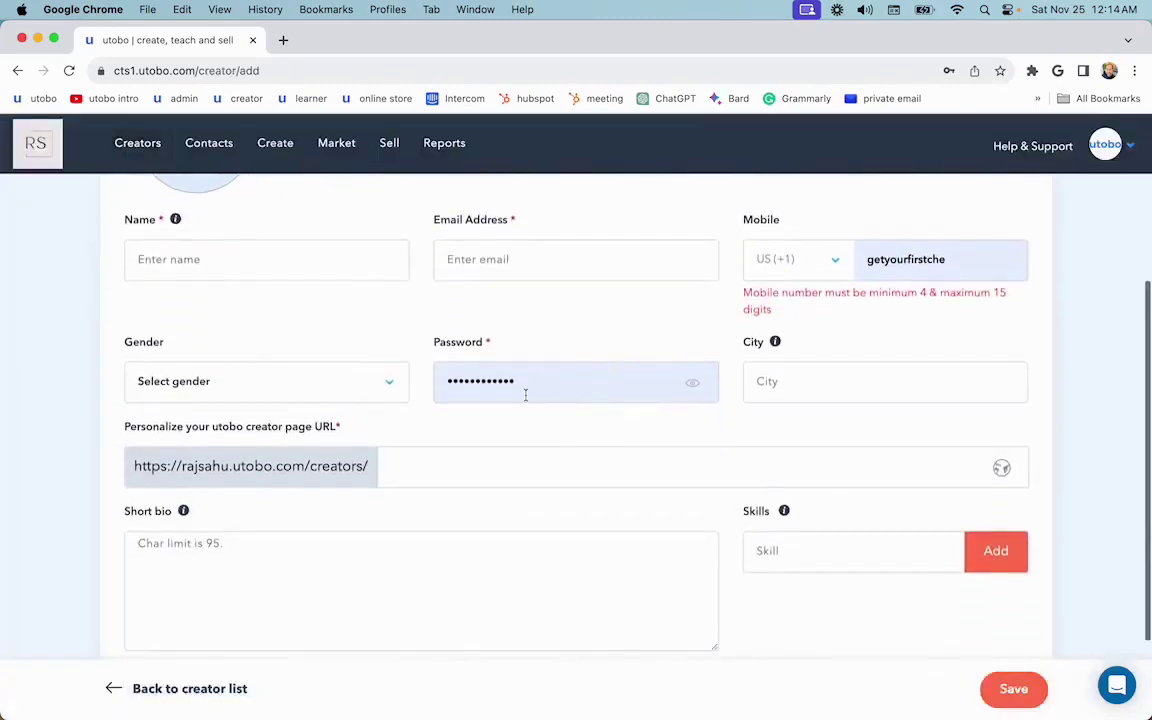
pyautogui.scroll(-2, 543, 430)
pyautogui.scroll(-2, 600, 410)
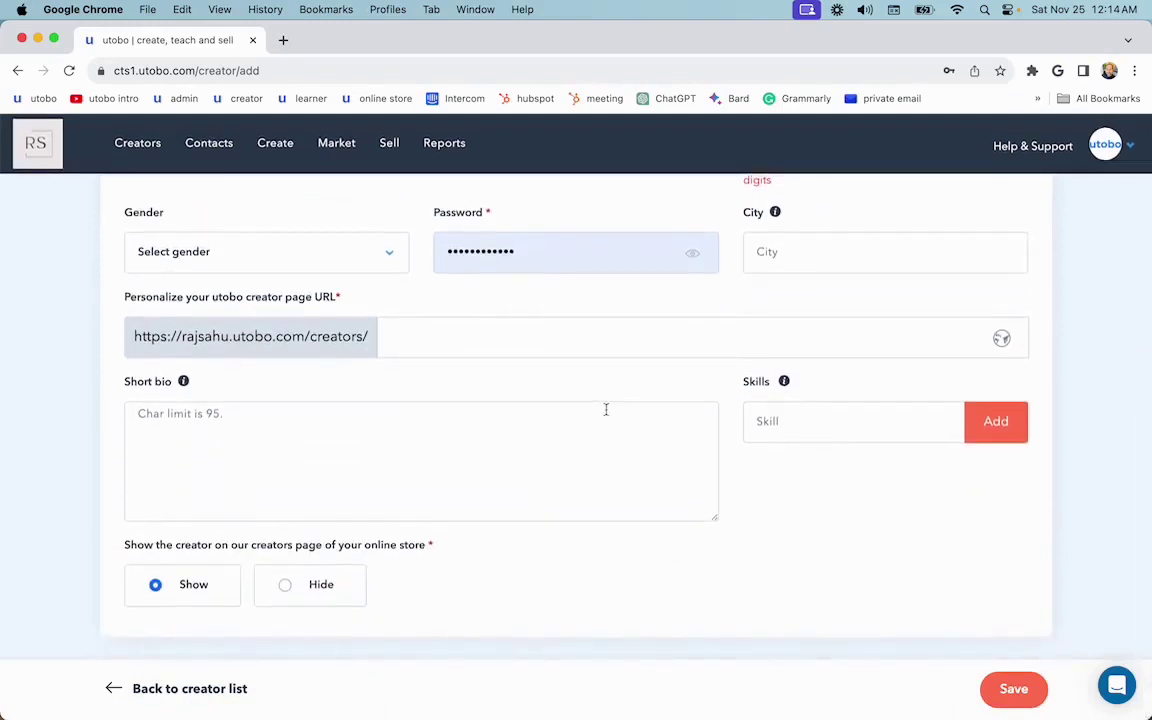
pyautogui.scroll(1, 606, 408)
pyautogui.scroll(3, 500, 360)
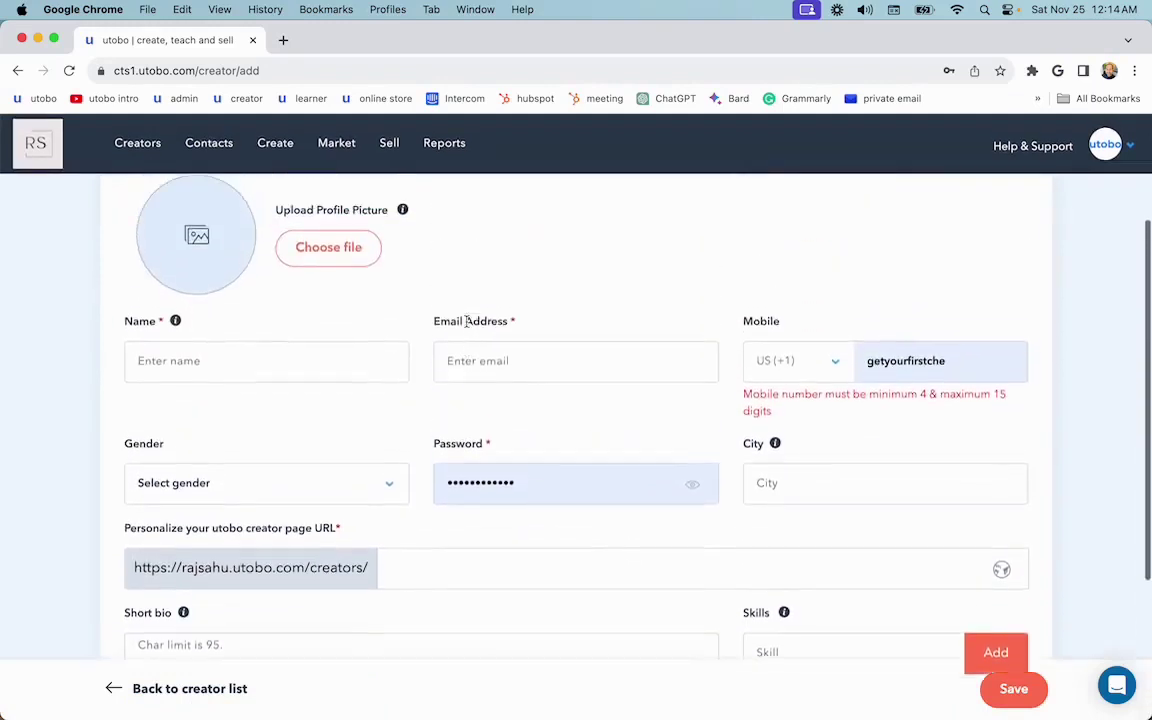
pyautogui.scroll(2, 392, 301)
pyautogui.scroll(2, 450, 356)
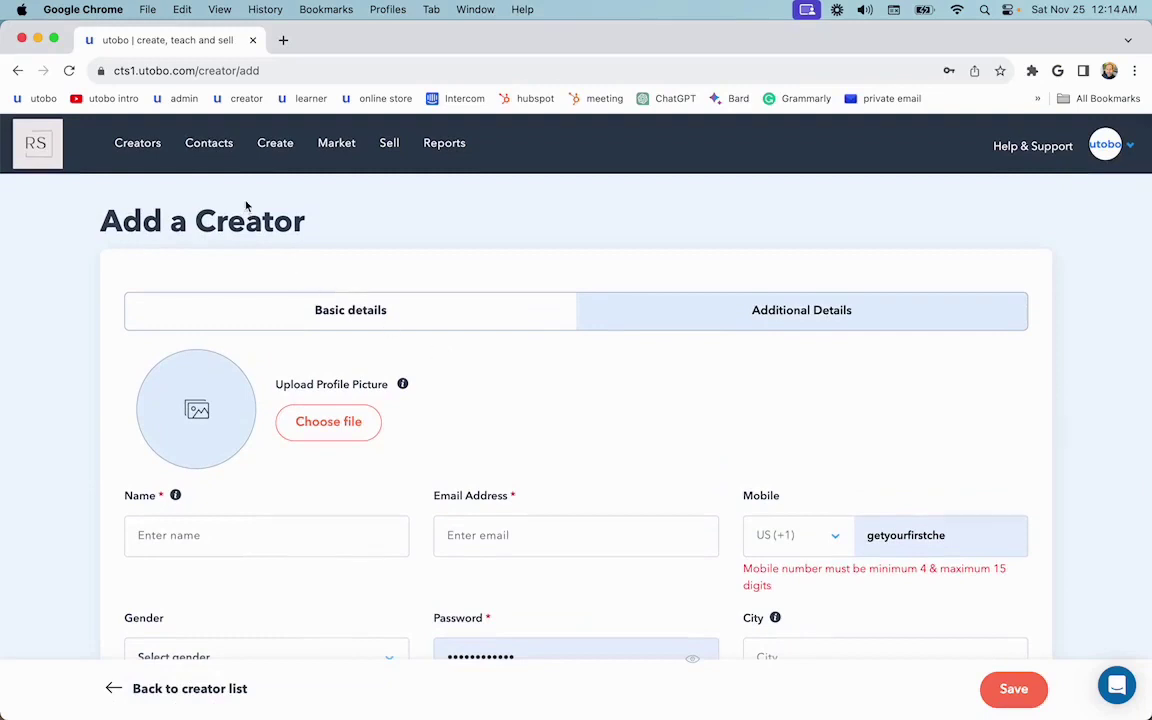
pyautogui.click(209, 145)
# - View the two-contact table, then the Lists page with its three contact lists
pyautogui.click(224, 186)
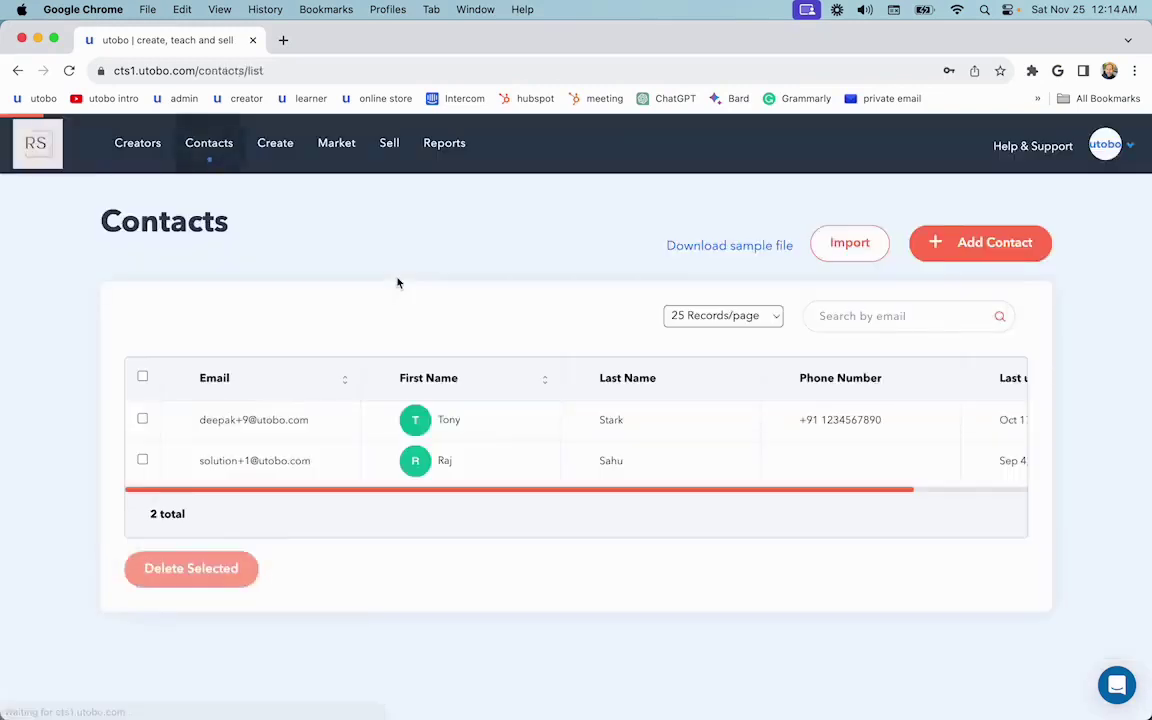
pyautogui.hscroll(3, 692, 458)
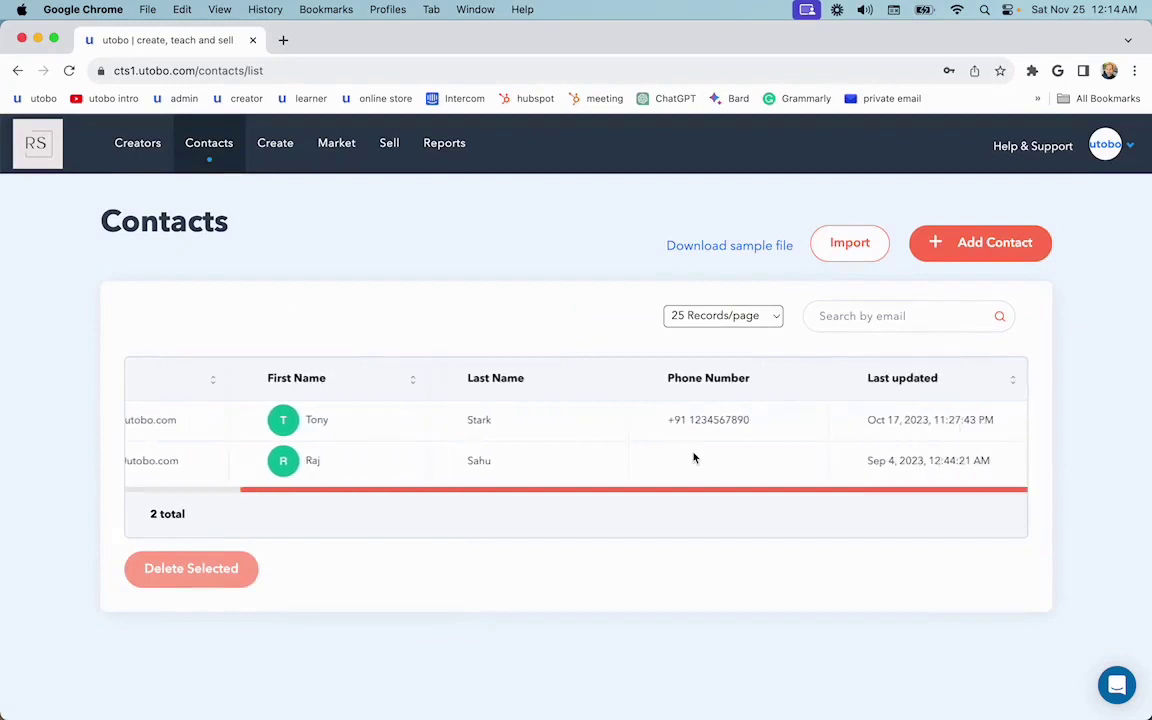
pyautogui.hscroll(-3, 694, 458)
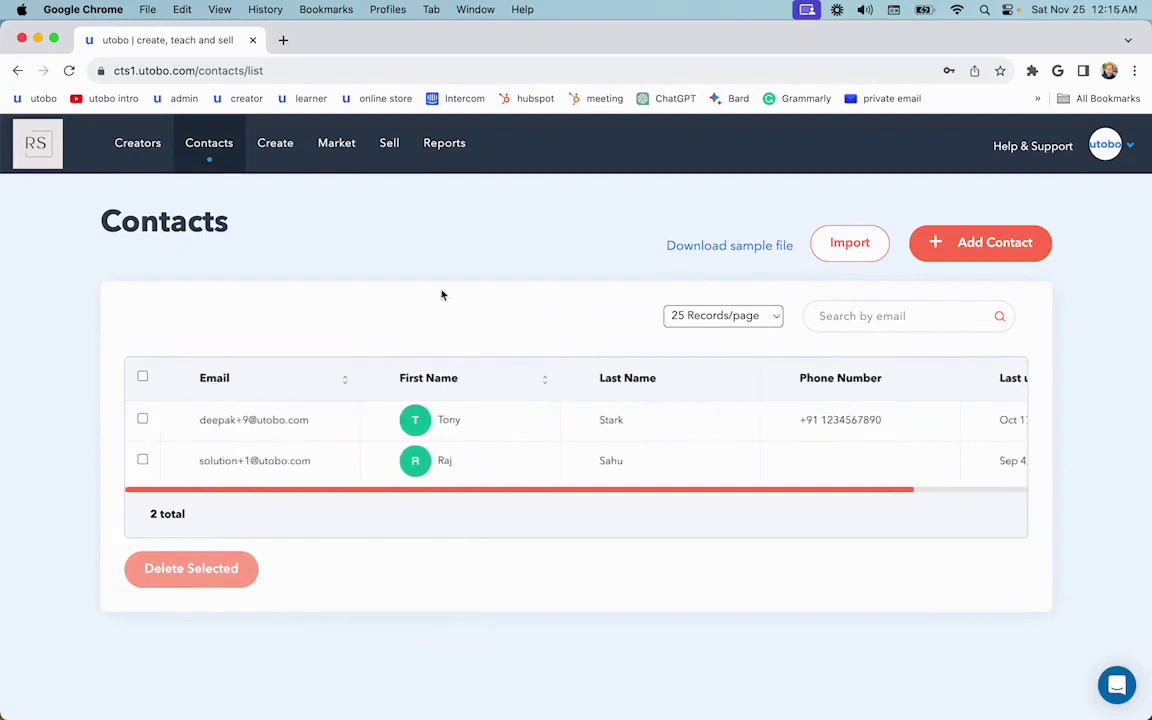
pyautogui.moveTo(209, 143)
pyautogui.click(224, 220)
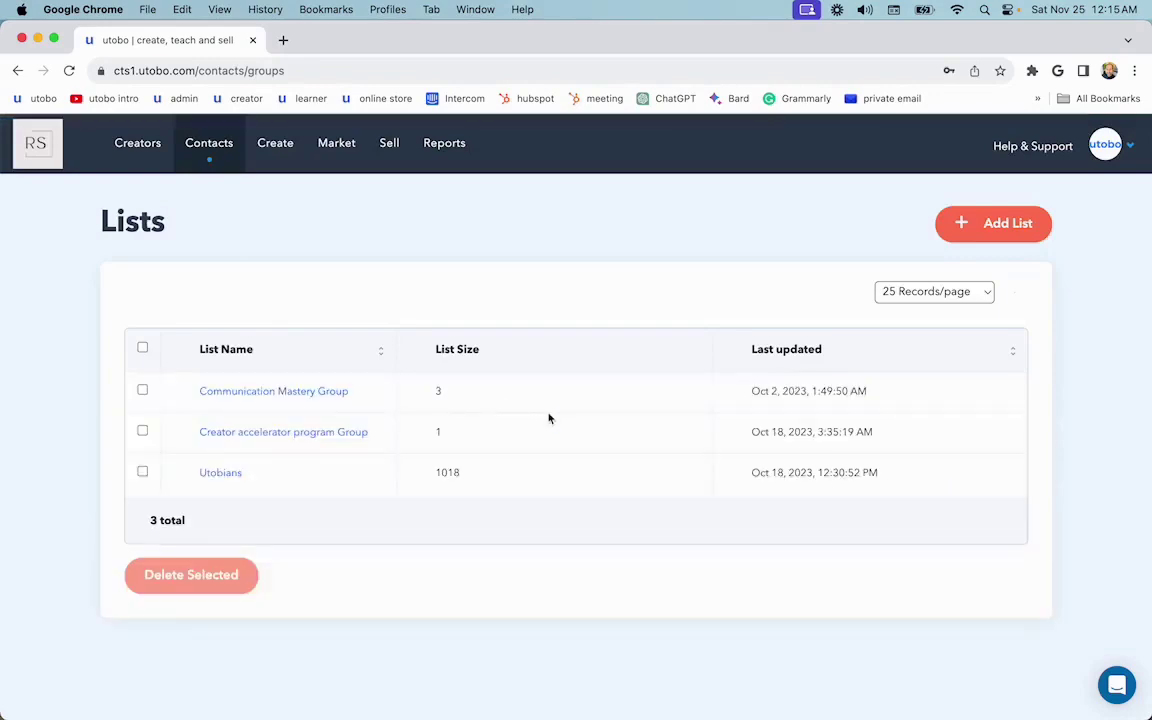
# - Edit the Creator accelerator program course and paste over its description
pyautogui.moveTo(725, 396); pyautogui.dragTo(725, 390)
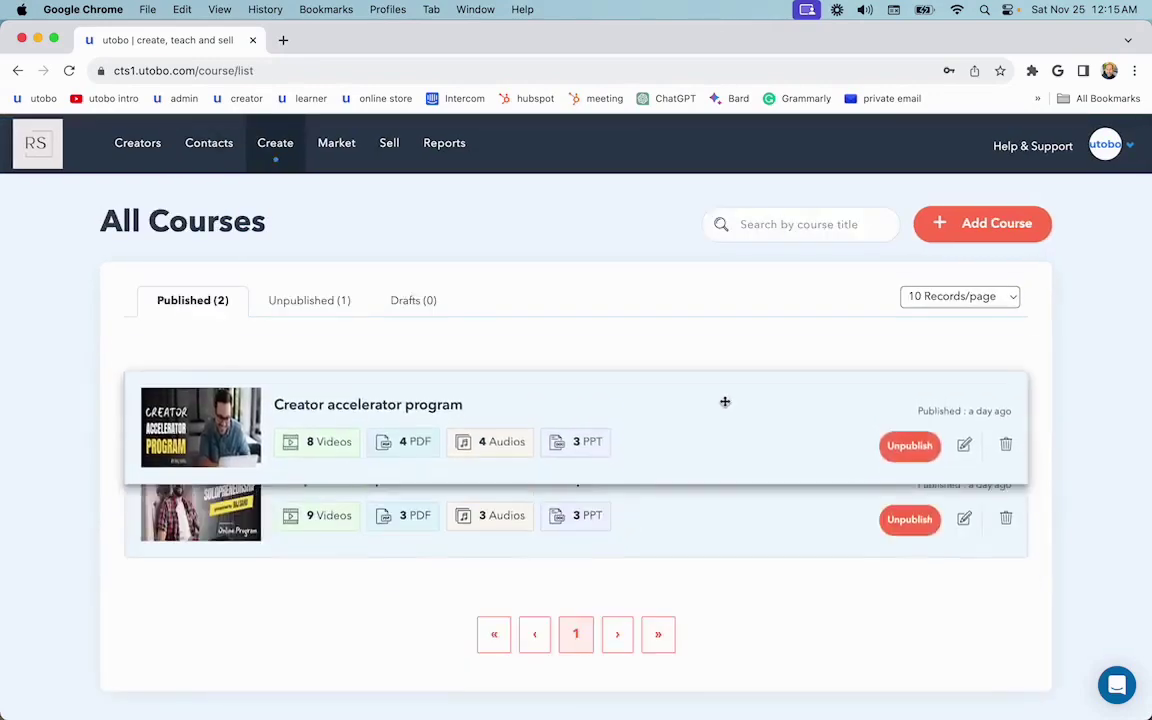
pyautogui.click(964, 429)
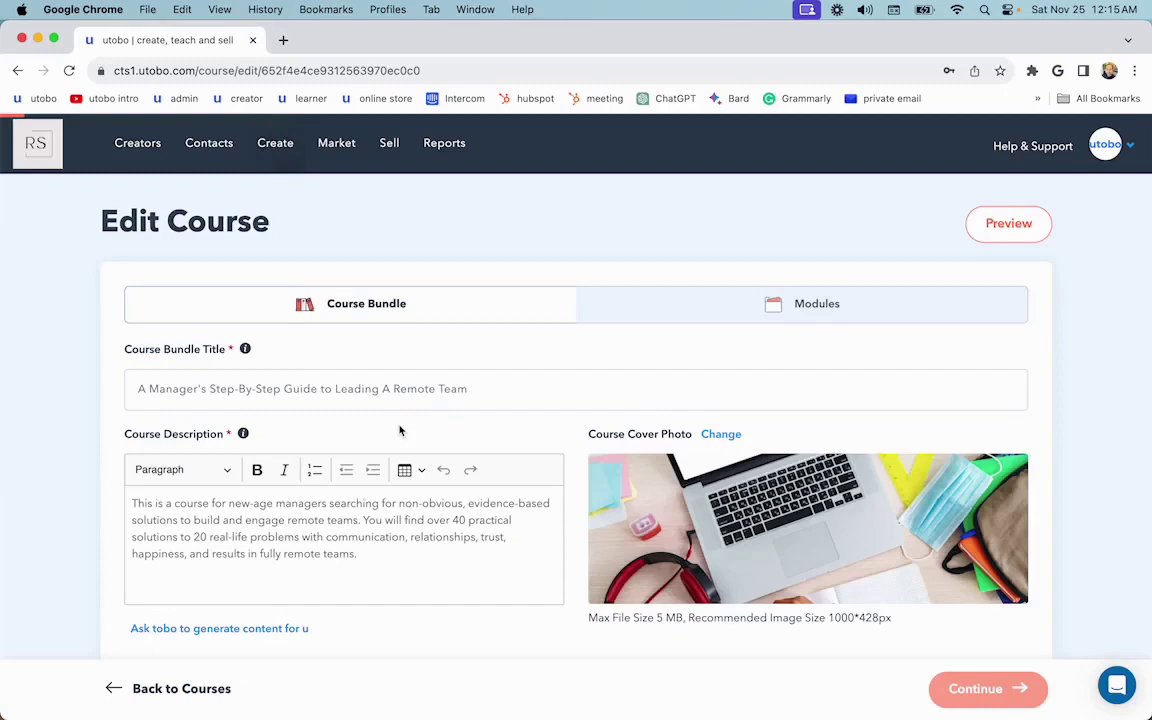
pyautogui.scroll(-3, 340, 406)
pyautogui.click(340, 406)
pyautogui.press('super+a')
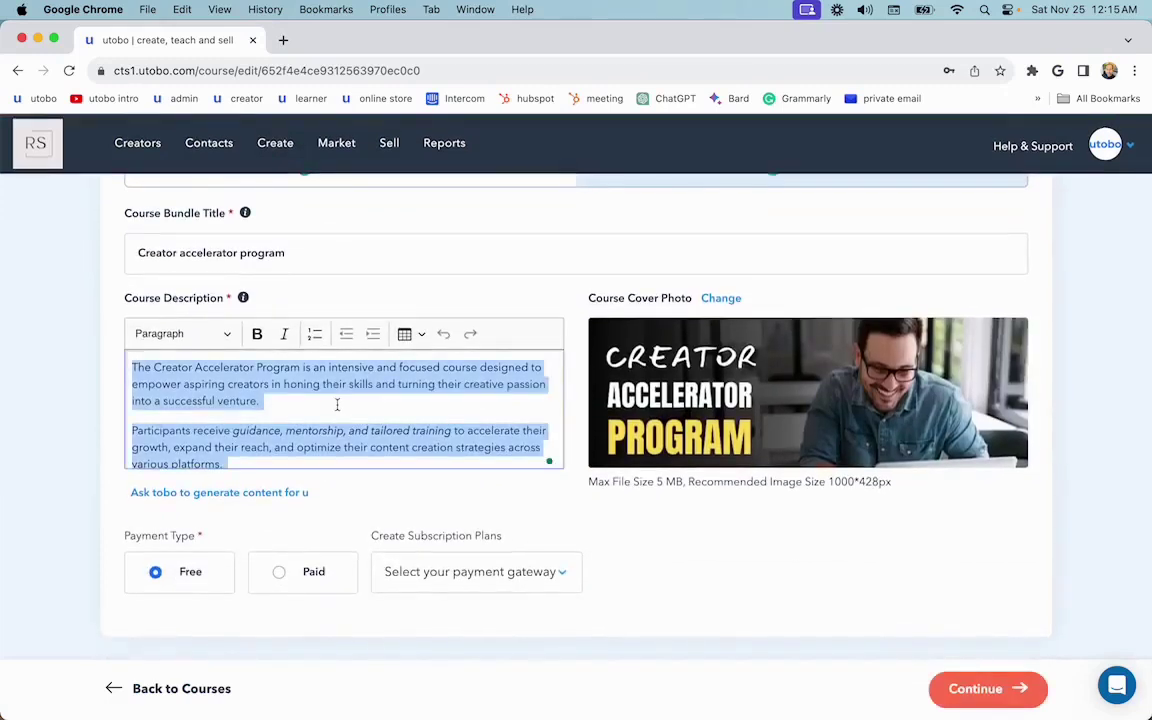
pyautogui.press('super+v')
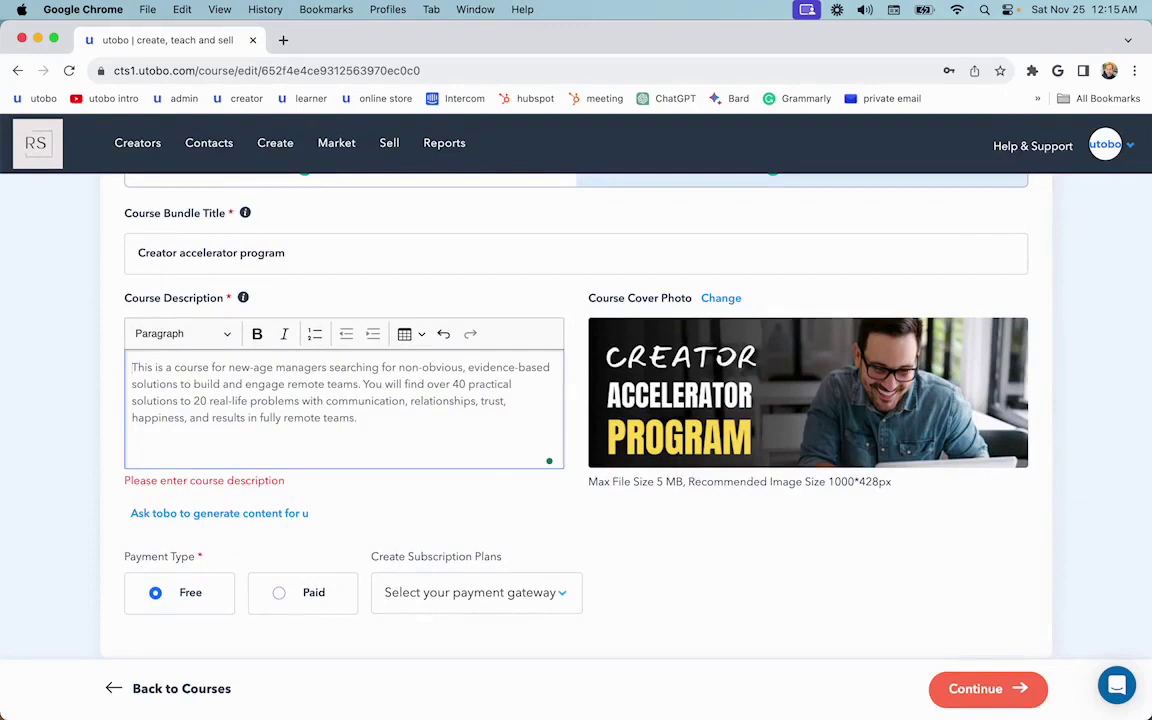
# - Set the description to 'Create a course outline for Creator accelerator program' and let tobo AI generate content
pyautogui.press('super+a')
pyautogui.write('C')
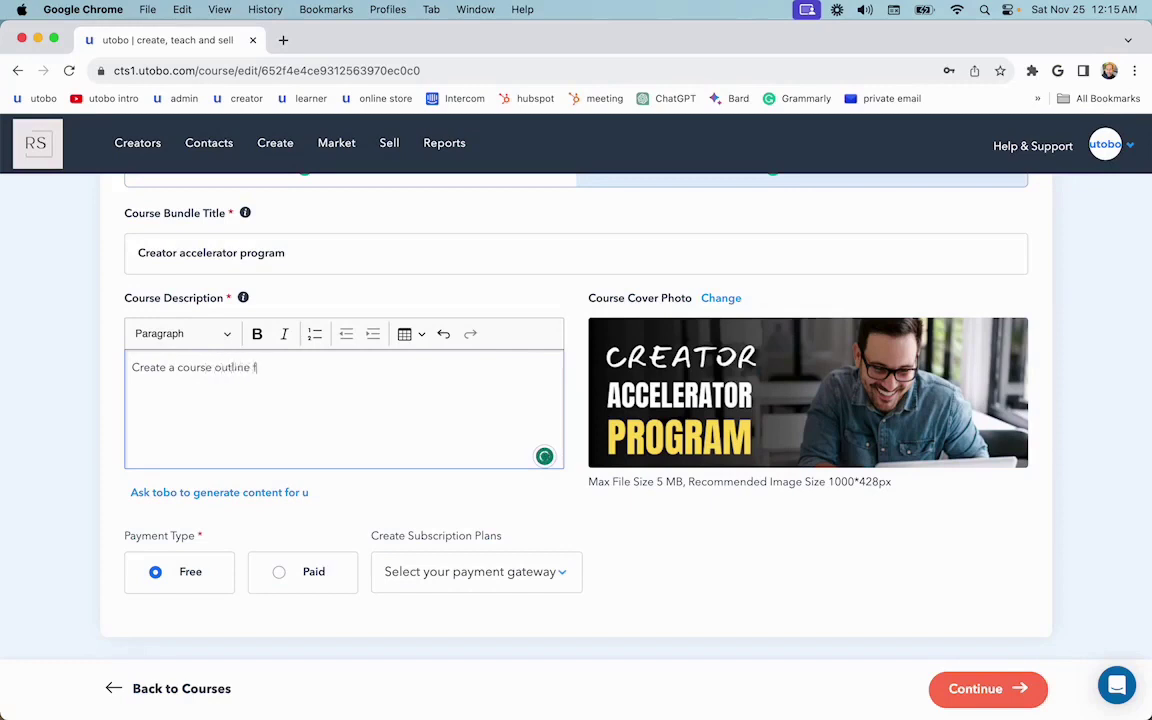
pyautogui.tripleClick(291, 255)
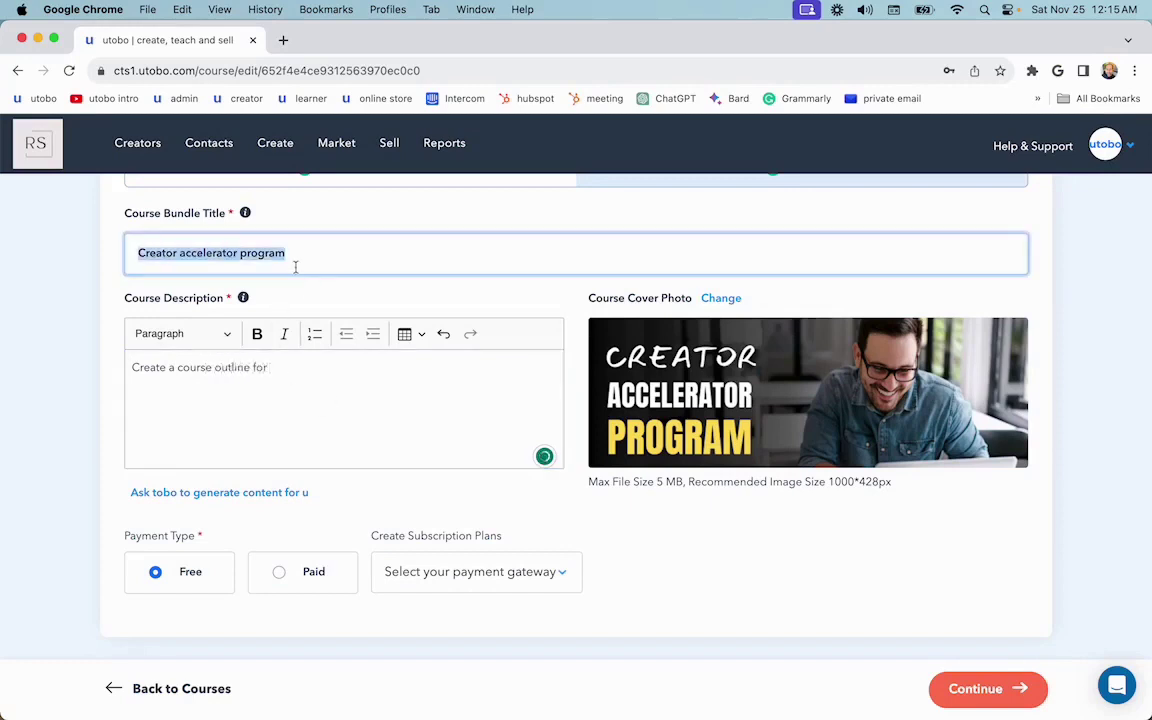
pyautogui.click(334, 367)
pyautogui.write('Creator accelerator program')
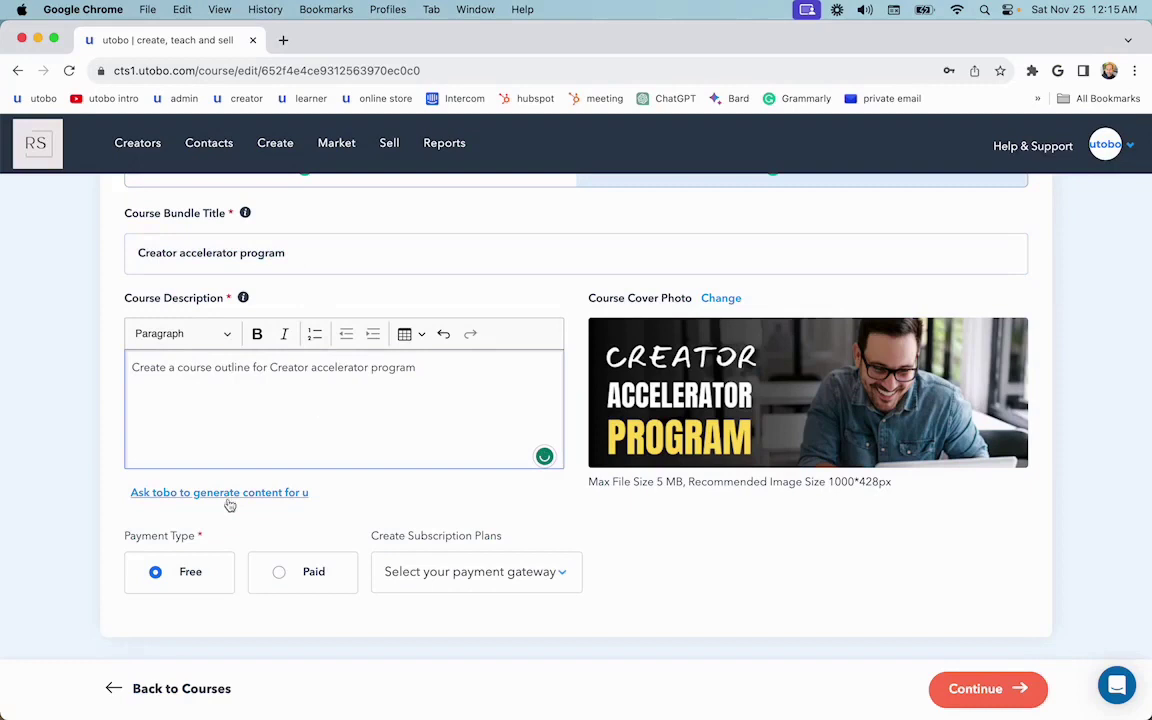
pyautogui.click(259, 494)
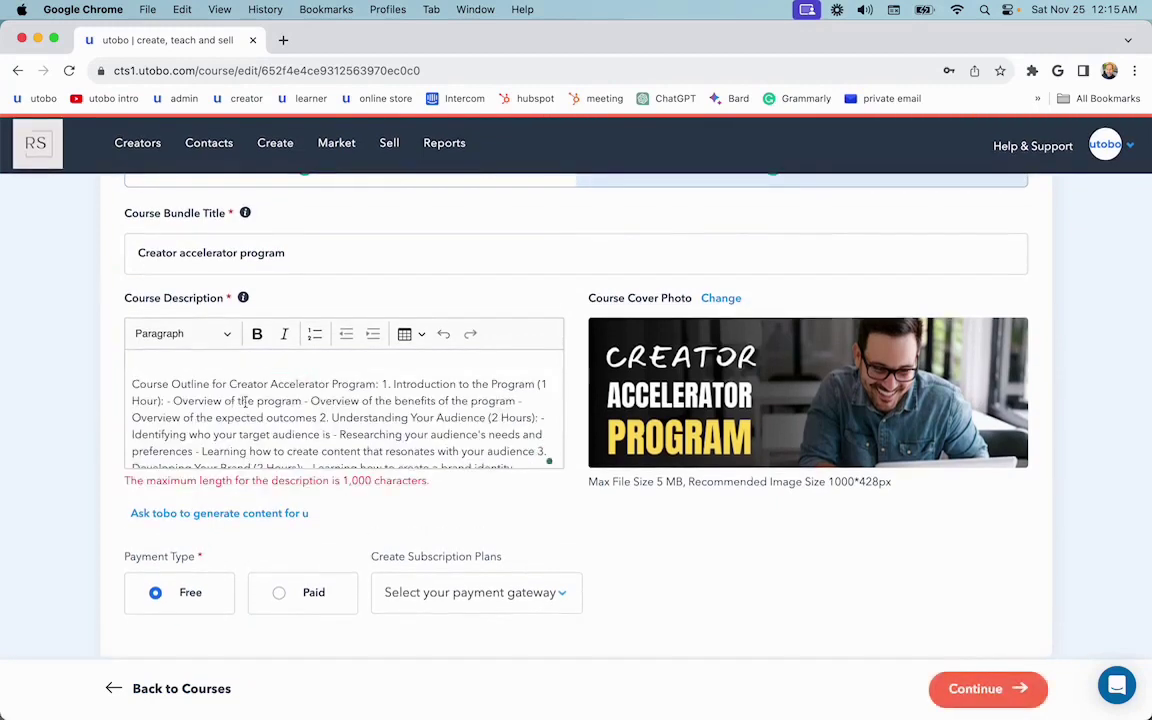
pyautogui.scroll(-1, 317, 403)
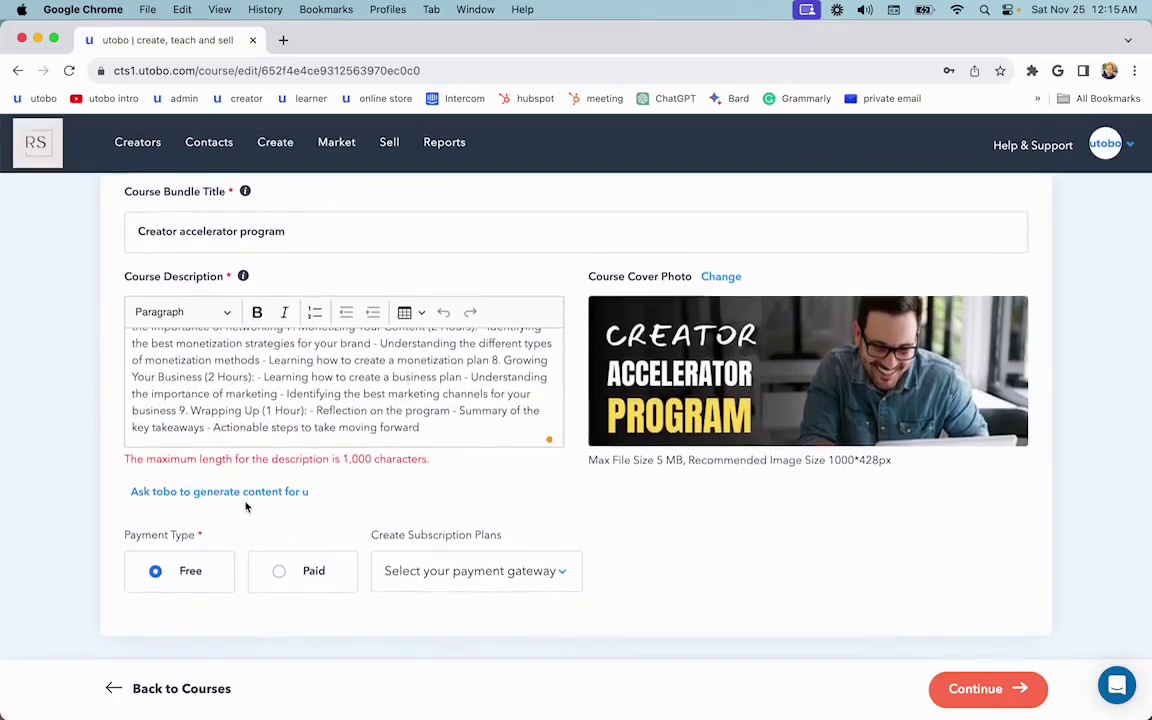
pyautogui.click(308, 571)
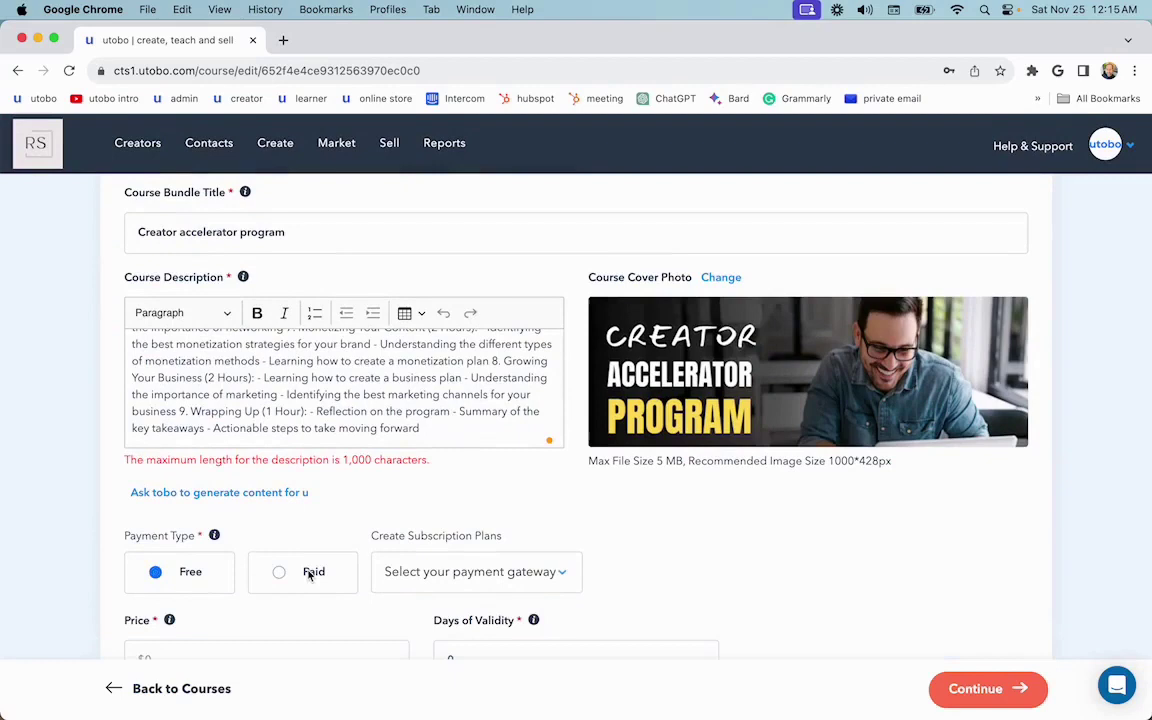
pyautogui.scroll(-3, 305, 540)
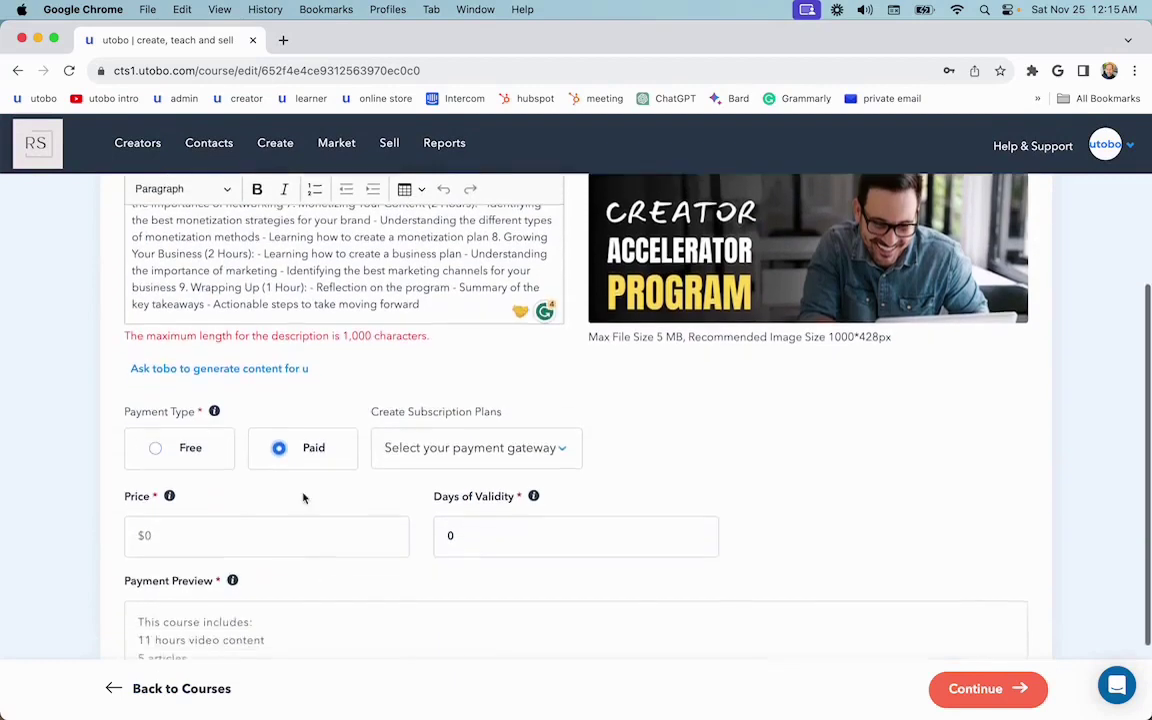
pyautogui.click(438, 450)
pyautogui.click(400, 470)
pyautogui.scroll(-2, 275, 478)
pyautogui.scroll(-2, 245, 456)
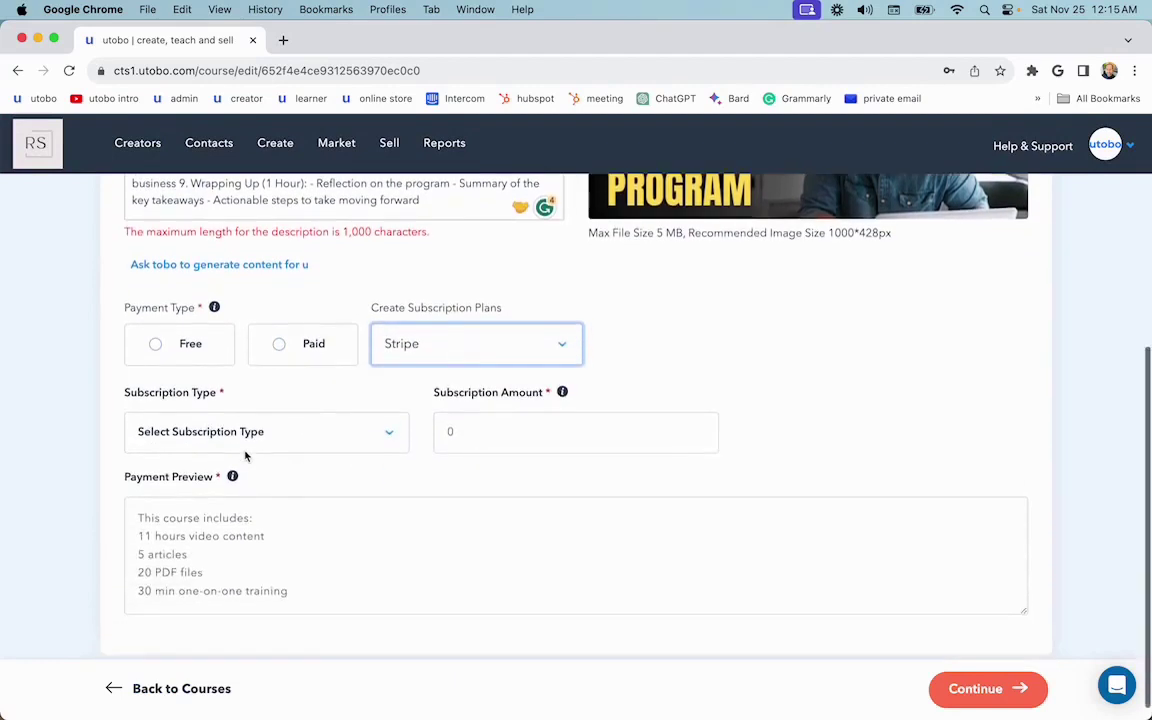
pyautogui.click(242, 440)
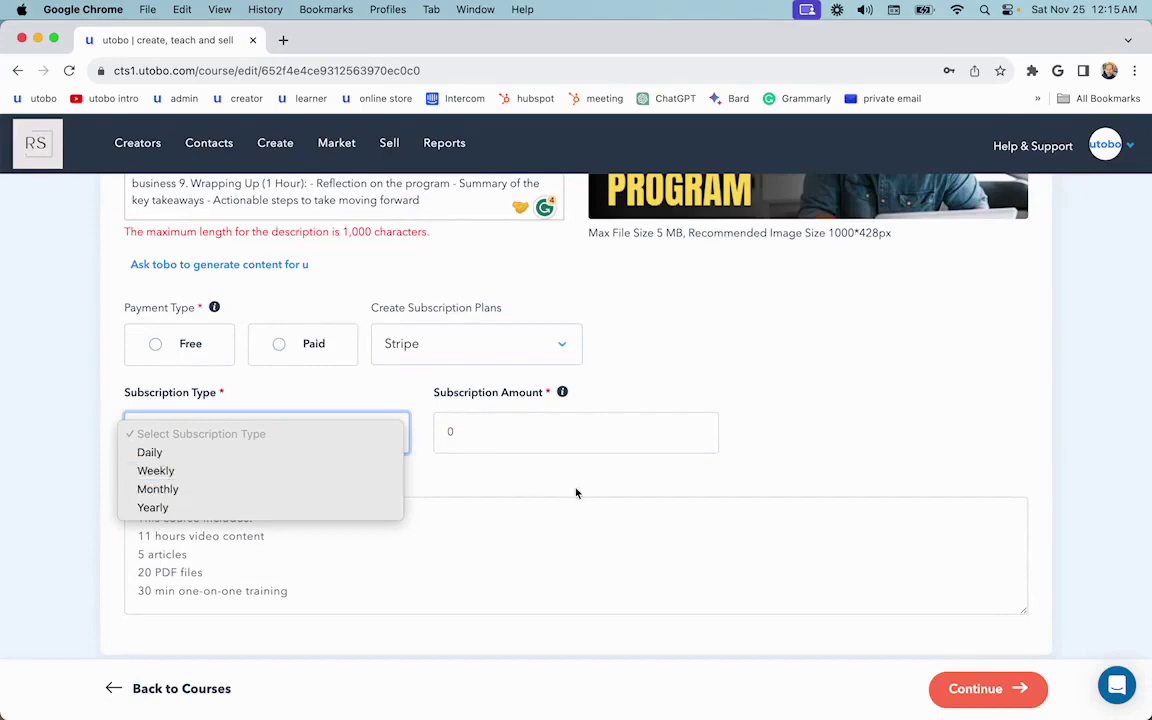
pyautogui.click(985, 656)
pyautogui.scroll(5, 929, 330)
pyautogui.scroll(3, 929, 320)
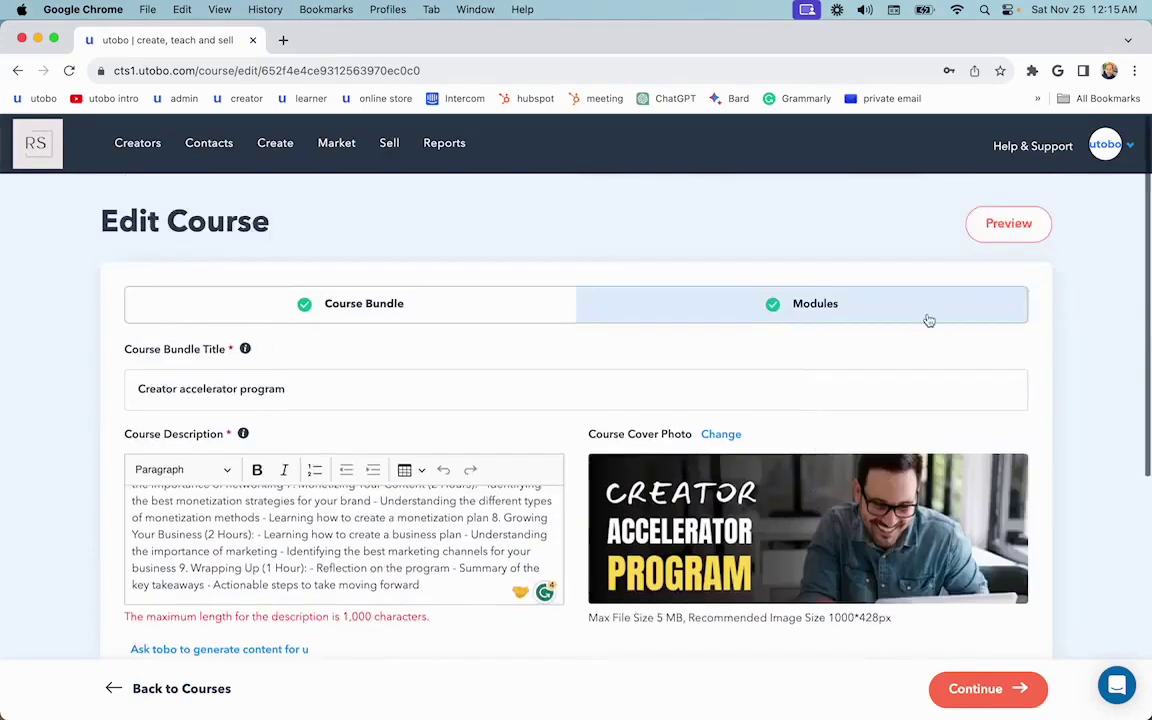
# - Add a video entry to the Day 1 module with My Computer as its source
pyautogui.click(929, 320)
pyautogui.scroll(-2, 674, 350)
pyautogui.scroll(-1, 900, 360)
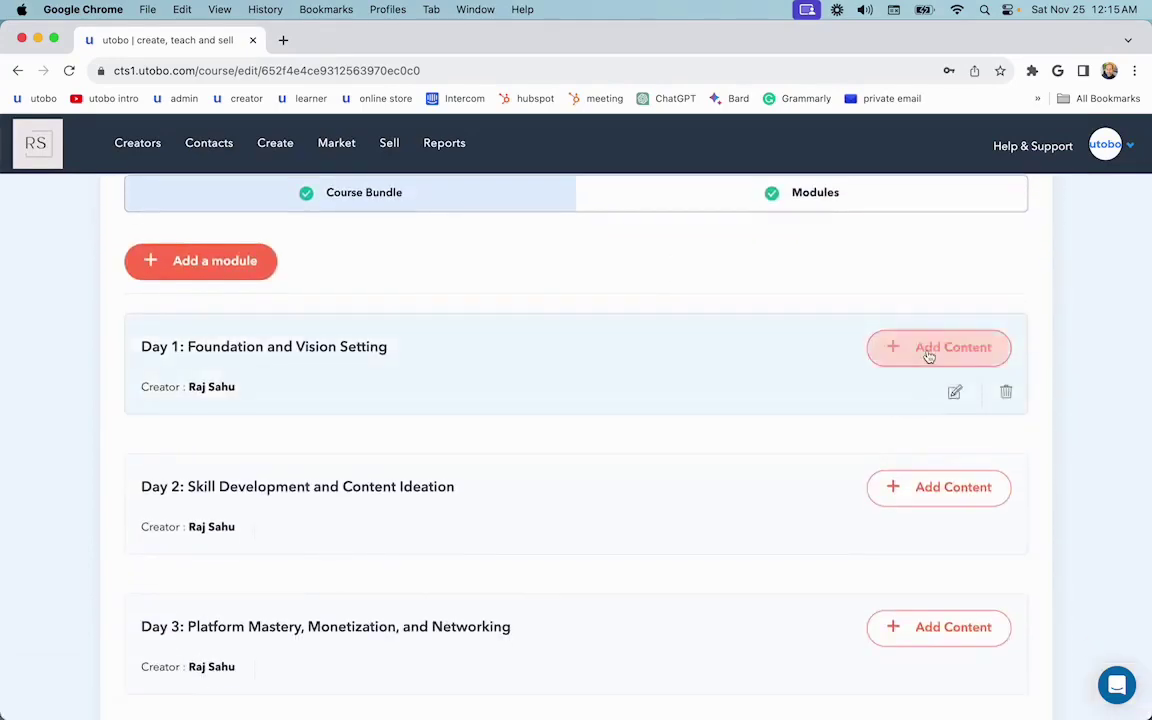
pyautogui.click(929, 349)
pyautogui.click(700, 555)
pyautogui.scroll(-2, 707, 580)
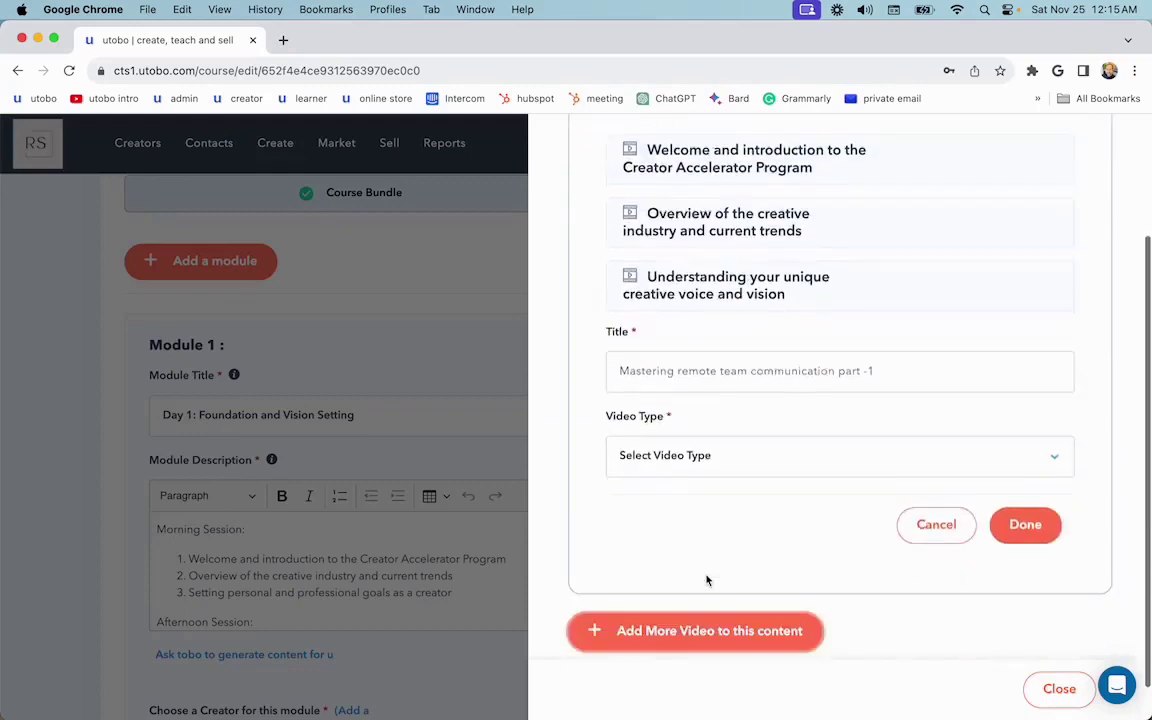
pyautogui.click(705, 455)
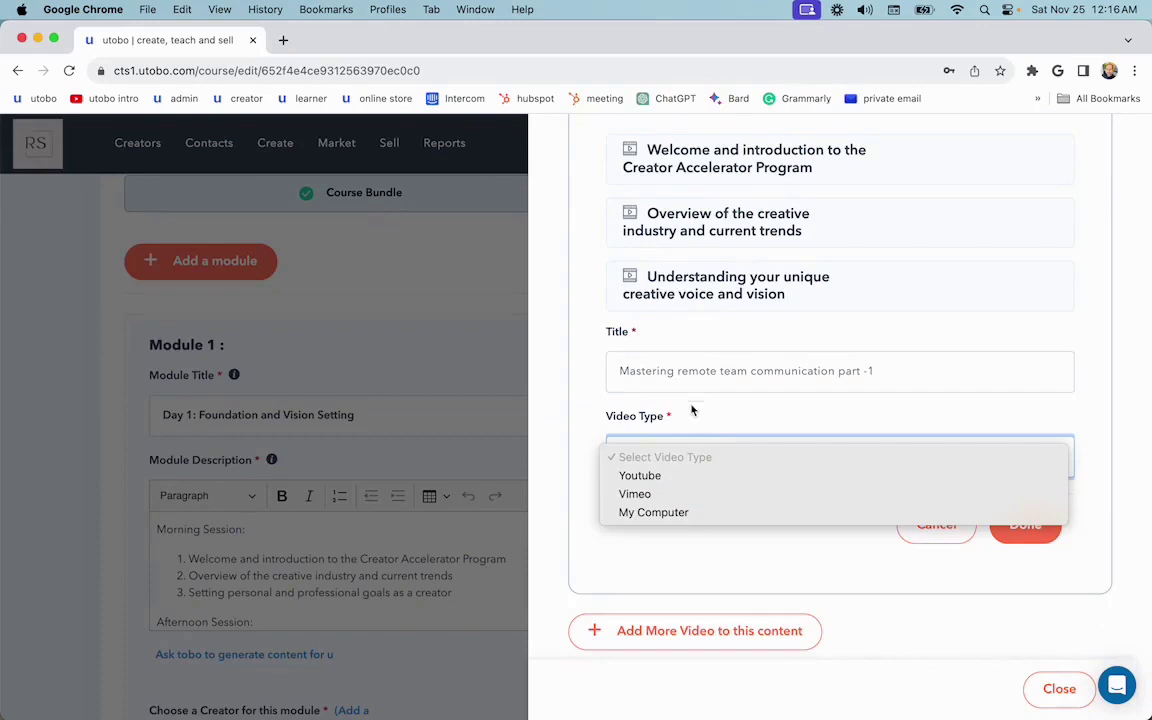
pyautogui.click(652, 512)
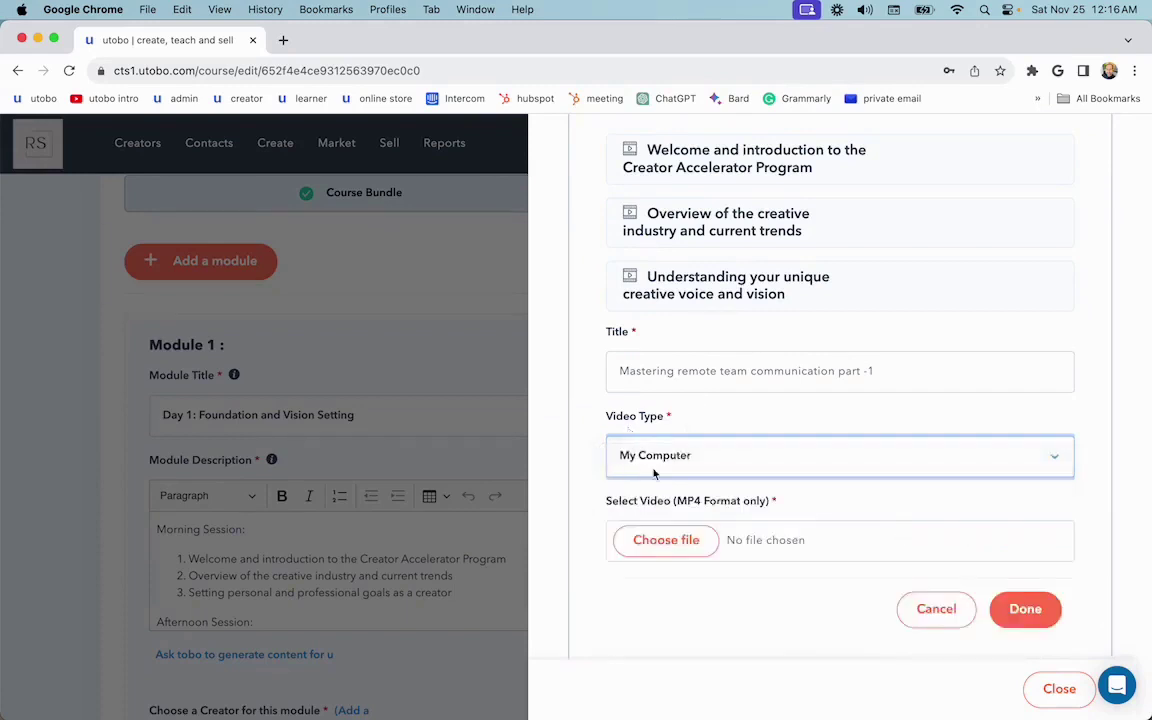
# - Review Day 1's videos, PDFs, podcasts and slides, then close the content panel
pyautogui.scroll(-1, 655, 474)
pyautogui.scroll(-1, 655, 440)
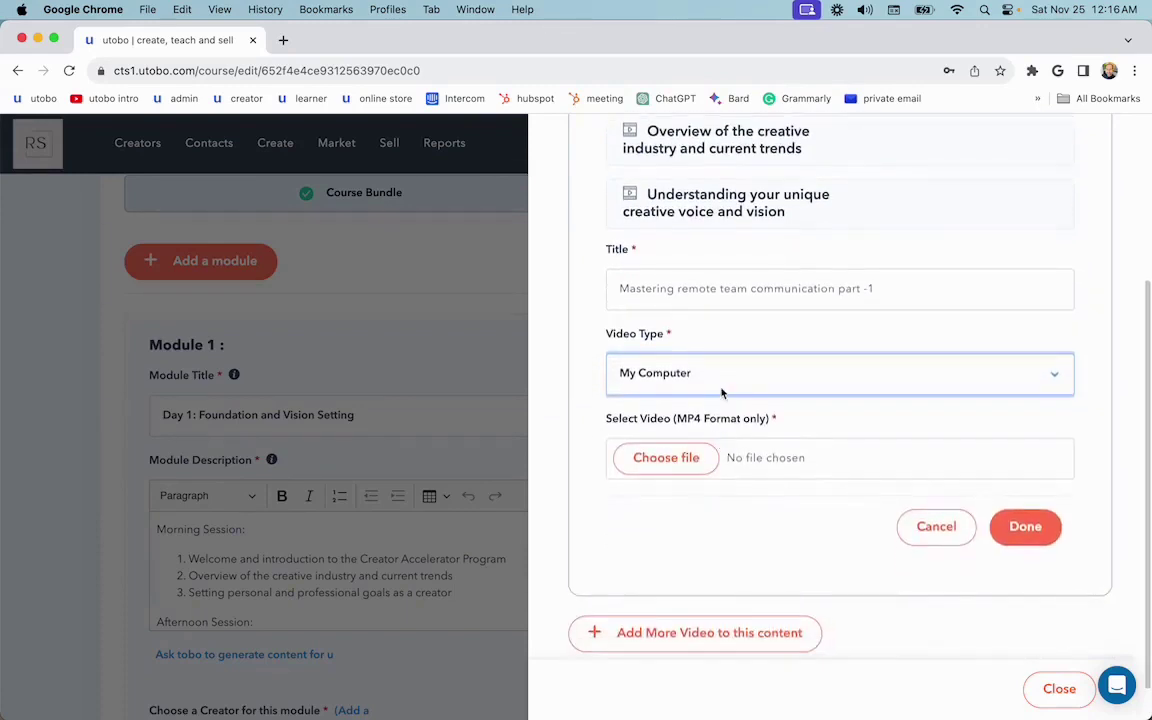
pyautogui.scroll(1, 691, 387)
pyautogui.scroll(4, 700, 385)
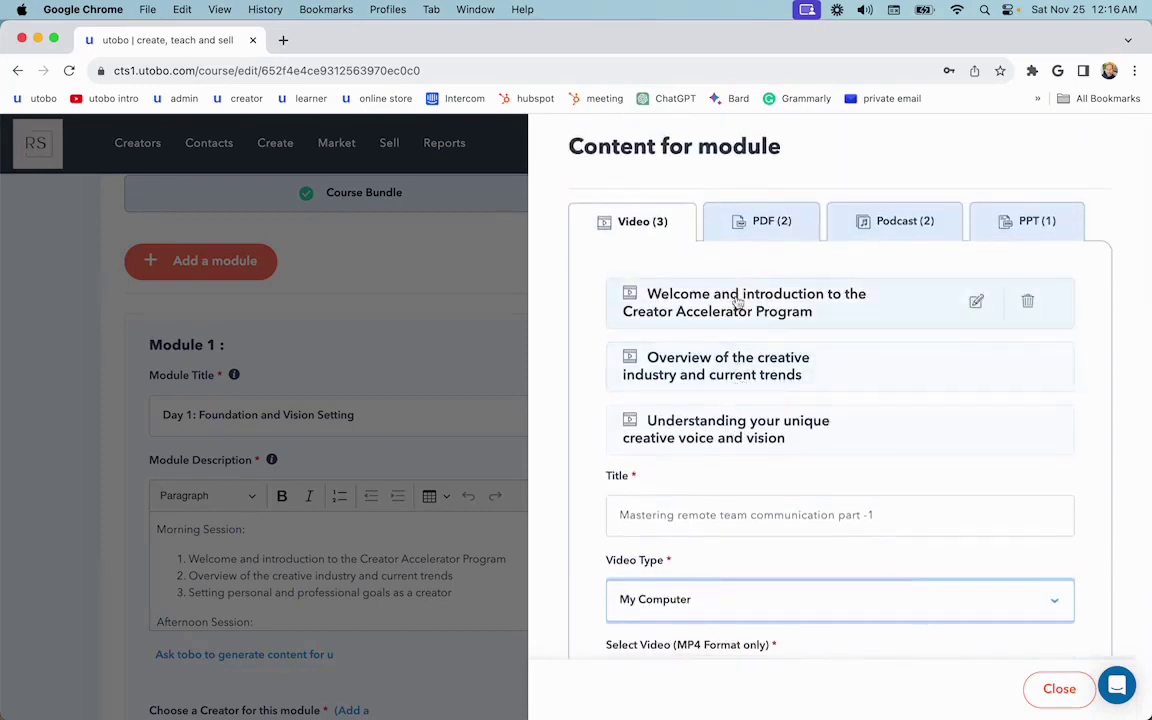
pyautogui.moveTo(840, 302)
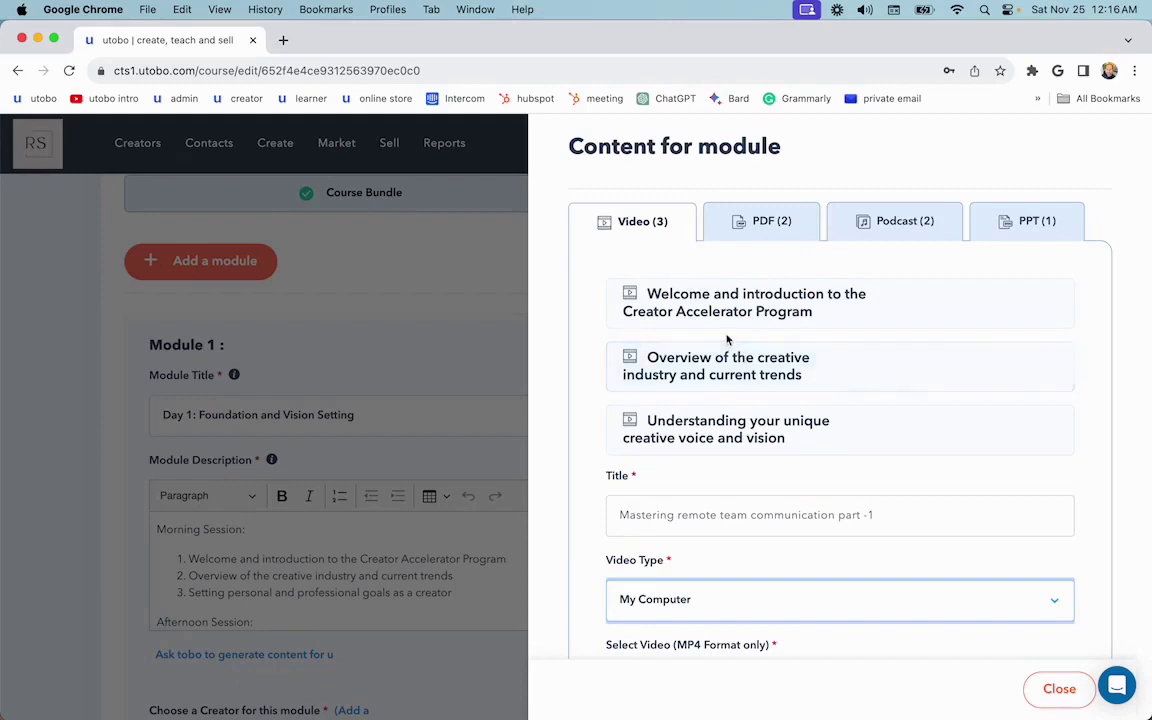
pyautogui.moveTo(745, 302)
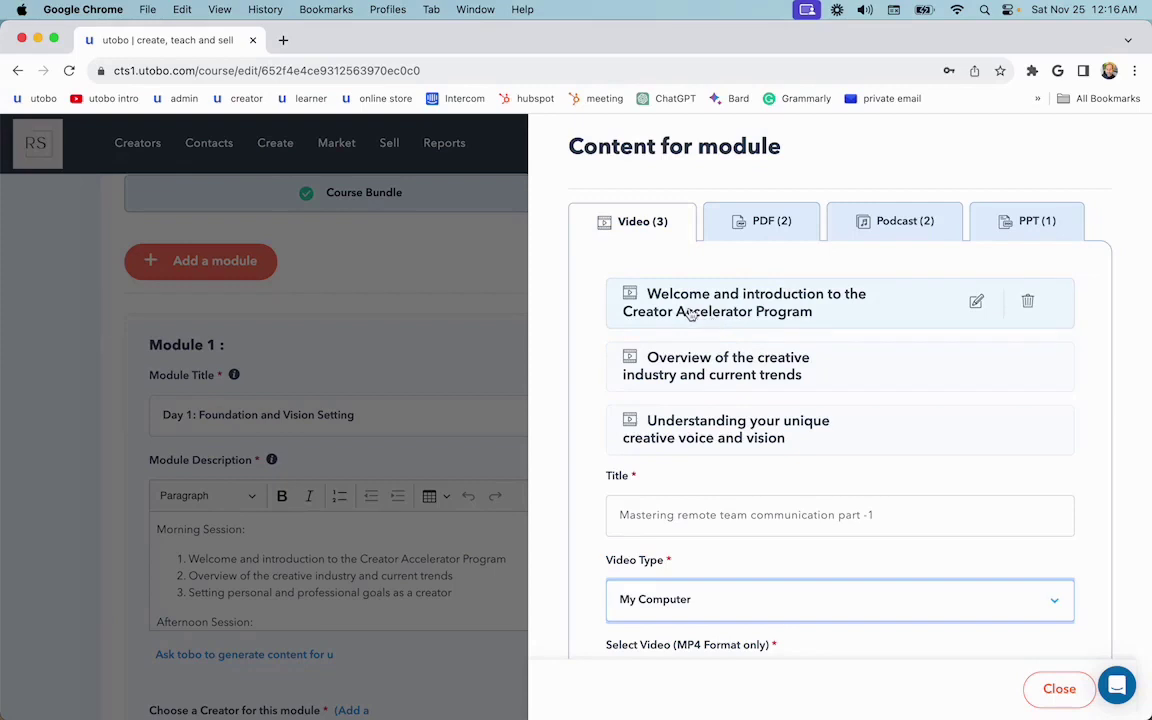
pyautogui.scroll(-1, 727, 363)
pyautogui.scroll(-1, 727, 363)
pyautogui.scroll(-5, 727, 363)
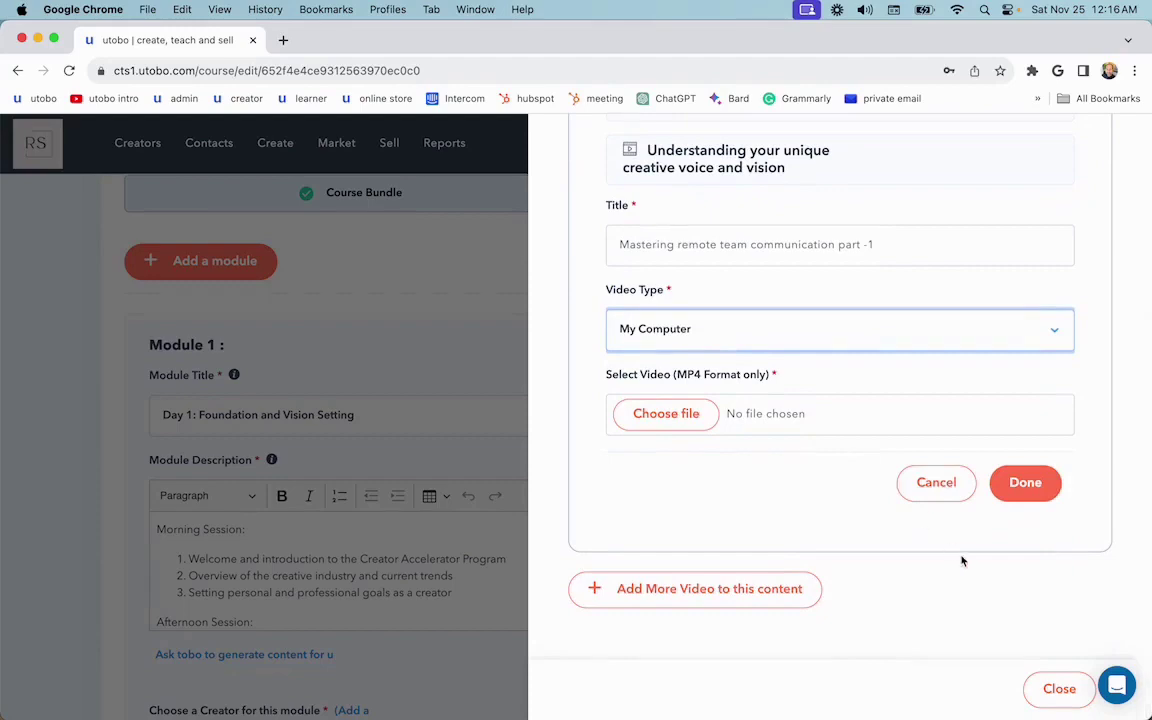
pyautogui.click(1057, 688)
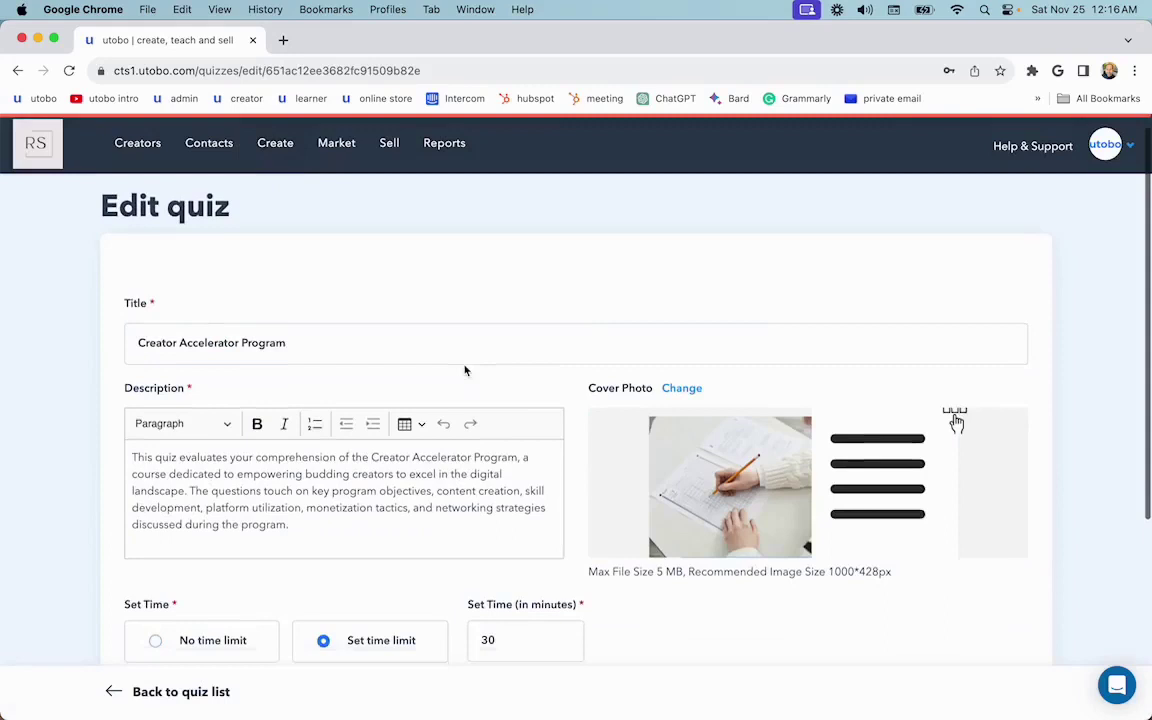
# - Try the Practice Mode and Instructor Evaluation quiz types, then revert to Auto-Assessment
pyautogui.scroll(-5, 463, 370)
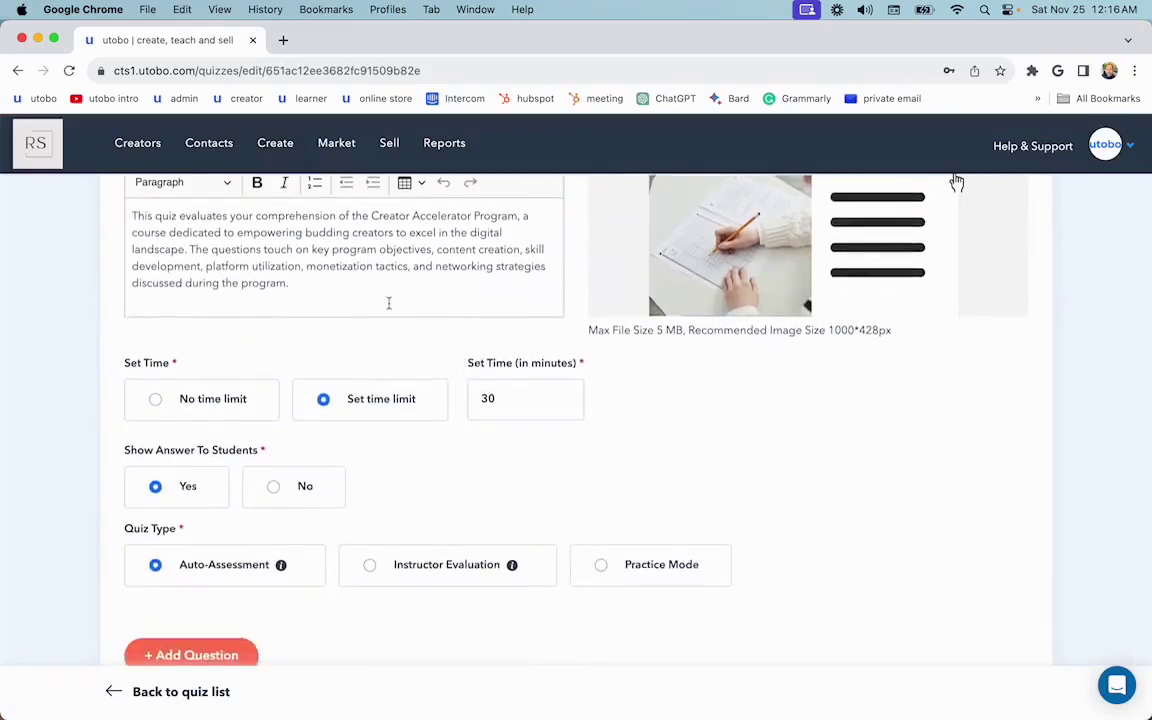
pyautogui.scroll(-1, 389, 301)
pyautogui.scroll(5, 389, 309)
pyautogui.scroll(-4, 389, 305)
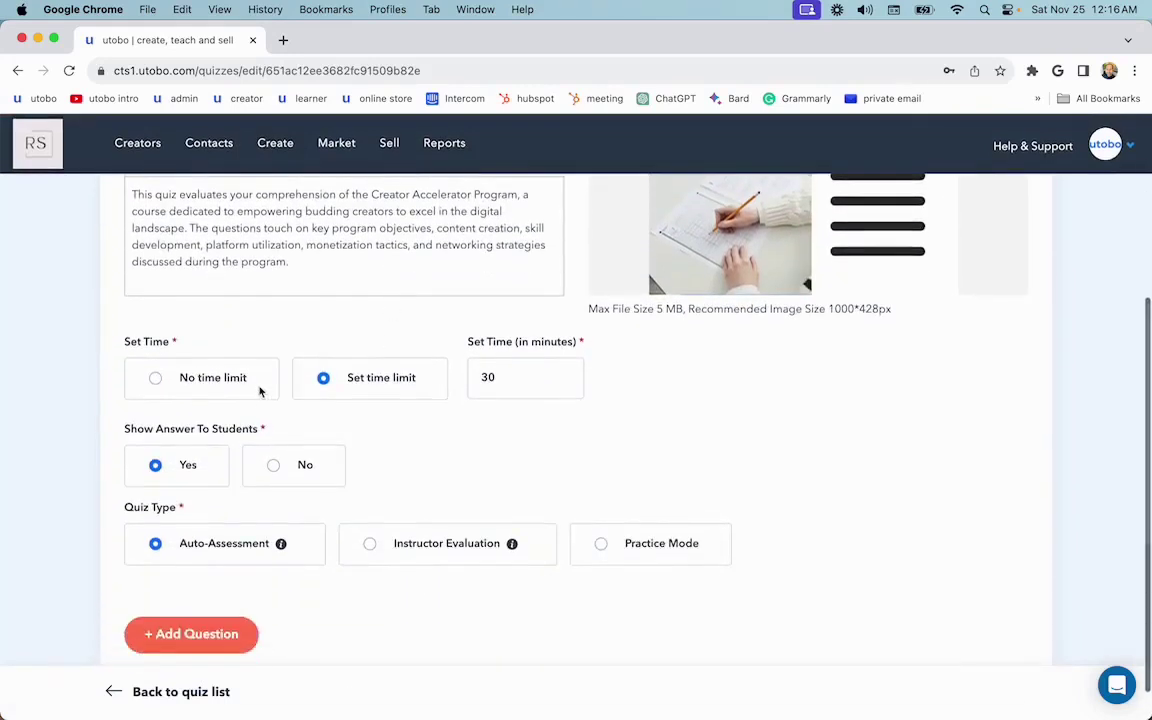
pyautogui.scroll(-1, 270, 410)
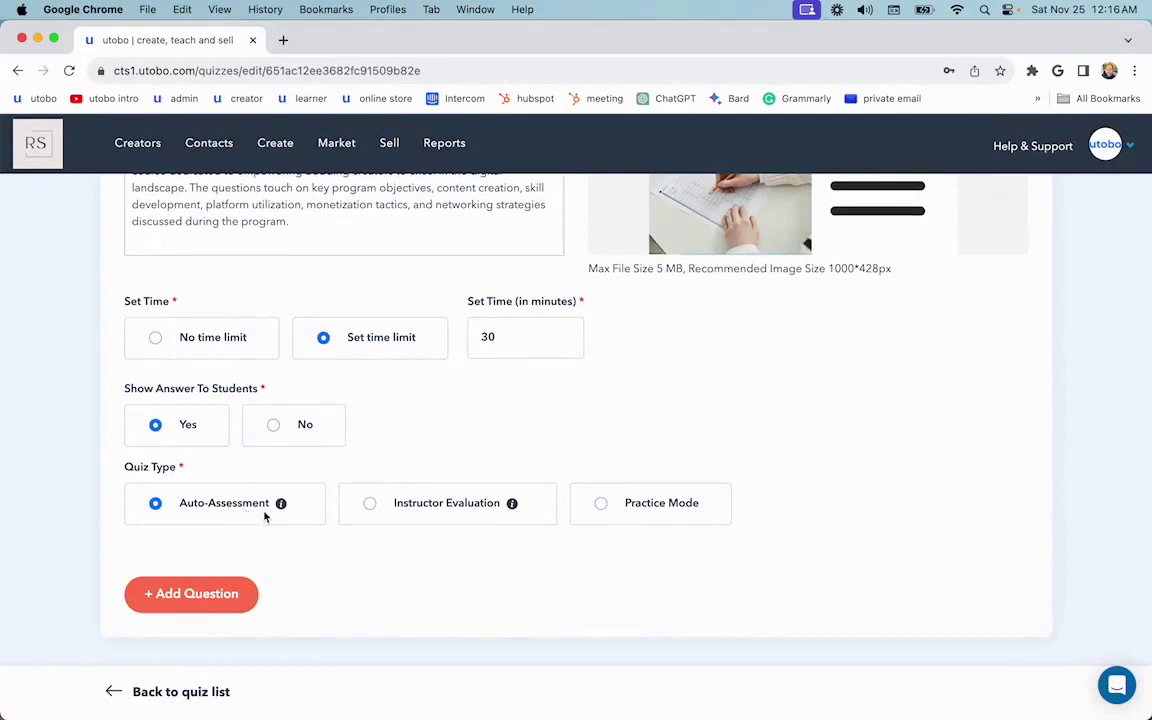
pyautogui.click(378, 505)
pyautogui.click(643, 505)
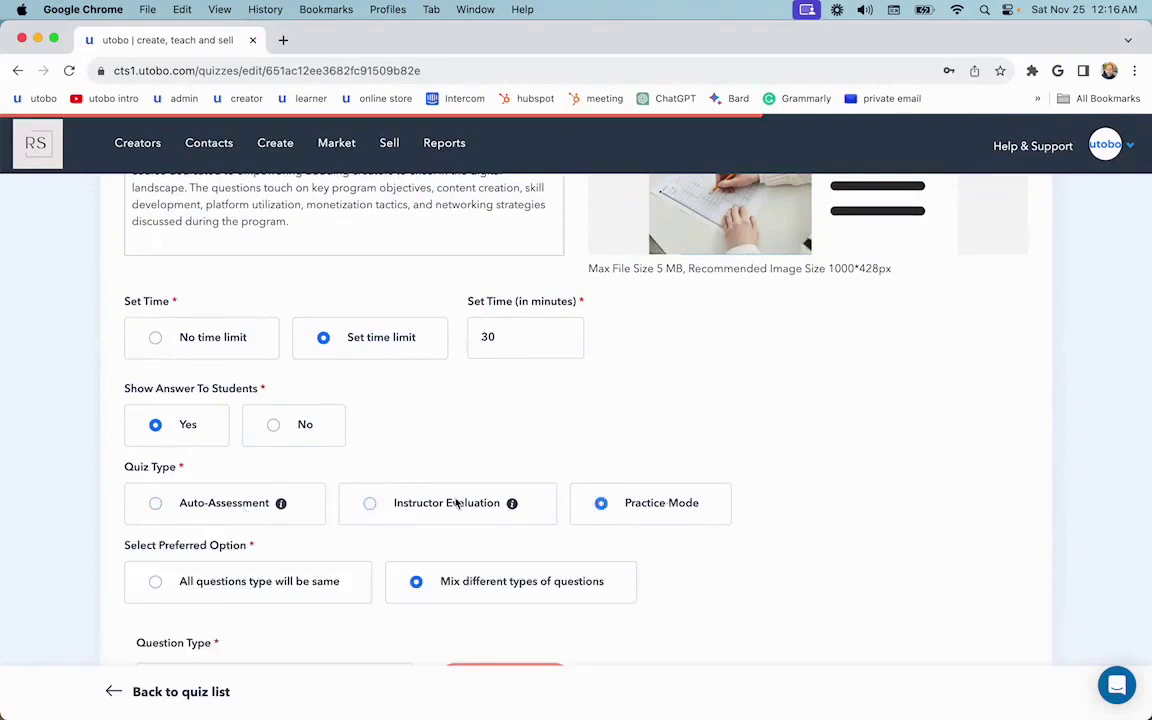
pyautogui.click(430, 505)
pyautogui.scroll(-2, 420, 505)
pyautogui.click(278, 396)
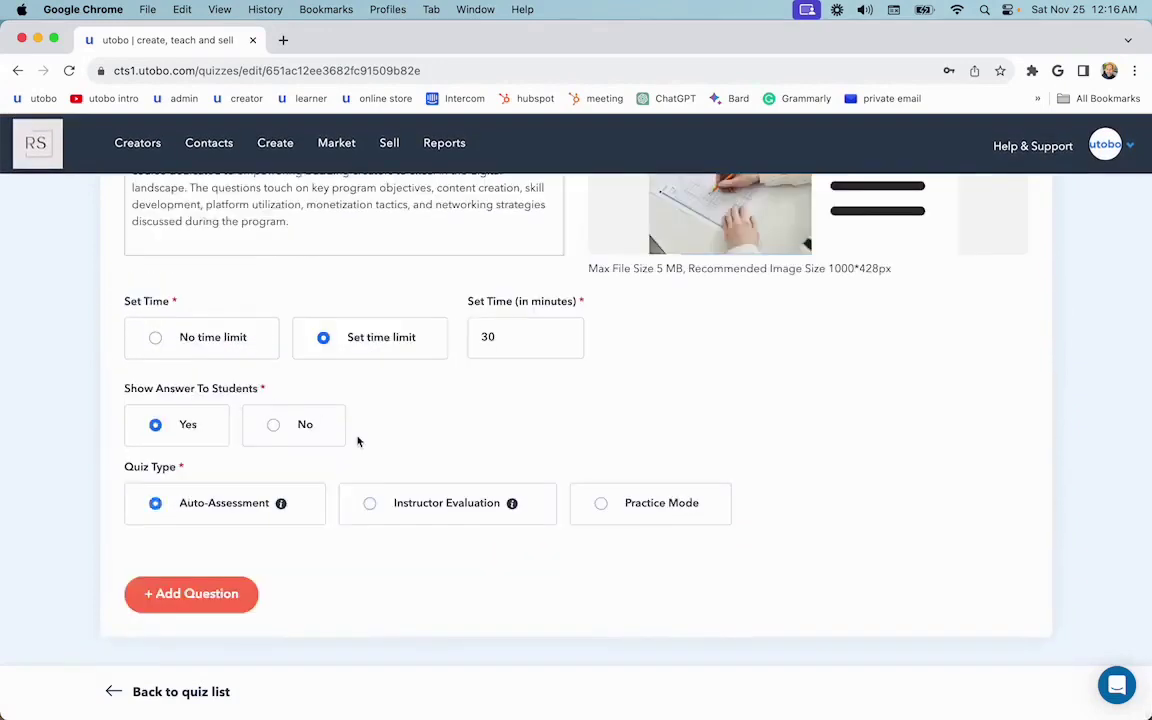
# - Scroll through the quiz settings, with its 30-minute limit and answers shown to students
pyautogui.scroll(4, 476, 383)
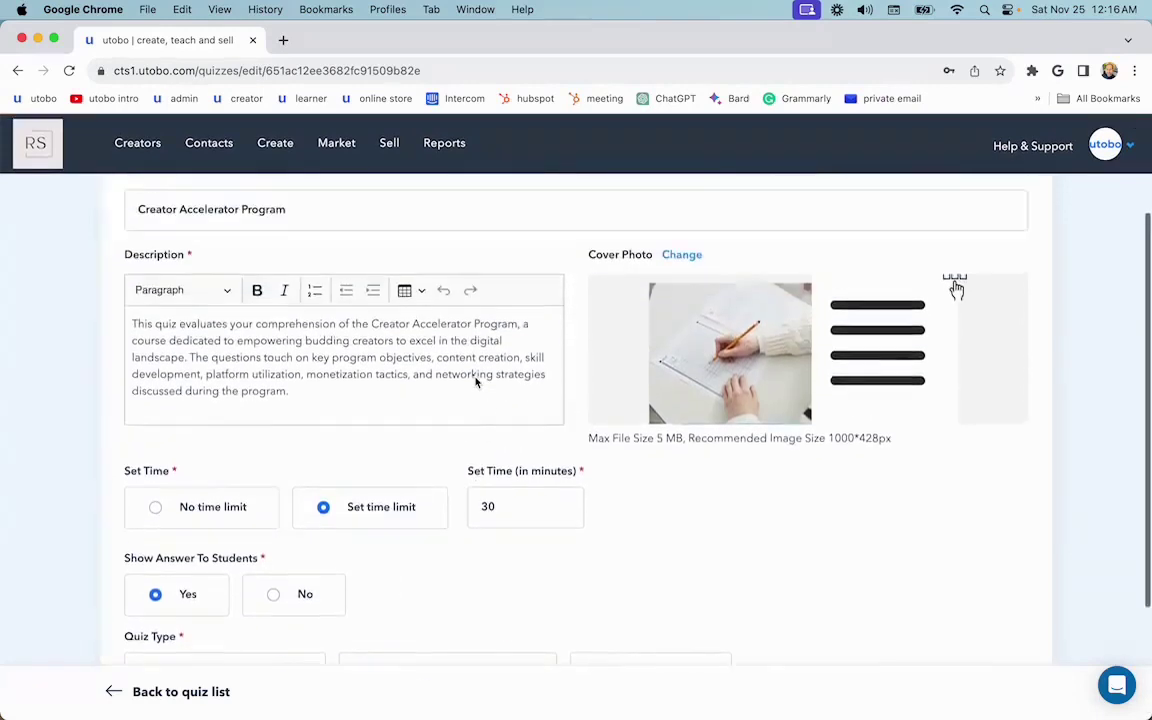
pyautogui.scroll(-2, 468, 298)
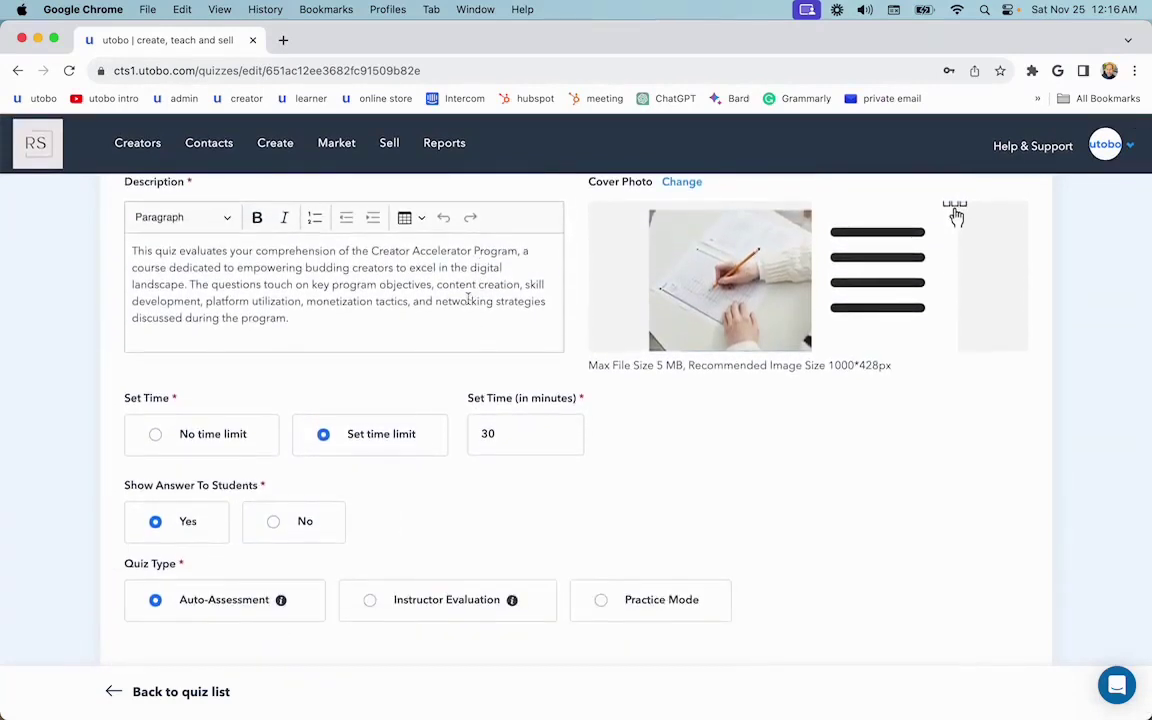
pyautogui.scroll(-2, 384, 455)
pyautogui.scroll(1, 390, 420)
pyautogui.scroll(3, 420, 352)
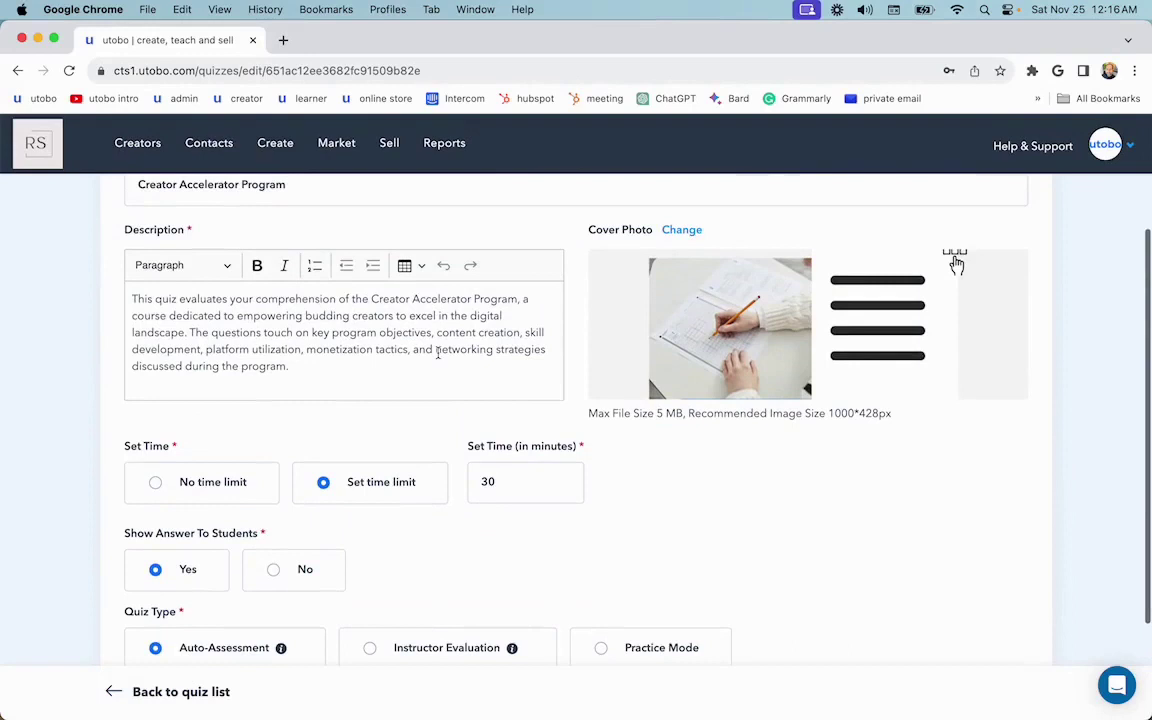
pyautogui.scroll(-1, 437, 352)
pyautogui.scroll(3, 437, 352)
pyautogui.scroll(-2, 373, 324)
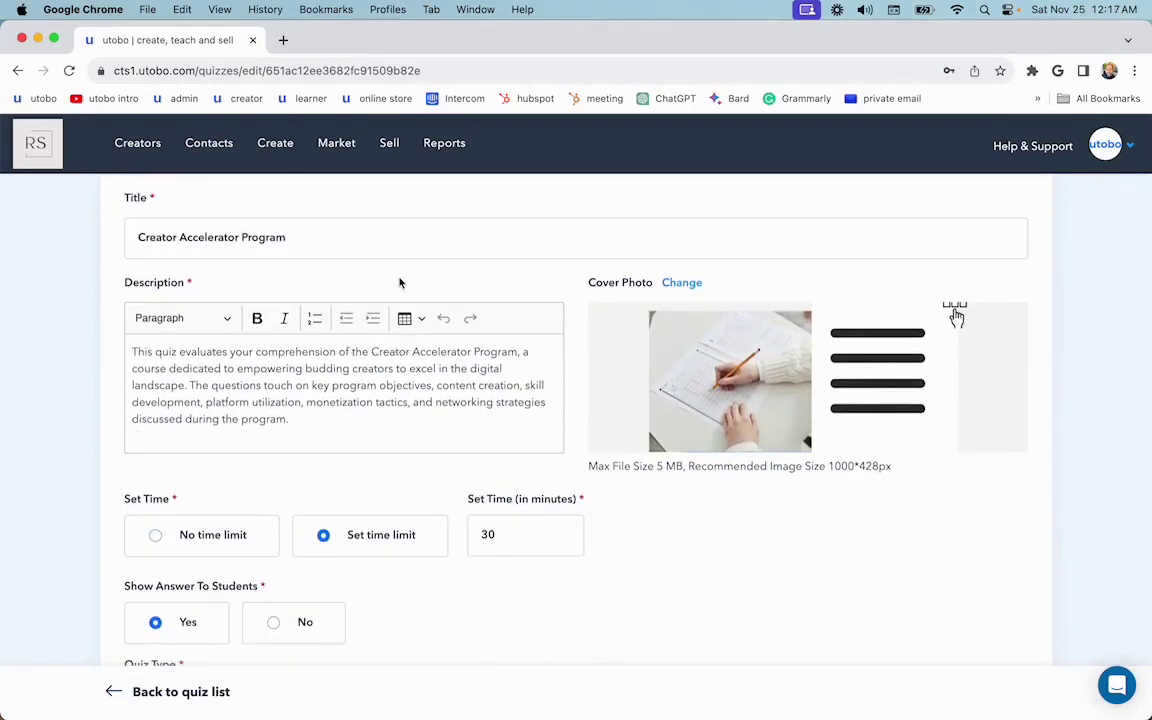
# - Start a new eBook digital product from the Digital Products list
pyautogui.click(290, 257)
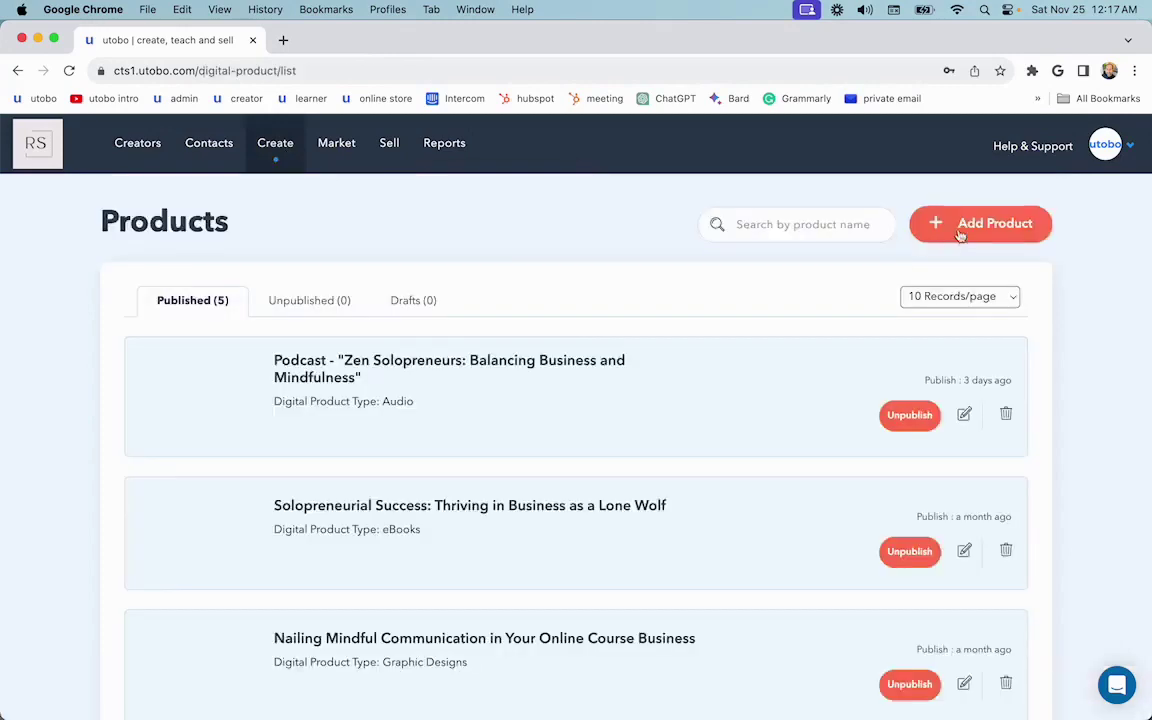
pyautogui.click(964, 228)
pyautogui.scroll(-1, 560, 380)
pyautogui.scroll(-2, 530, 390)
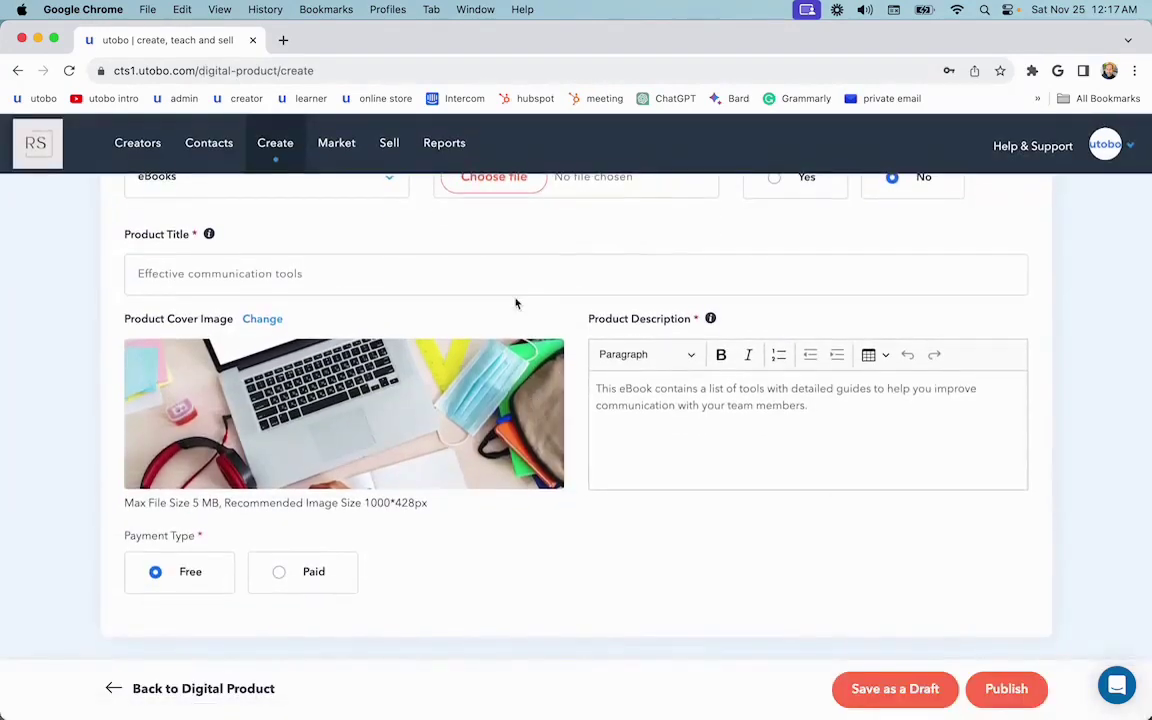
pyautogui.scroll(2, 500, 305)
pyautogui.scroll(-2, 479, 415)
# - Set the product's payment type to Paid and review its price and validity fields
pyautogui.click(318, 571)
pyautogui.scroll(-3, 440, 500)
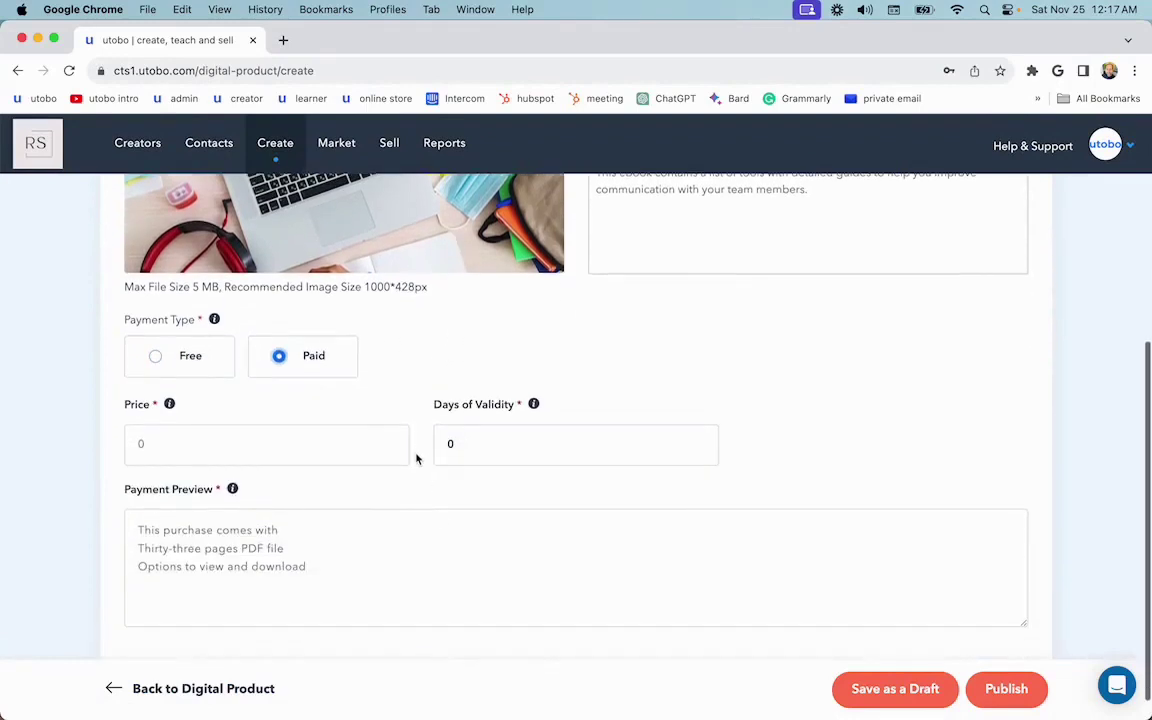
pyautogui.scroll(3, 416, 452)
pyautogui.scroll(3, 300, 300)
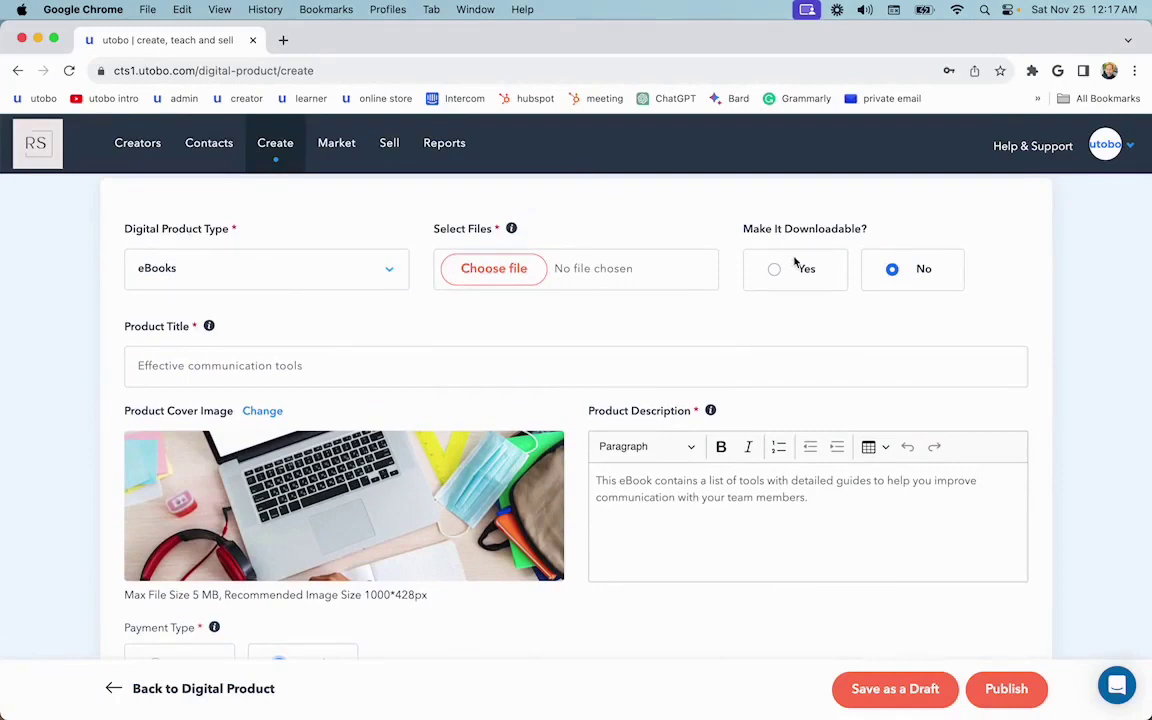
pyautogui.scroll(-2, 569, 355)
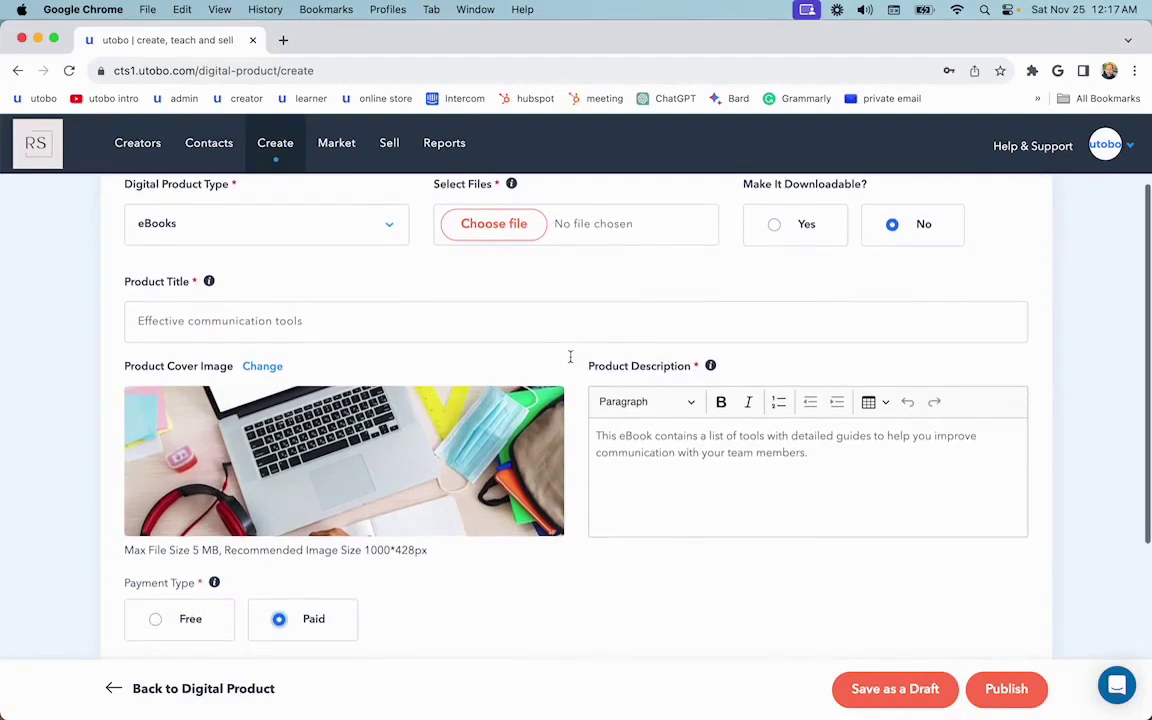
pyautogui.scroll(-1, 571, 362)
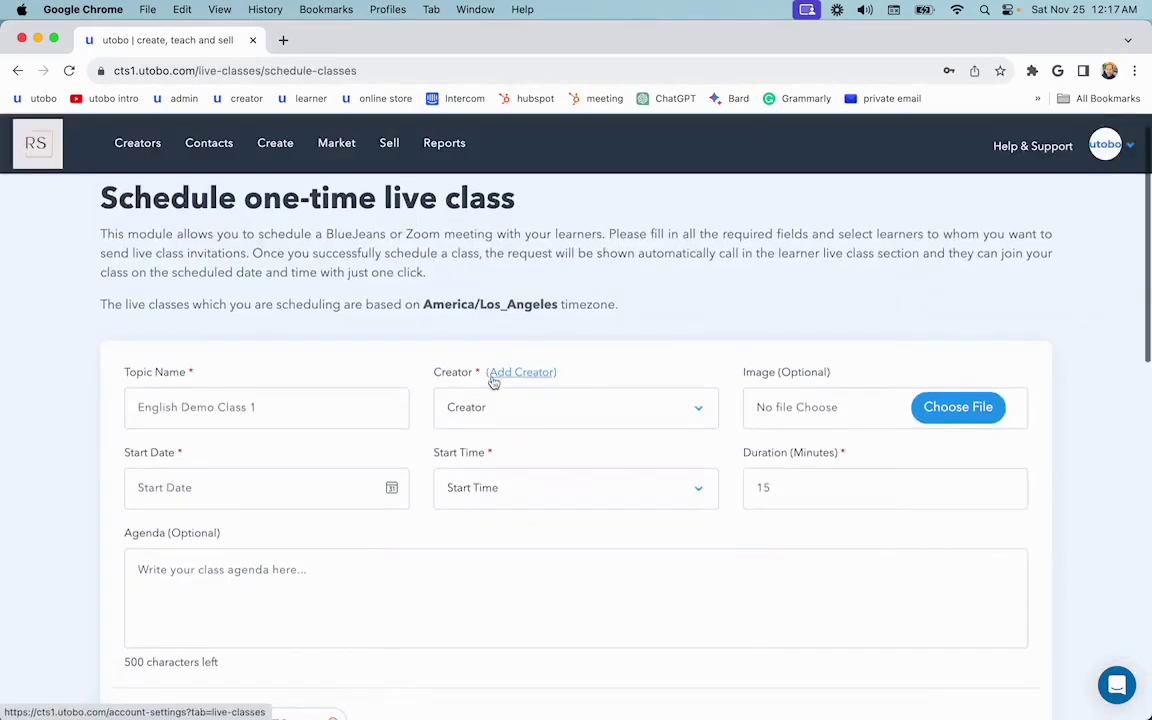
# - Scroll the one-time live class form down through the learner table to its 9-total footer
pyautogui.scroll(-1, 493, 384)
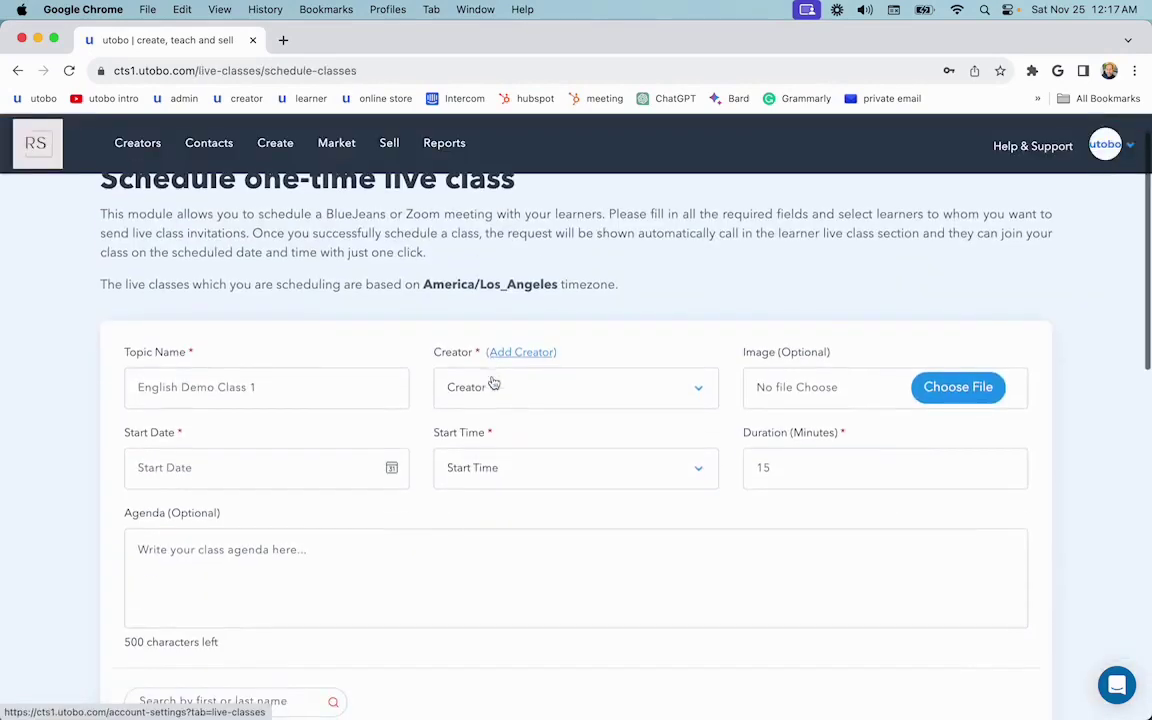
pyautogui.scroll(-2, 347, 337)
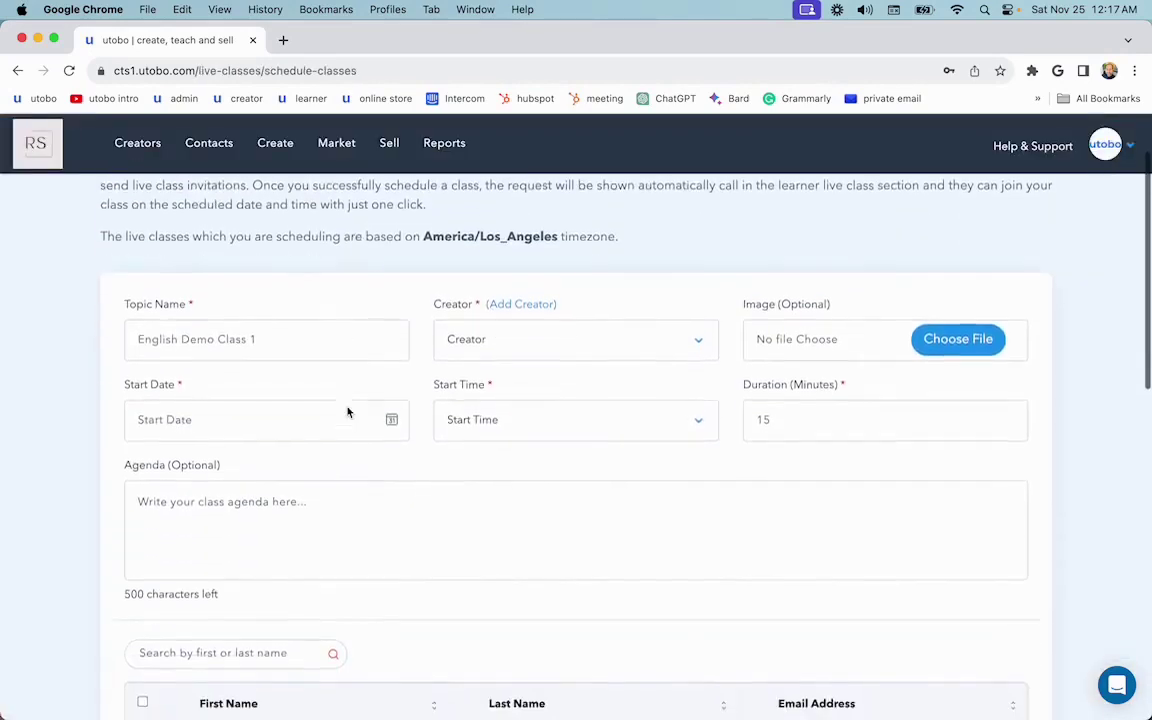
pyautogui.scroll(-2, 347, 408)
pyautogui.scroll(-3, 347, 404)
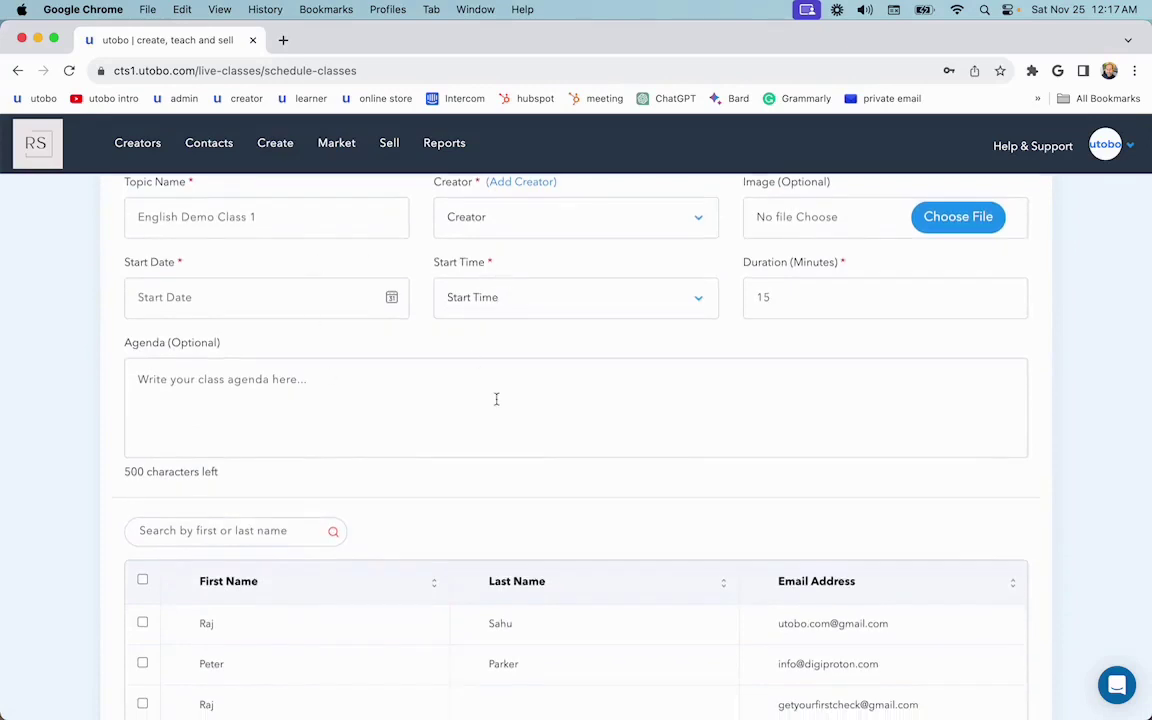
pyautogui.scroll(-2, 496, 399)
pyautogui.scroll(-1, 497, 404)
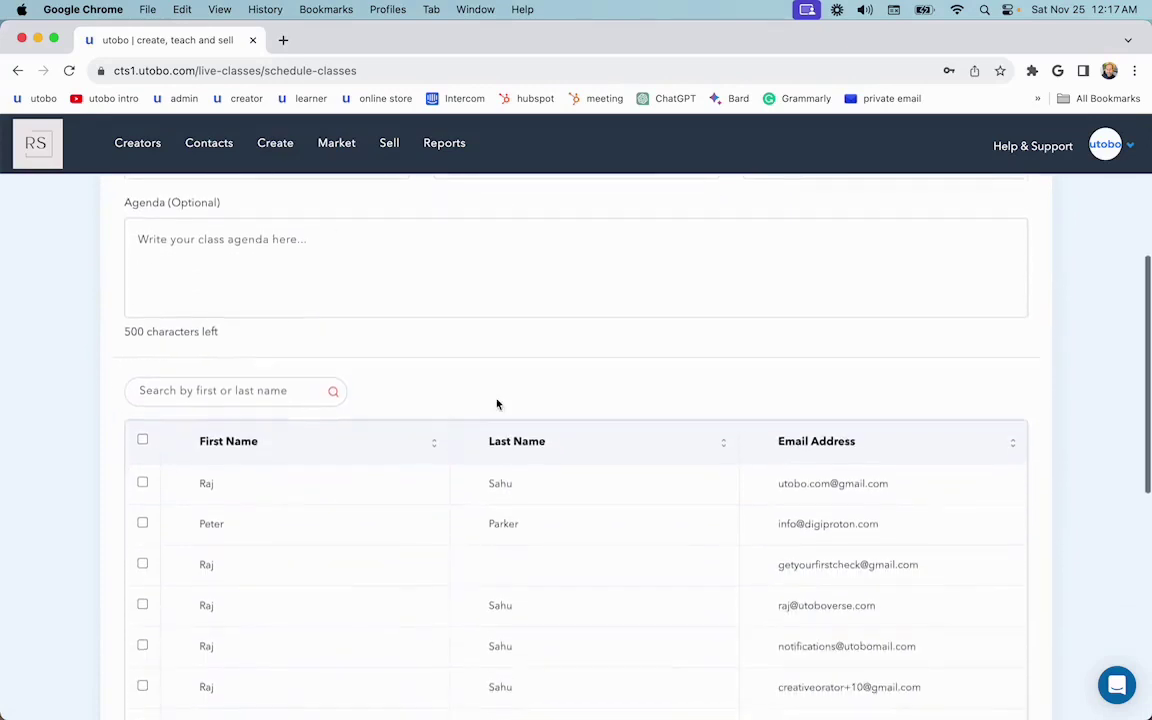
pyautogui.scroll(-1, 406, 376)
pyautogui.scroll(-1, 406, 376)
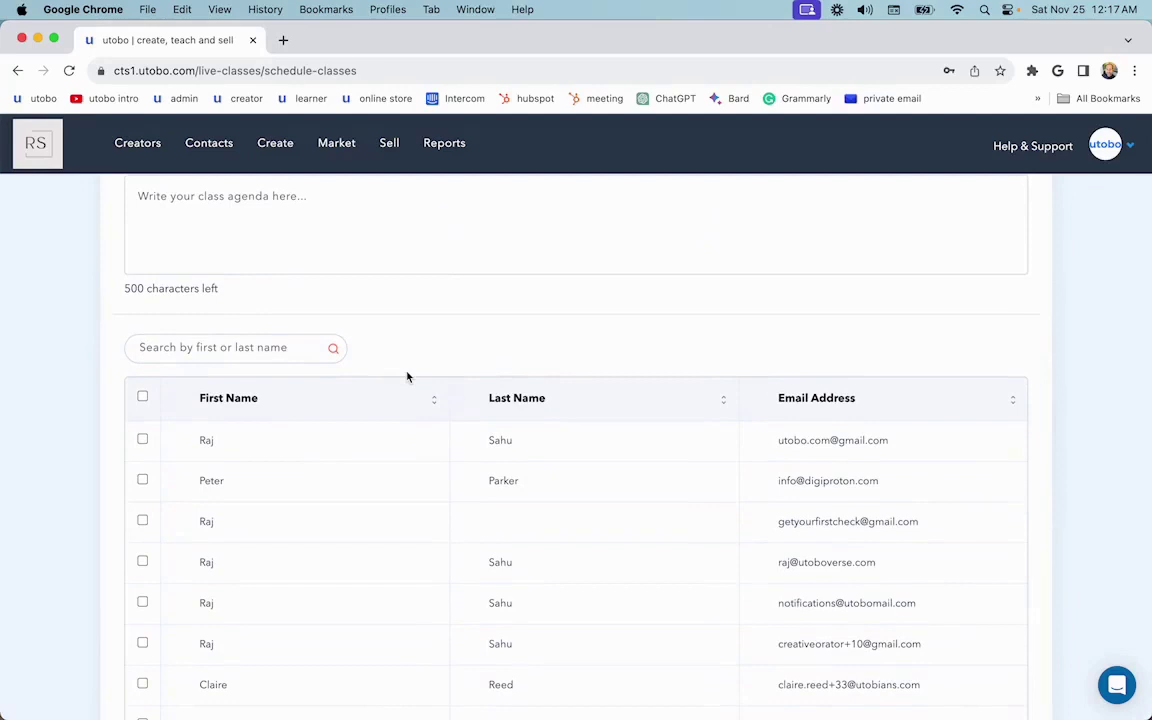
pyautogui.scroll(-1, 404, 340)
pyautogui.scroll(-2, 300, 330)
pyautogui.scroll(-1, 321, 370)
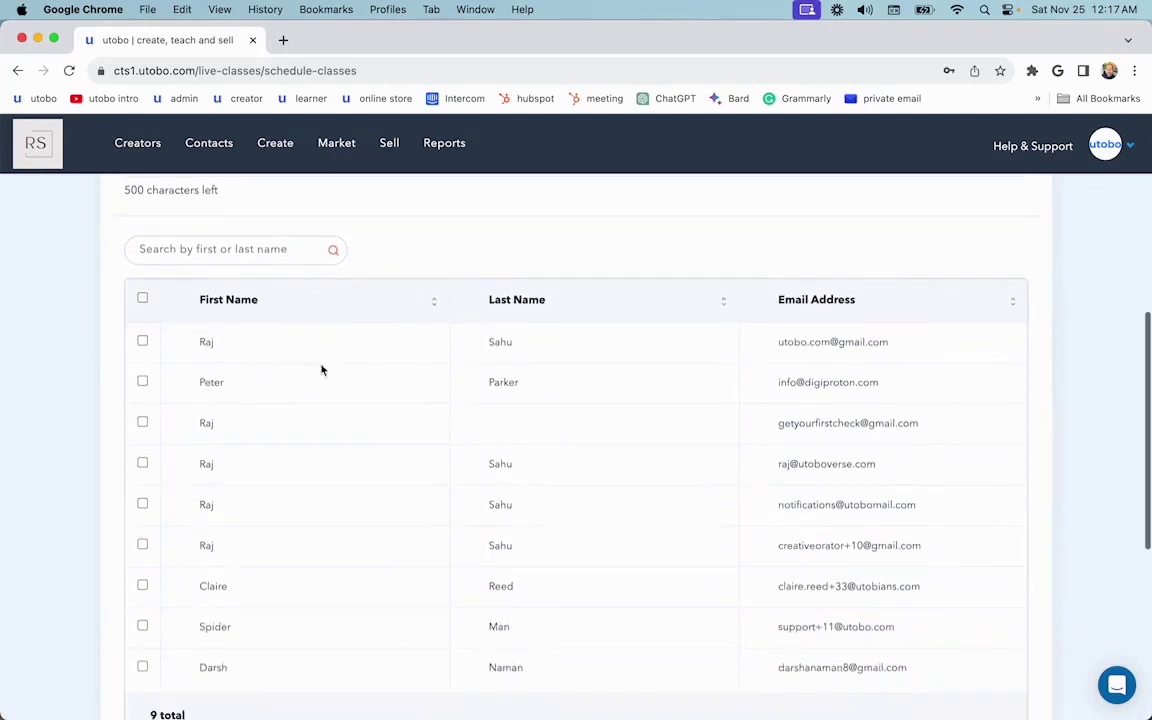
pyautogui.scroll(-1, 248, 380)
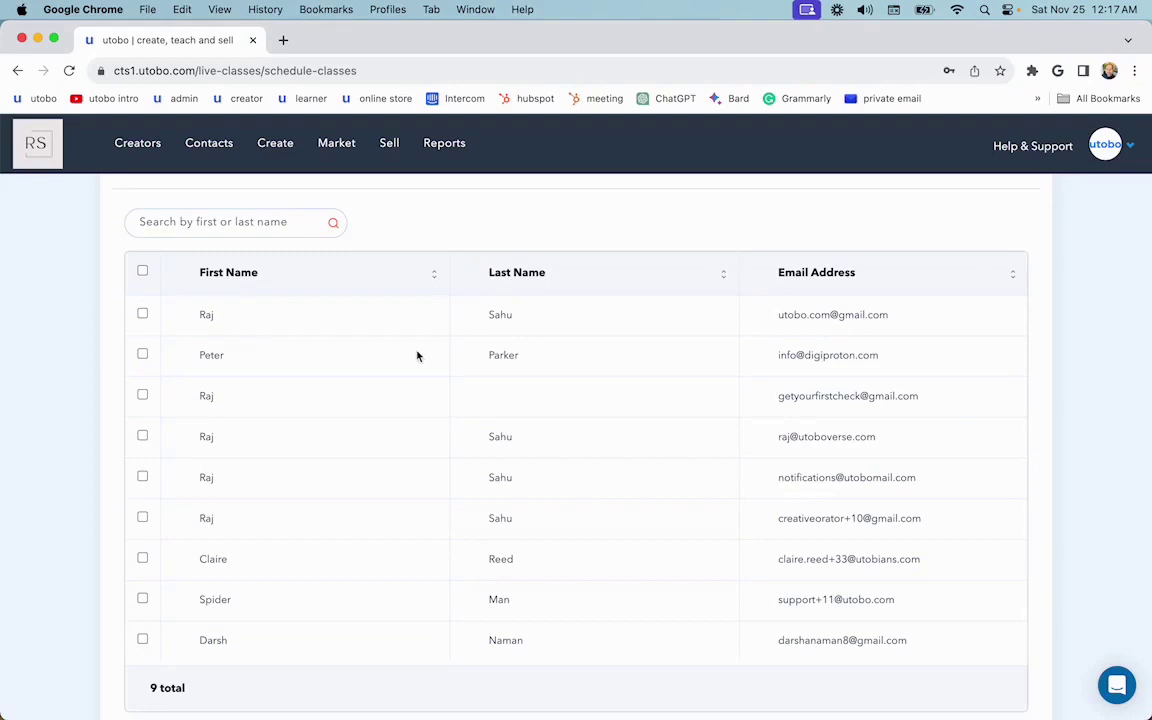
pyautogui.moveTo(336, 143)
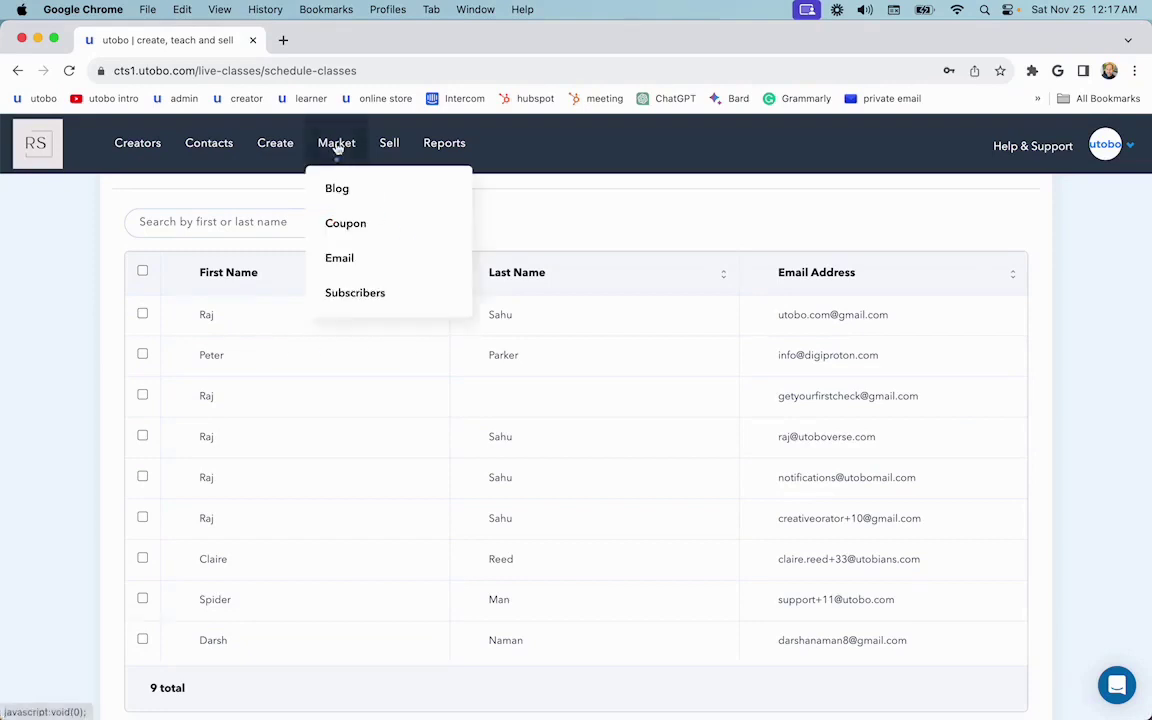
# - On the Blog page, set Blog content to 'Ask tobo to generate content'
pyautogui.click(337, 188)
pyautogui.click(300, 436)
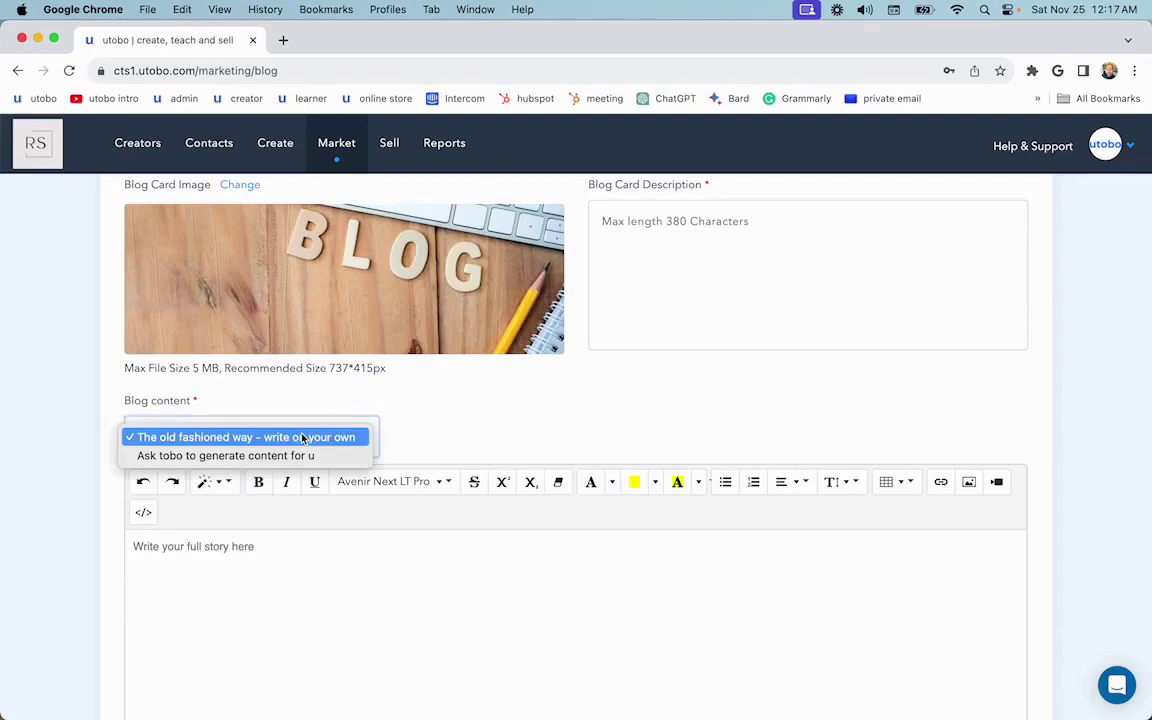
pyautogui.click(298, 455)
pyautogui.scroll(-2, 429, 434)
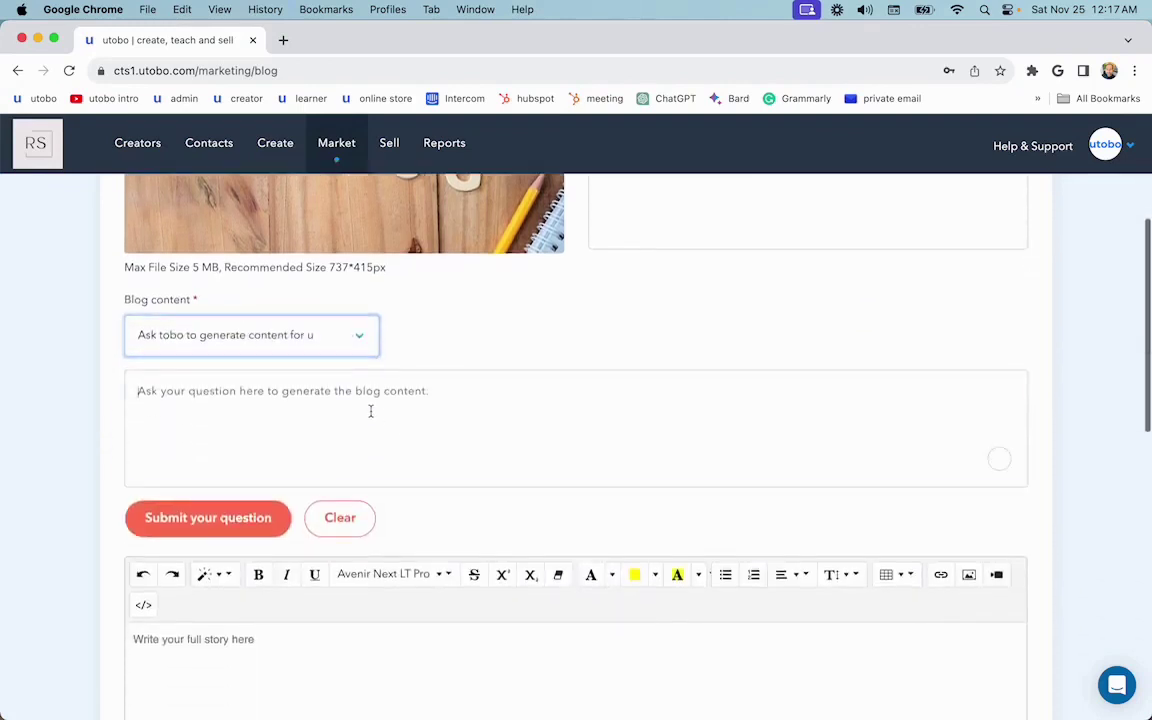
# - Enter the marketing-tips question for tobo and submit it to generate the post content
pyautogui.click(370, 409)
pyautogui.scroll(-3, 370, 414)
pyautogui.scroll(-1, 415, 555)
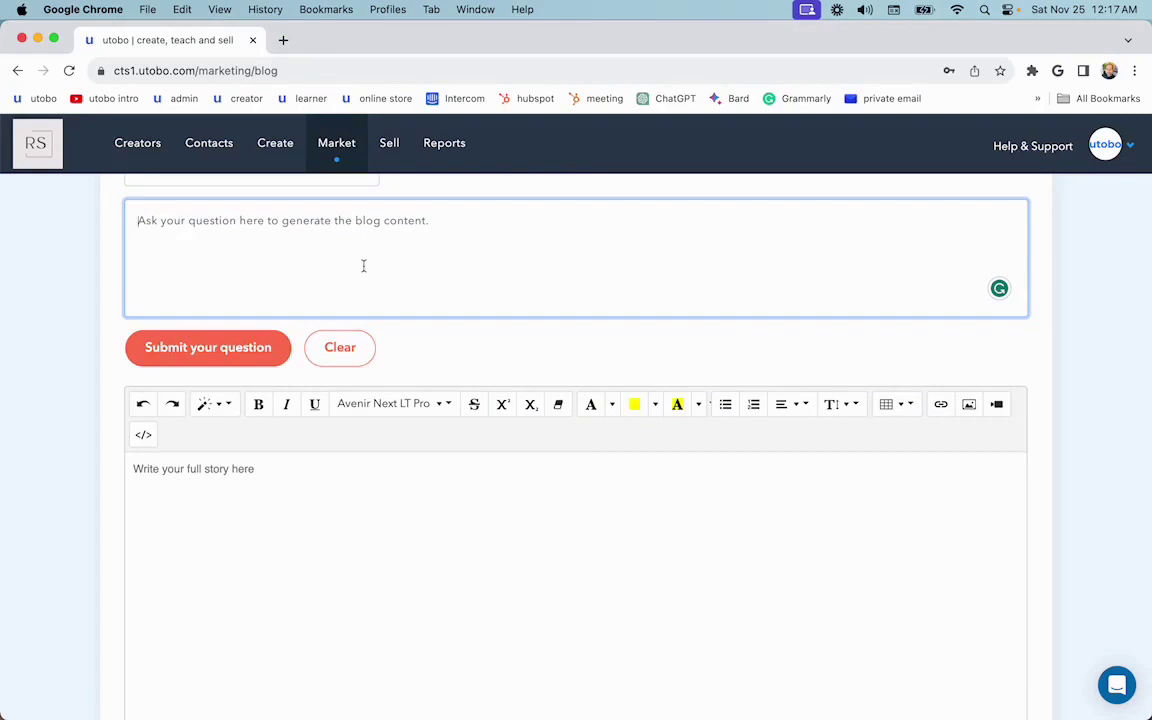
pyautogui.write('Start')
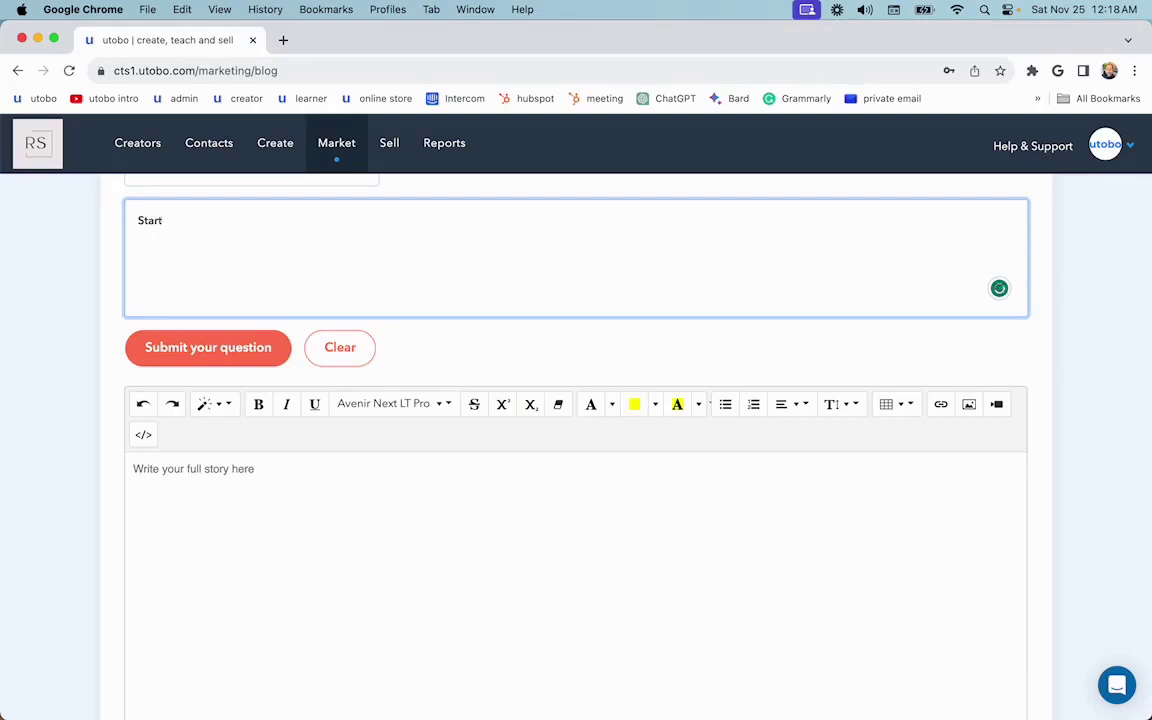
pyautogui.press('BackSpace')
pyautogui.press('BackSpace')
pyautogui.press('BackSpace')
pyautogui.write('Top 10 marketing tips for s')
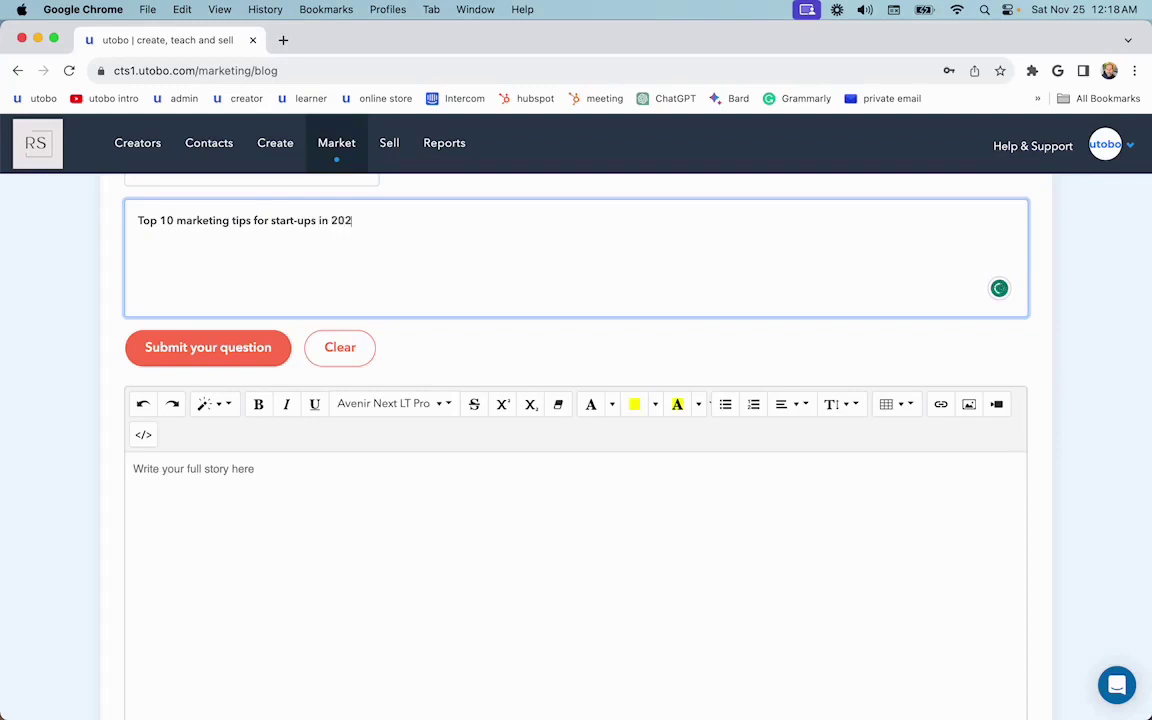
pyautogui.write('3')
pyautogui.click(249, 345)
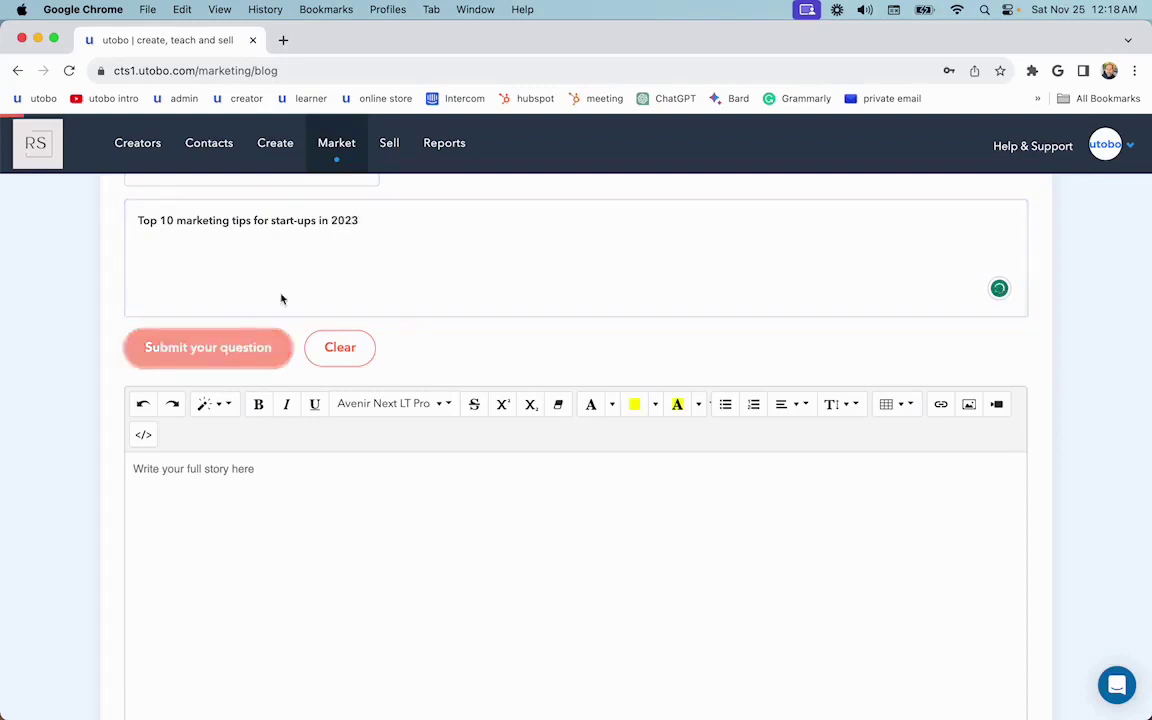
# - Reuse the question as the post title 'Top 10 marketing tips for start-ups in 2023'
pyautogui.tripleClick(335, 224)
pyautogui.hotkey('ctrl', 'c')
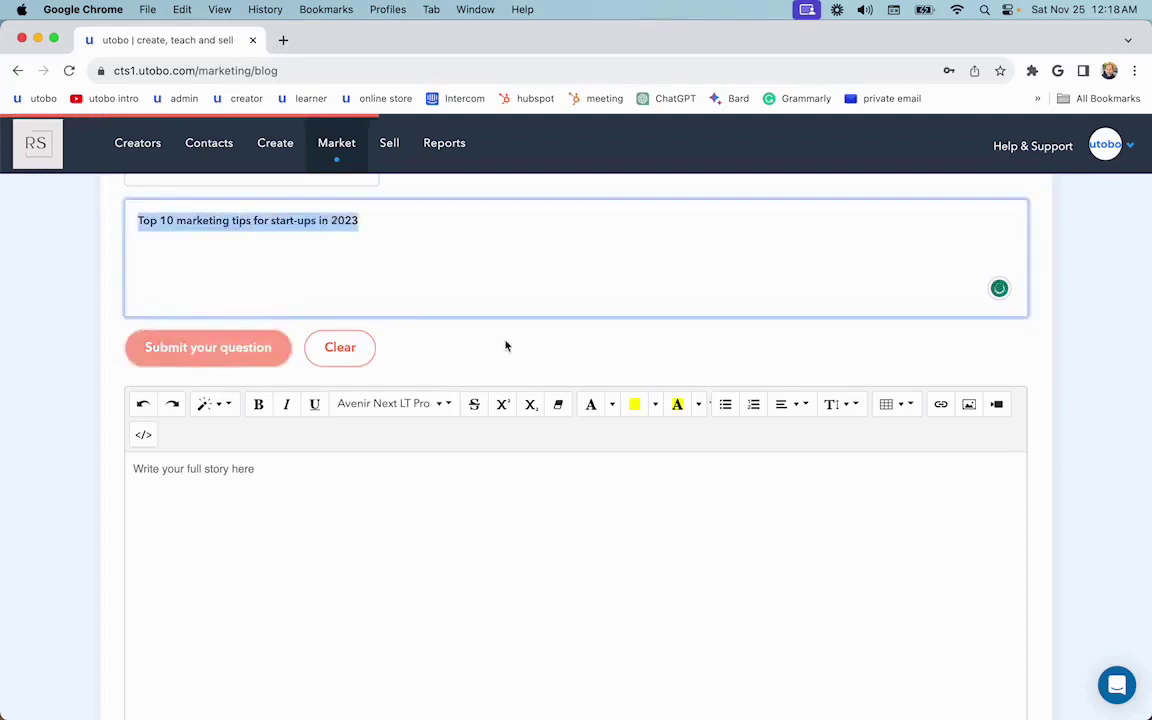
pyautogui.scroll(3, 505, 346)
pyautogui.scroll(2, 505, 345)
pyautogui.scroll(4, 505, 340)
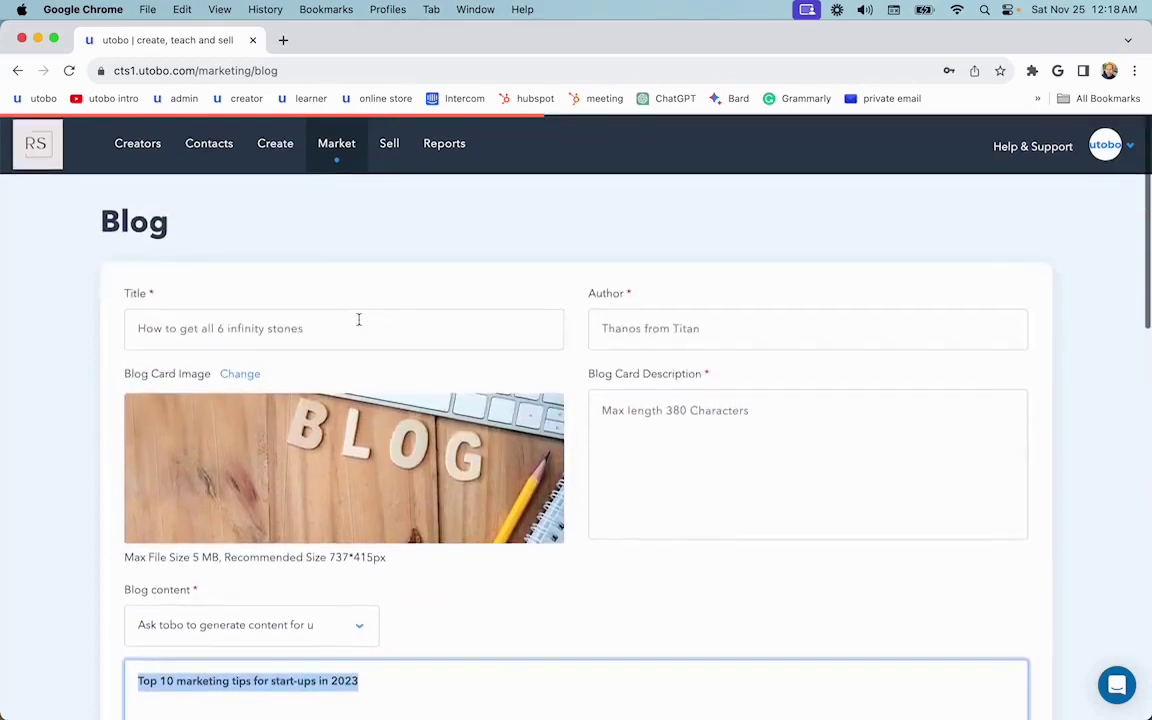
pyautogui.click(358, 319)
pyautogui.hotkey('ctrl', 'v')
pyautogui.click(686, 306)
pyautogui.scroll(-5, 740, 400)
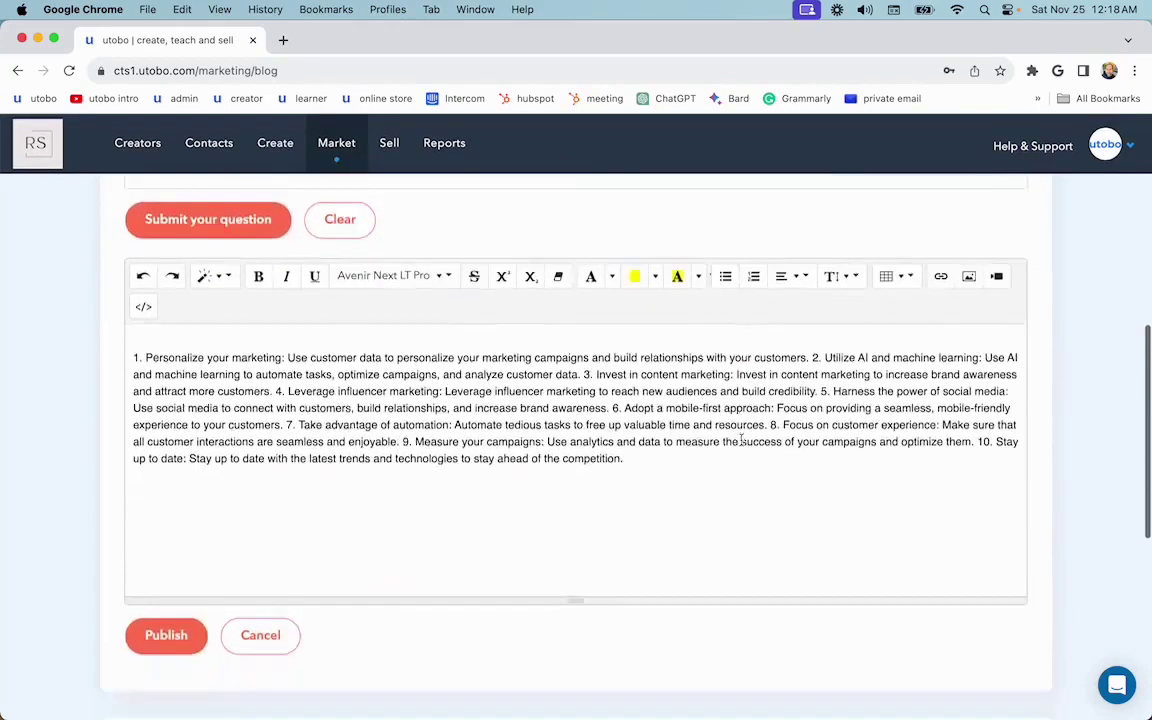
pyautogui.scroll(-2, 741, 441)
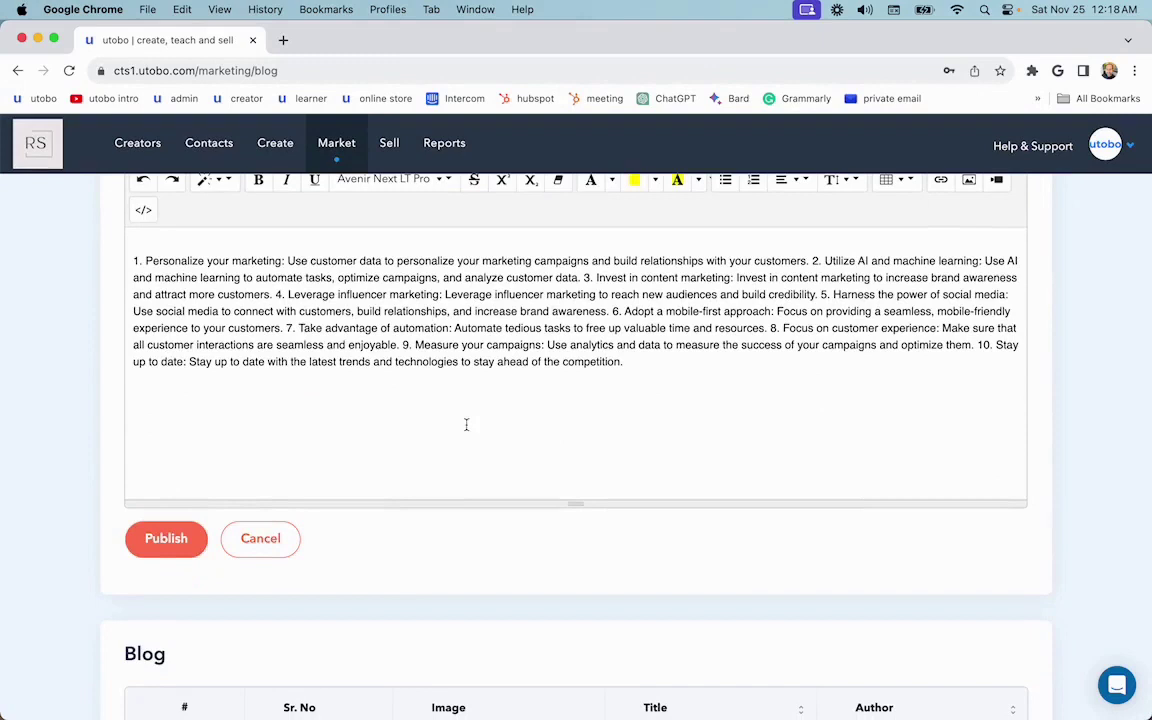
# - Publish the post and check it in the Blog table, now seven posts
pyautogui.click(168, 541)
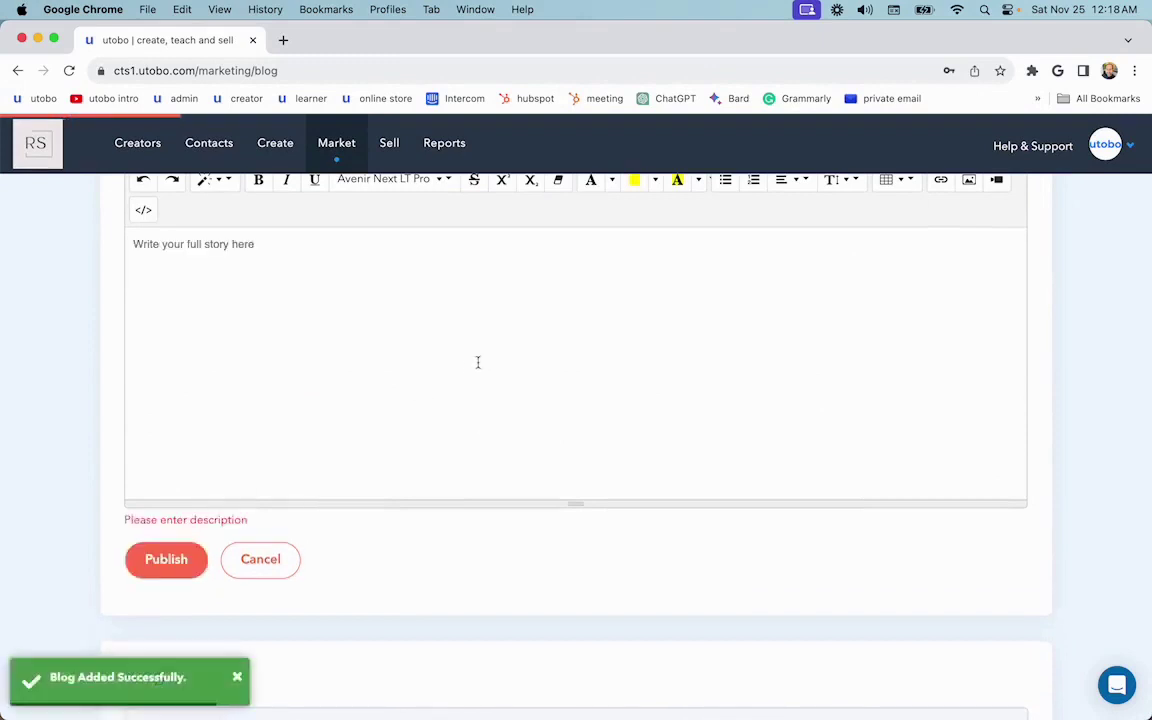
pyautogui.scroll(-3, 478, 362)
pyautogui.scroll(-4, 478, 368)
pyautogui.scroll(-2, 630, 399)
pyautogui.scroll(-1, 630, 402)
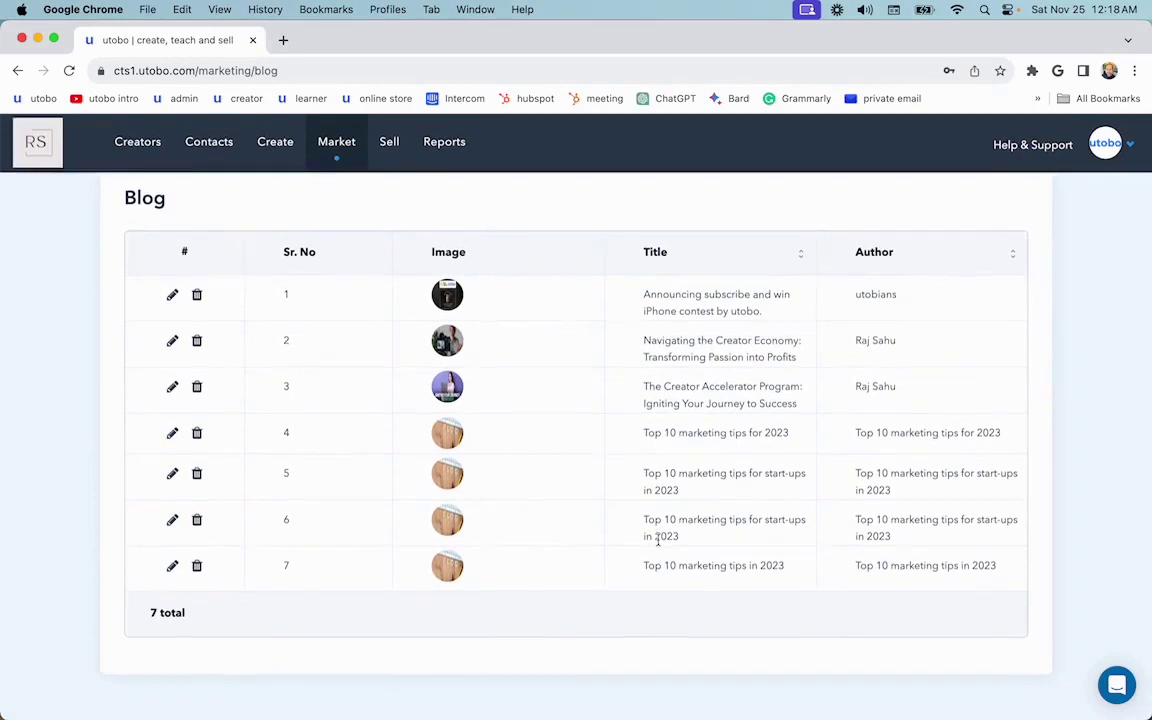
pyautogui.scroll(3, 681, 560)
pyautogui.scroll(5, 600, 420)
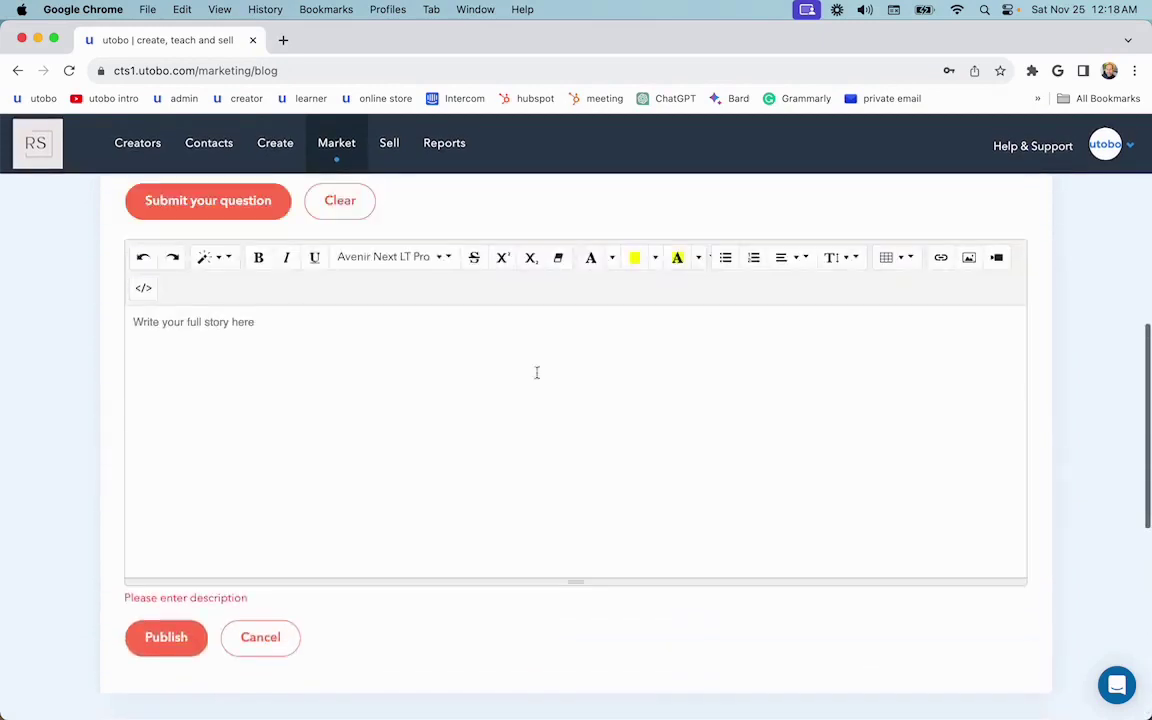
# - View the new post on the public online store's Blog page, then return to the dashboard tab
pyautogui.click(332, 144)
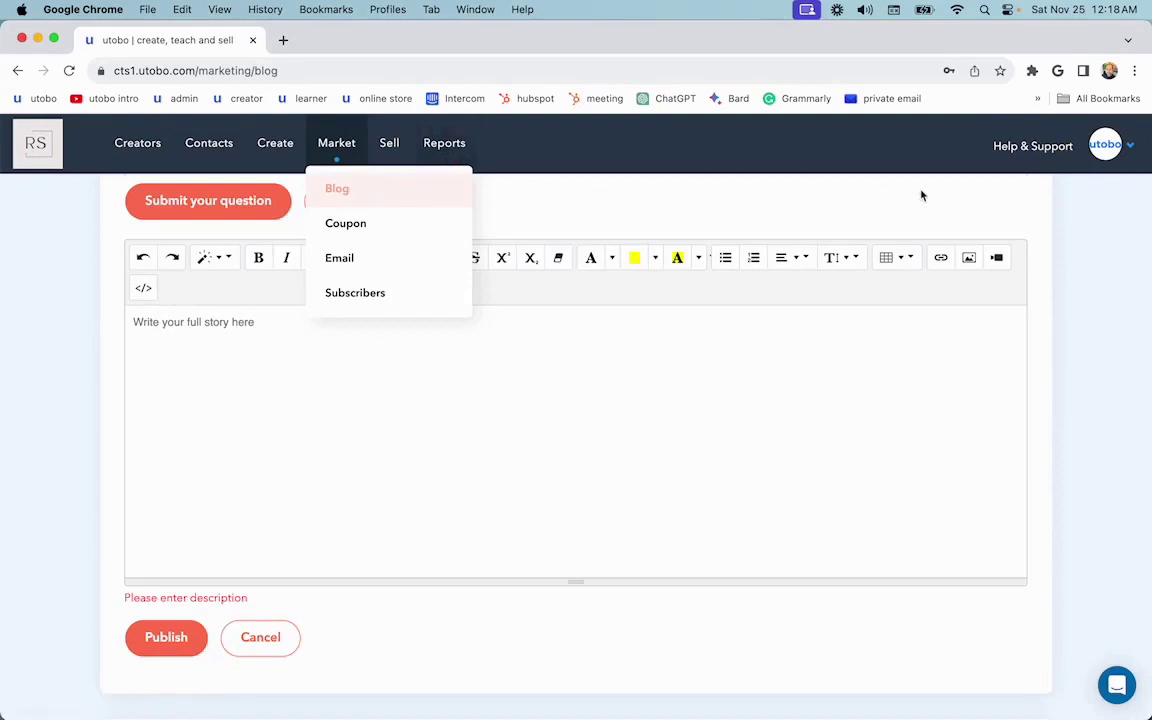
pyautogui.click(1107, 145)
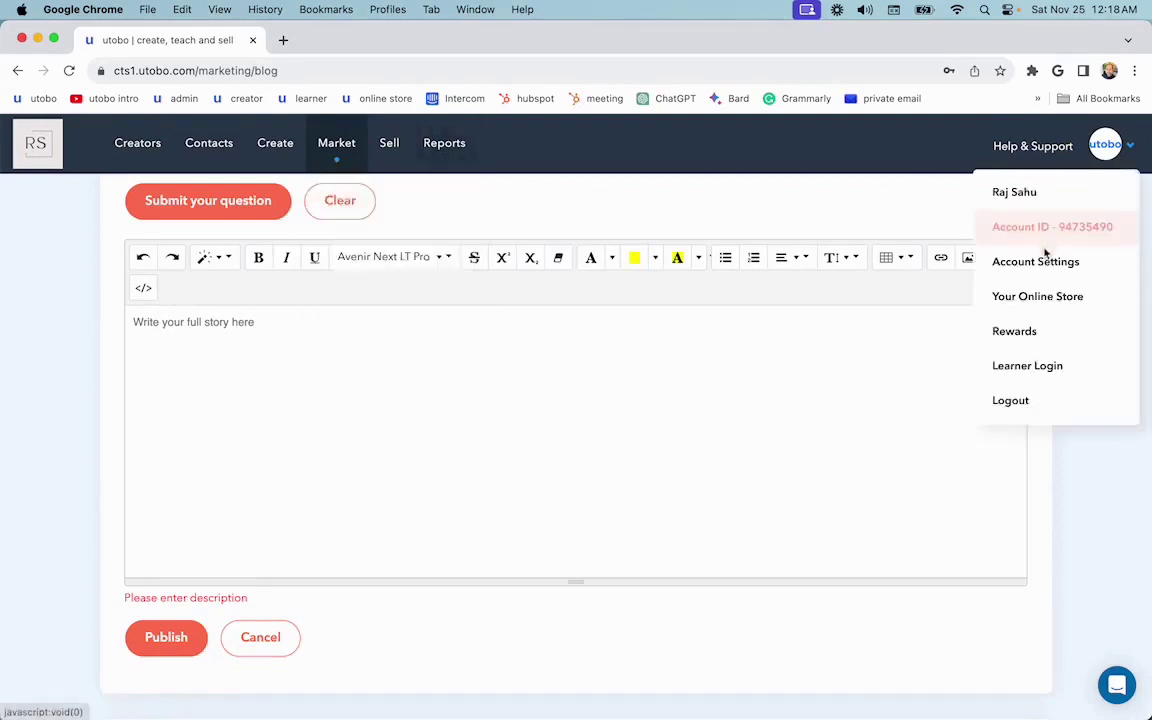
pyautogui.click(1041, 298)
pyautogui.scroll(-1, 373, 293)
pyautogui.click(280, 143)
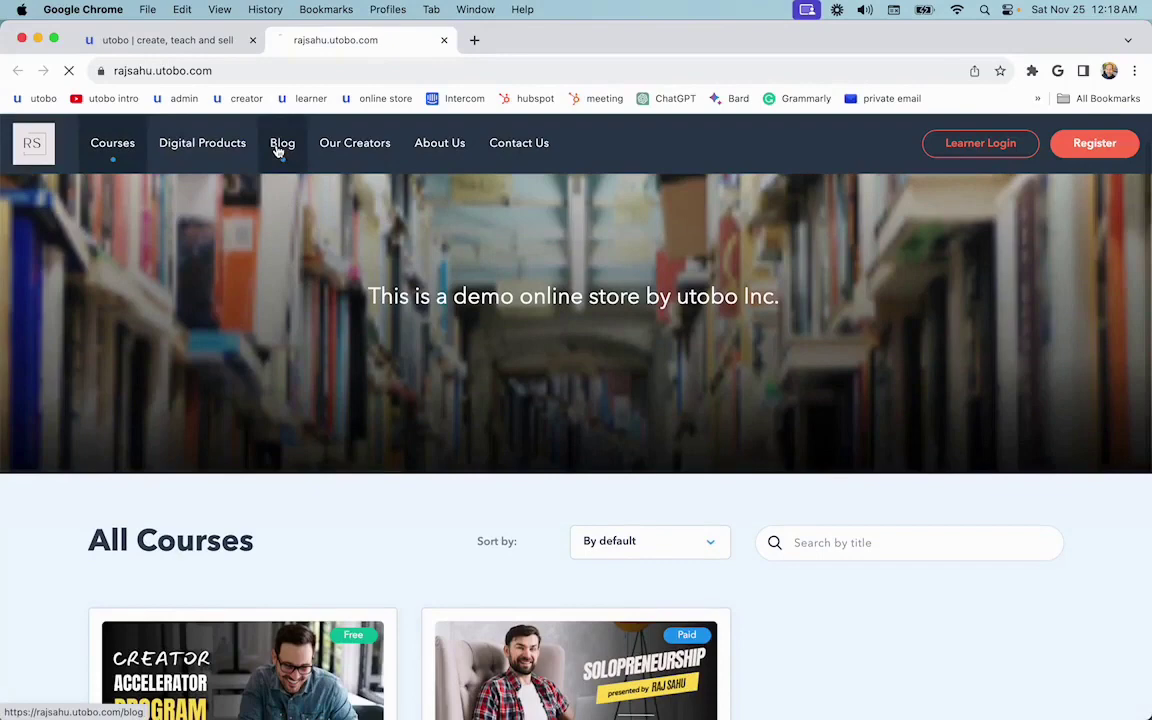
pyautogui.scroll(-3, 355, 310)
pyautogui.scroll(-5, 360, 324)
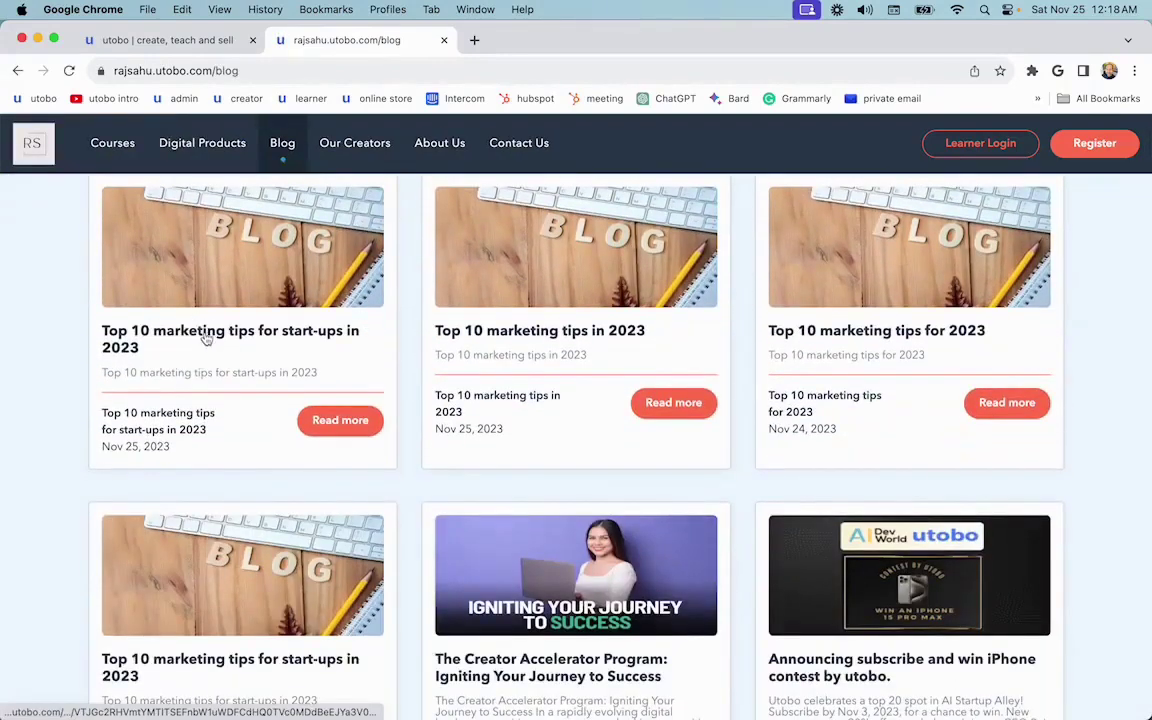
pyautogui.click(303, 70)
# - Close the store tab and browse the six existing coupons, including BF100, Creator30 and Early50
pyautogui.press('super+w')
pyautogui.click(368, 226)
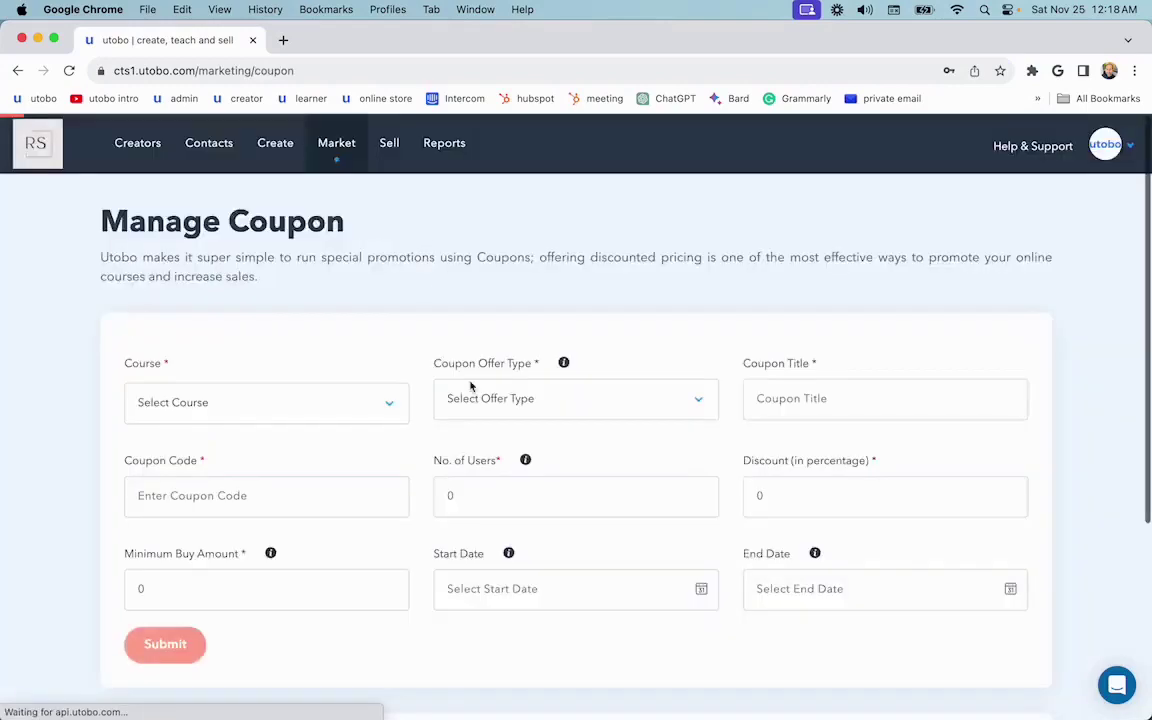
pyautogui.scroll(-8, 471, 386)
pyautogui.scroll(-2, 471, 386)
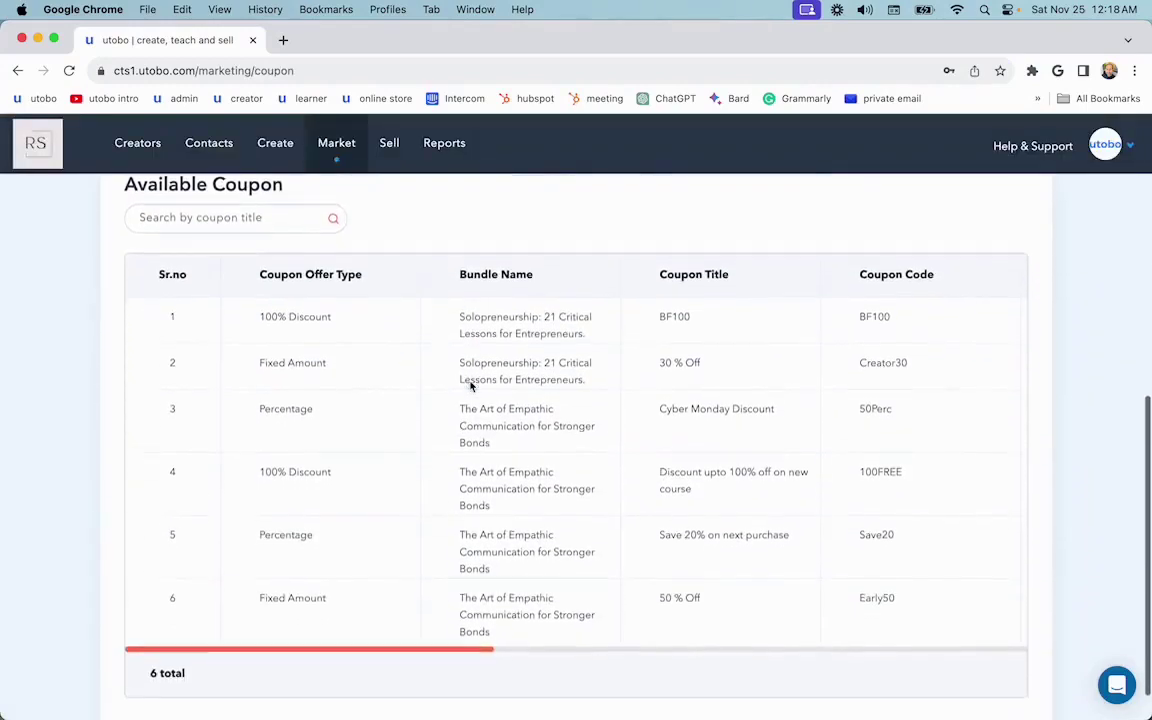
pyautogui.scroll(3, 540, 468)
pyautogui.hscroll(2, 559, 513)
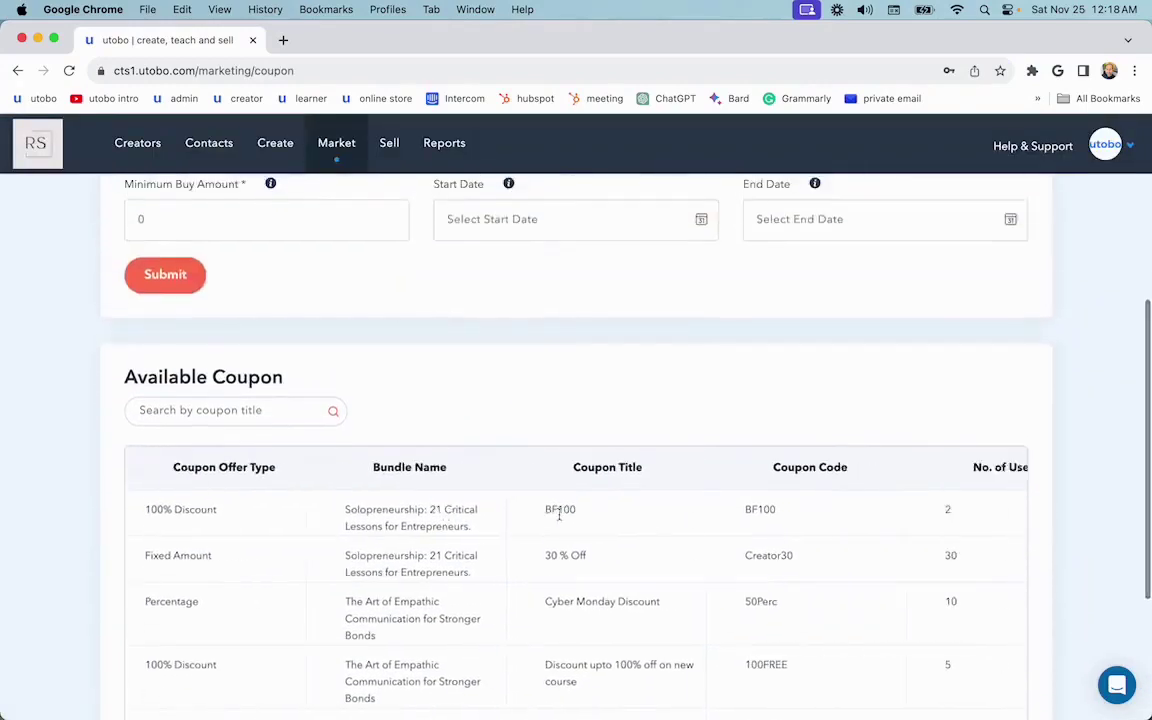
pyautogui.hscroll(3, 559, 513)
pyautogui.scroll(3, 558, 514)
pyautogui.scroll(1, 558, 514)
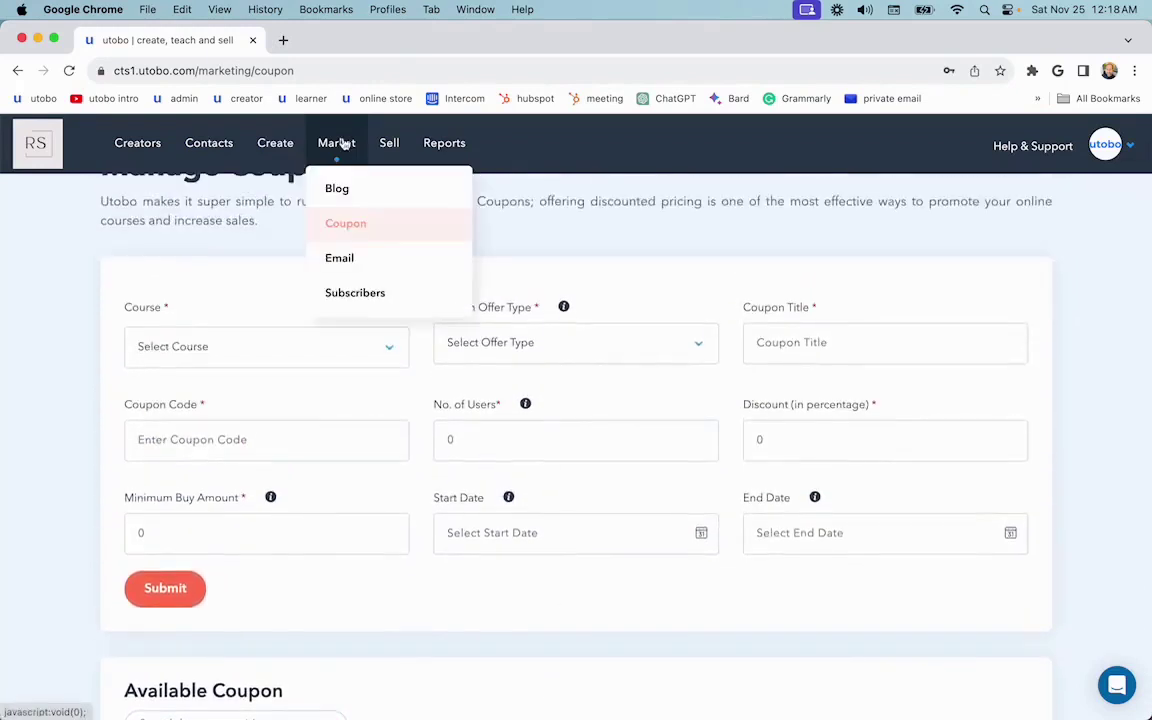
# - Open the draft Early Bird Discount campaign for editing at its Design step
pyautogui.click(352, 260)
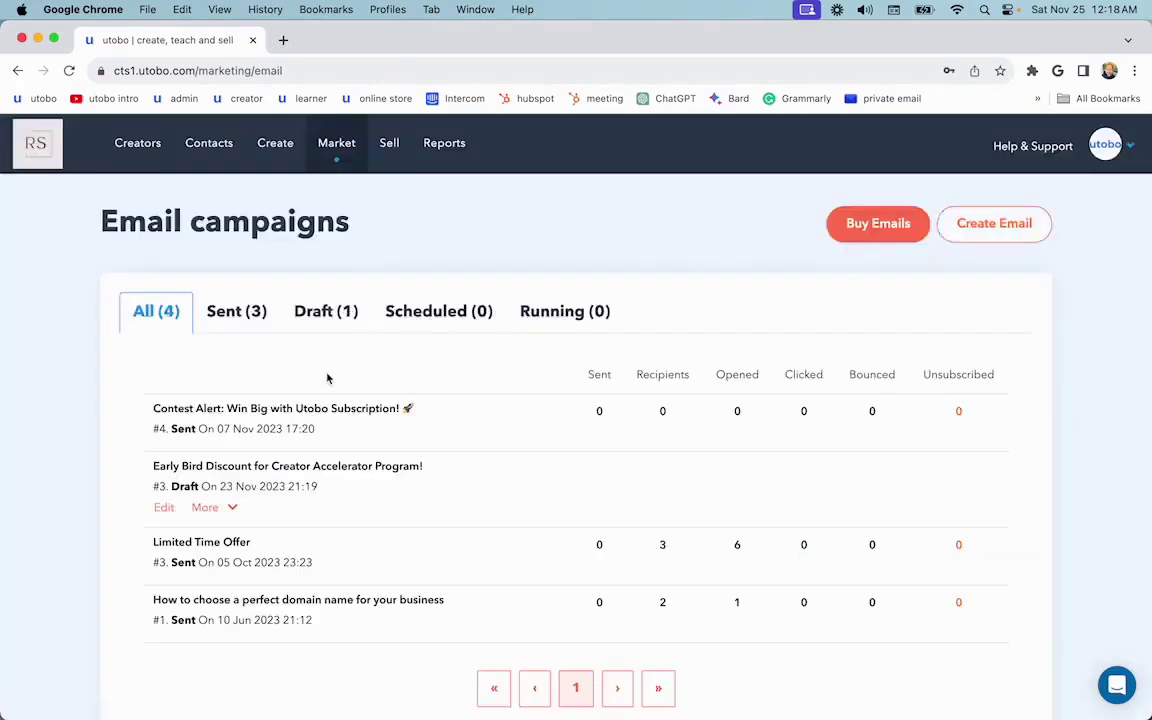
pyautogui.scroll(-1, 228, 391)
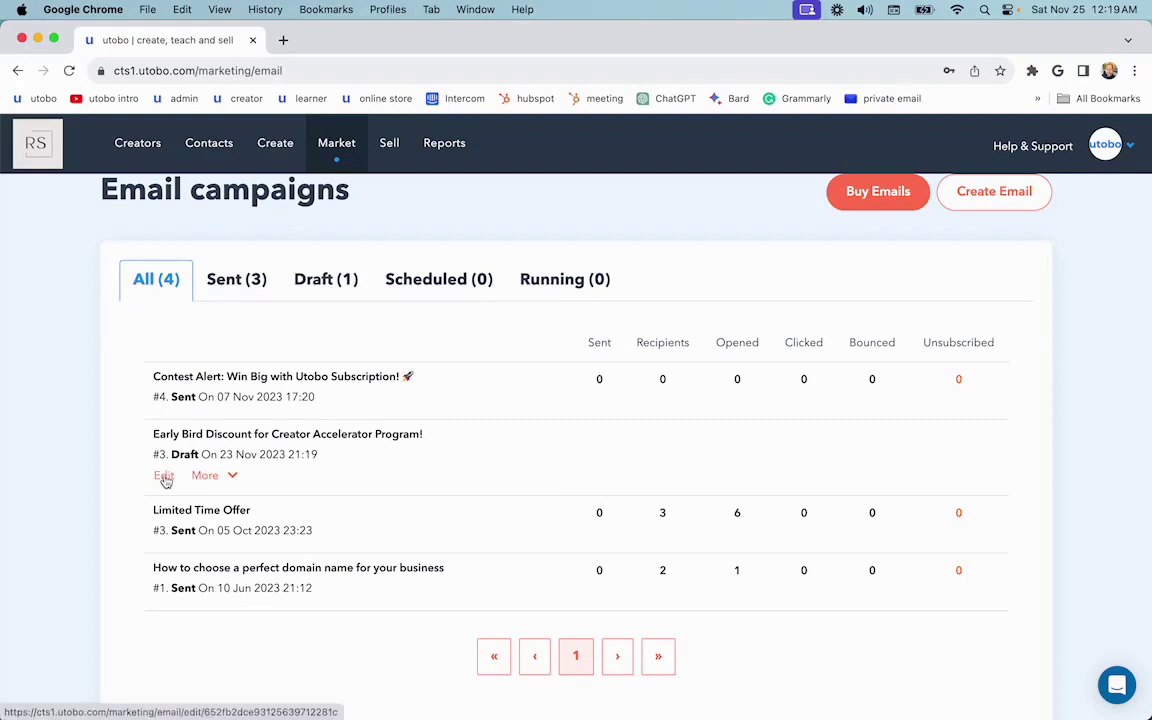
pyautogui.click(165, 480)
pyautogui.scroll(-1, 340, 442)
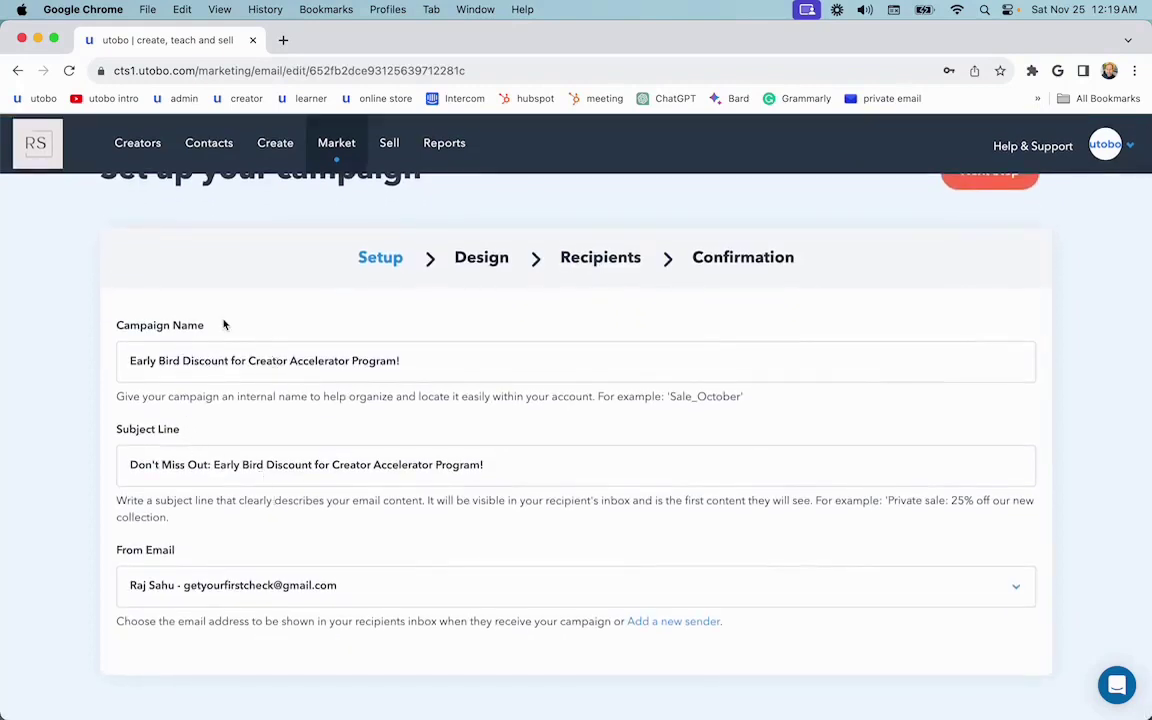
pyautogui.click(481, 262)
# - Replace the cartoon image with an empty image block above Hello, world!
pyautogui.scroll(-3, 488, 419)
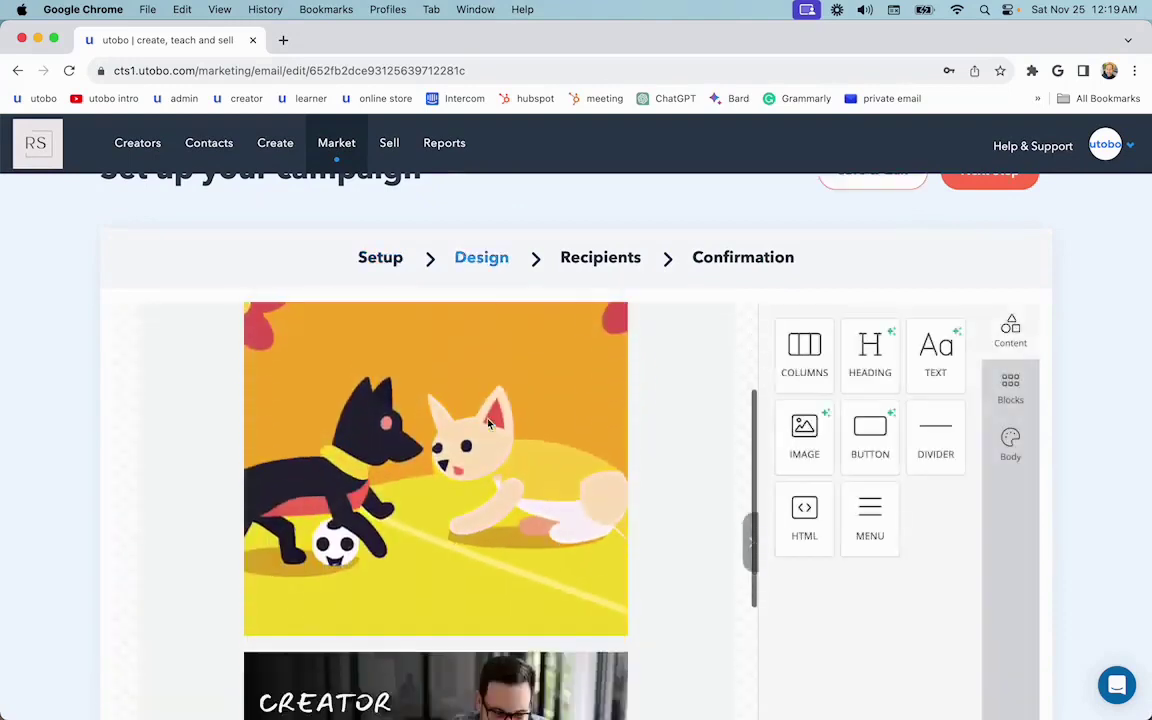
pyautogui.scroll(1, 497, 448)
pyautogui.click(497, 448)
pyautogui.click(964, 320)
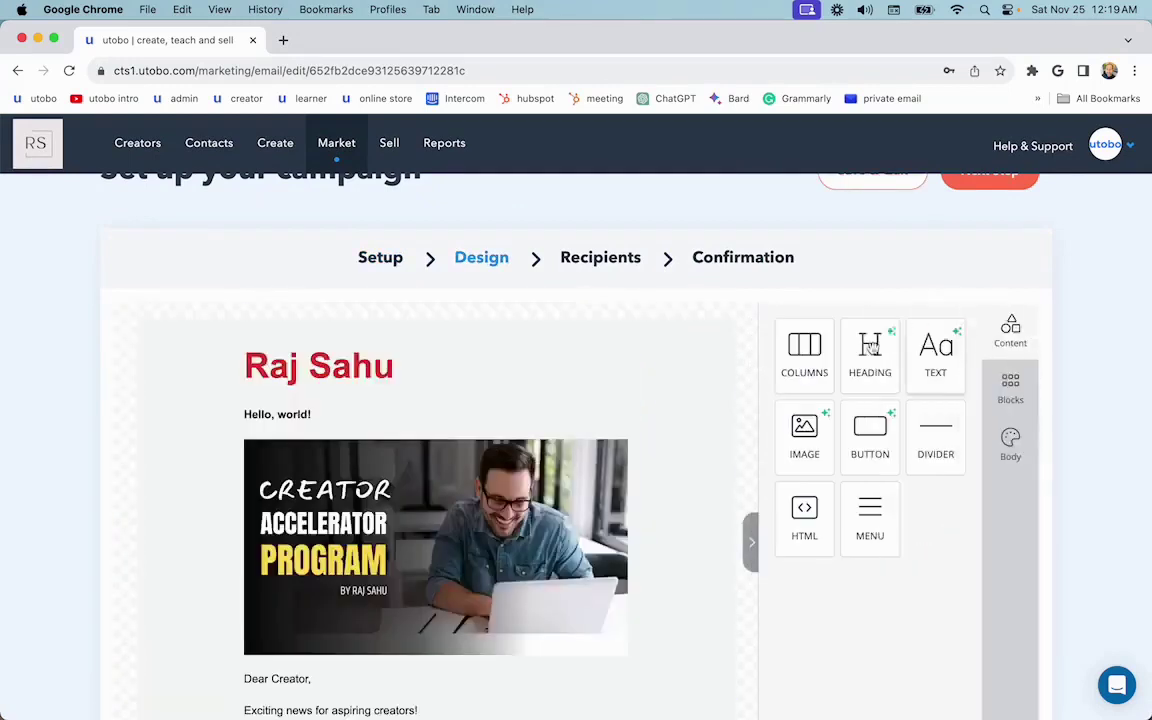
pyautogui.moveTo(926, 418); pyautogui.dragTo(625, 414)
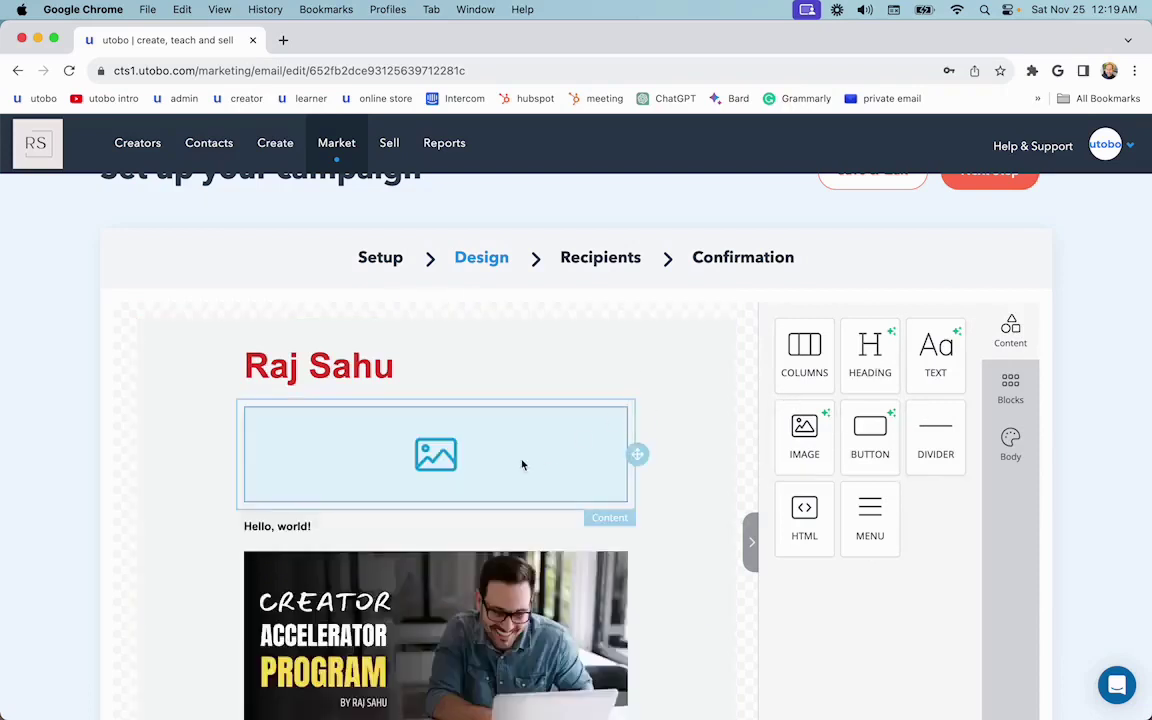
pyautogui.click(521, 464)
# - Start AI image generation and pick the red-collared dog prompt suggestion
pyautogui.click(936, 432)
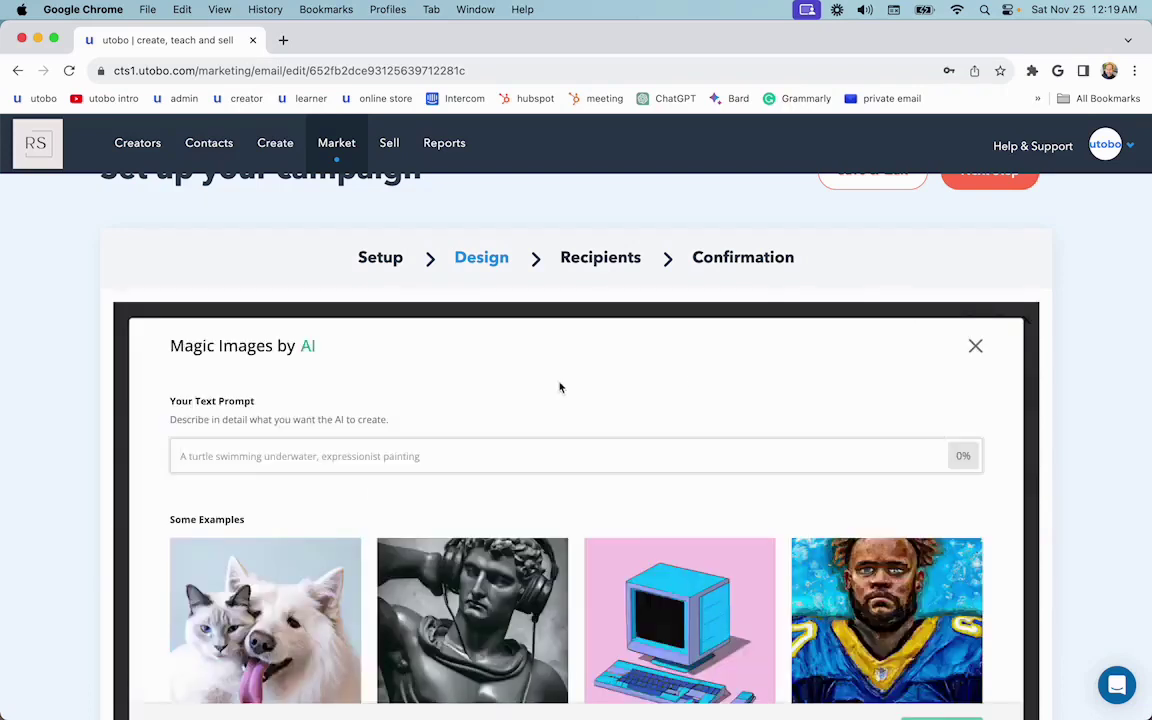
pyautogui.write('D')
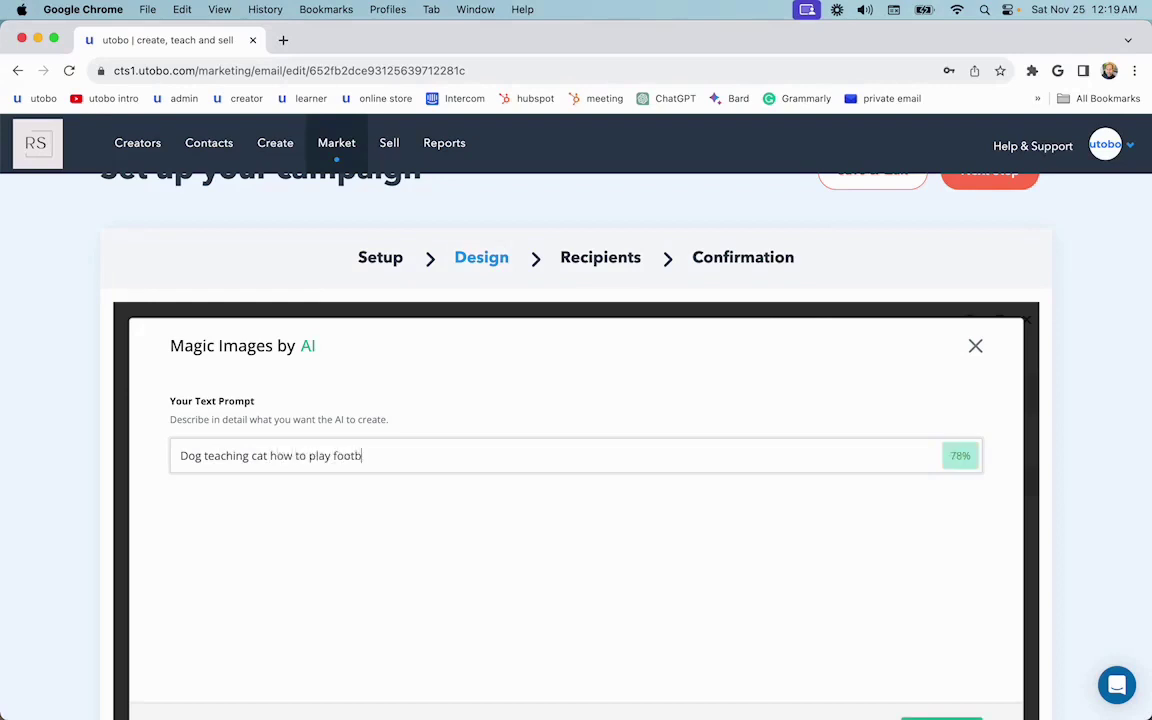
pyautogui.press('Return')
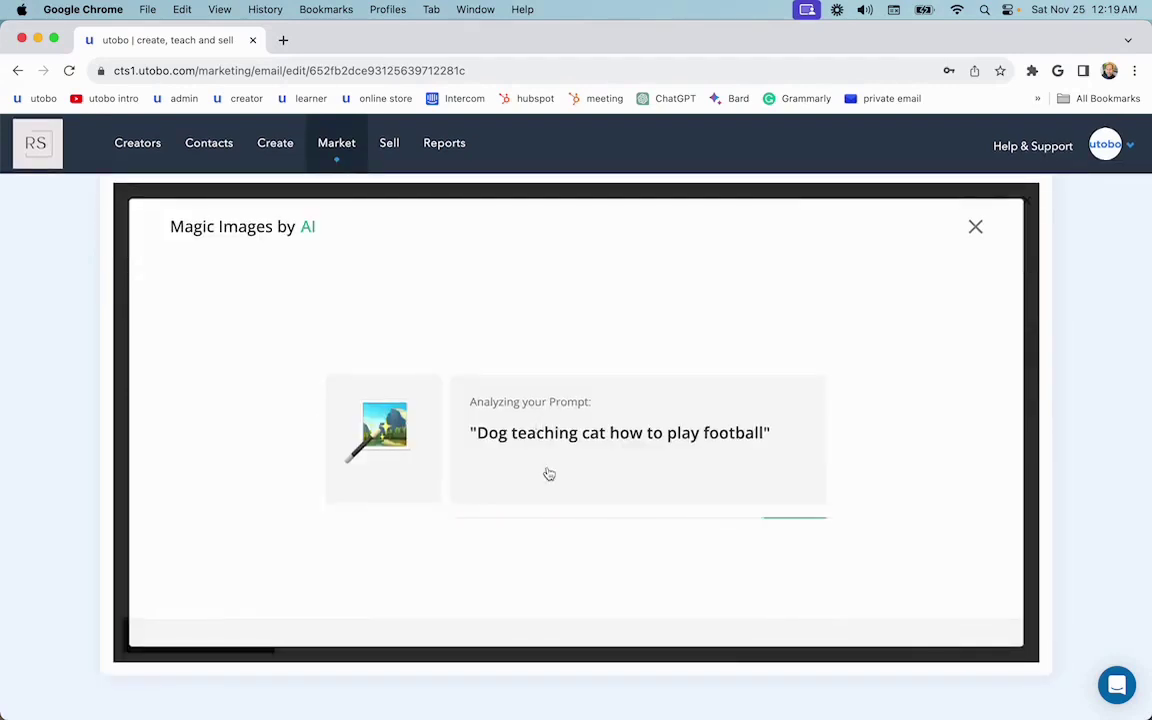
pyautogui.scroll(-1, 549, 450)
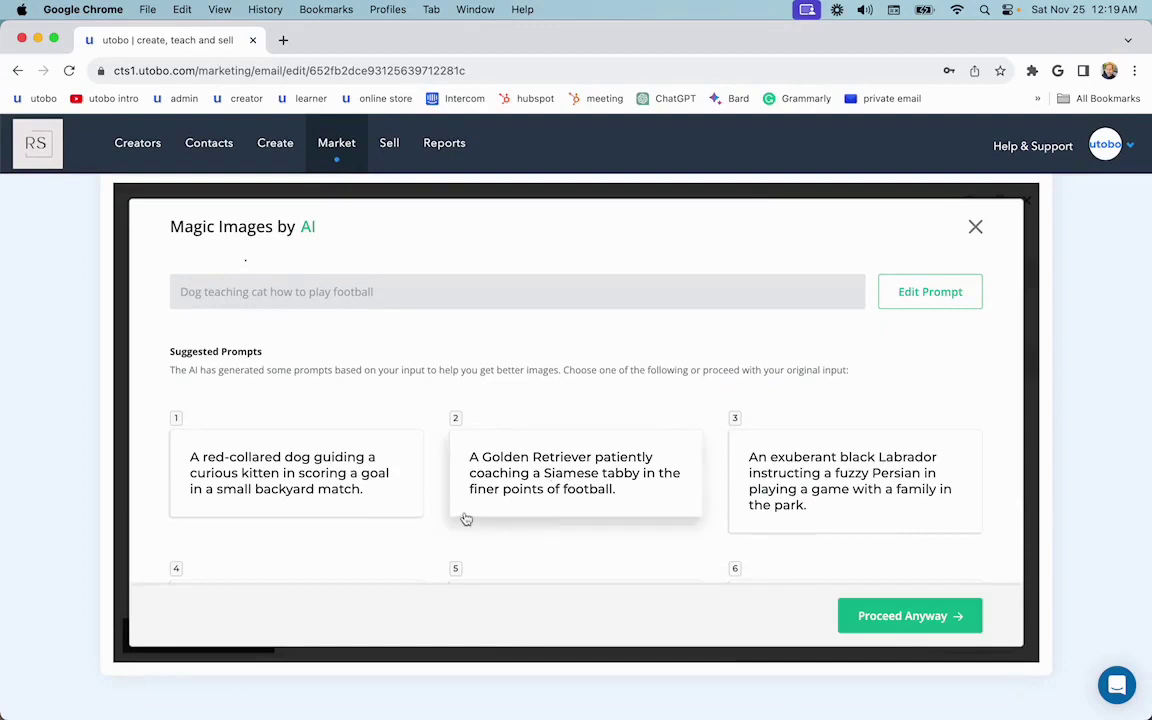
pyautogui.click(316, 481)
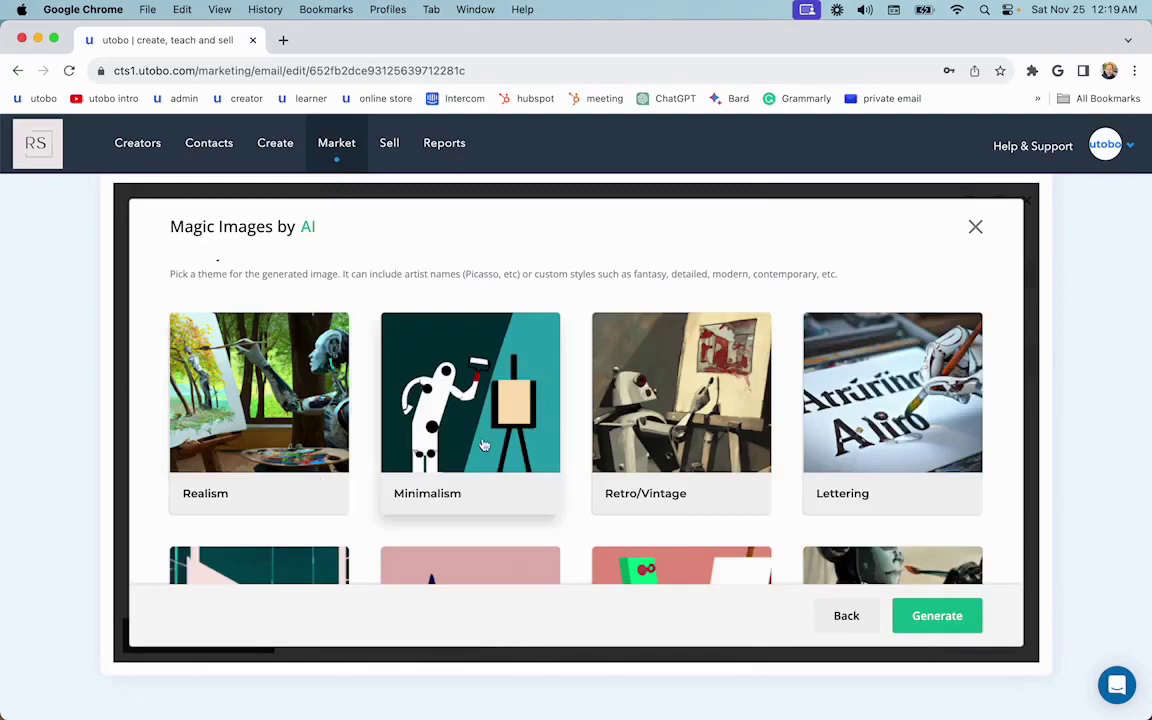
pyautogui.scroll(-3, 483, 444)
pyautogui.scroll(-3, 519, 415)
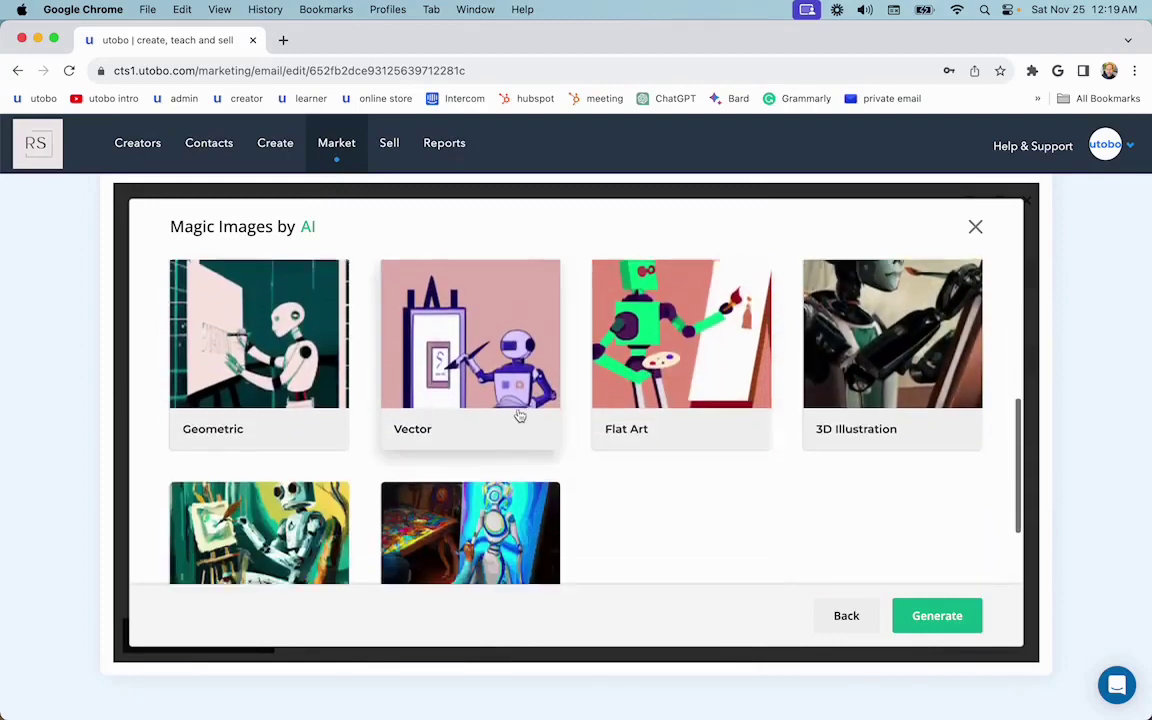
pyautogui.scroll(5, 480, 410)
pyautogui.scroll(-3, 470, 460)
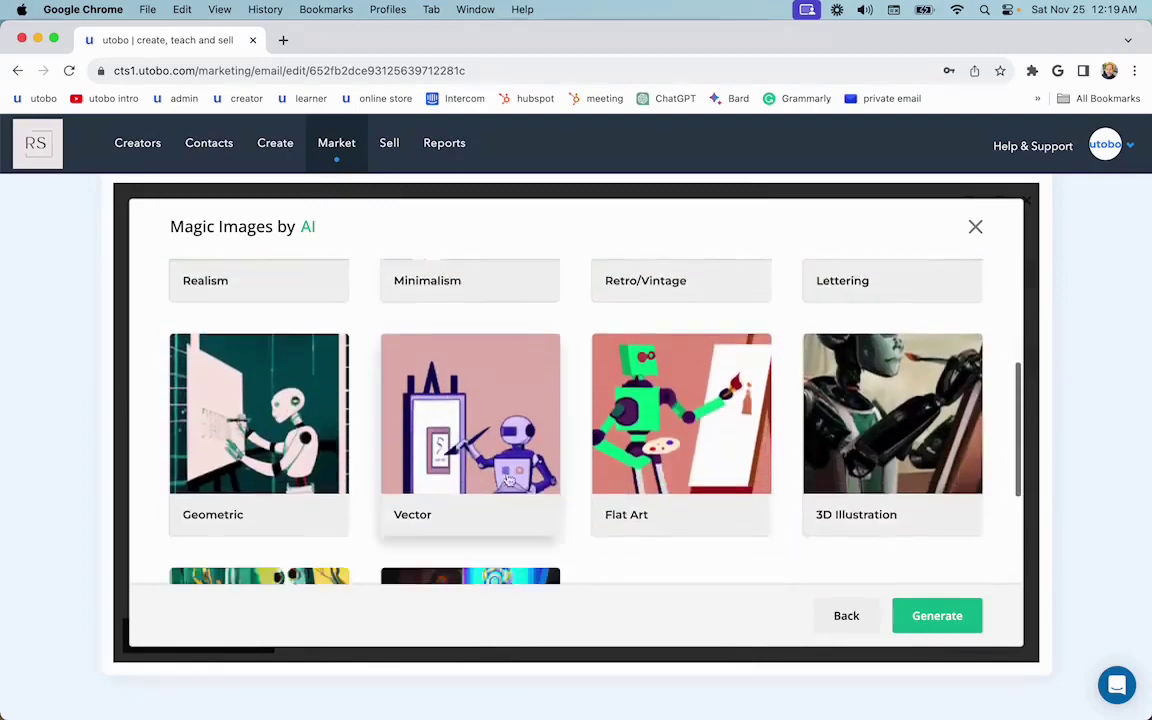
# - Generate a Flat Art dog-and-kitten football image, insert it, and advance to Recipients
pyautogui.click(612, 420)
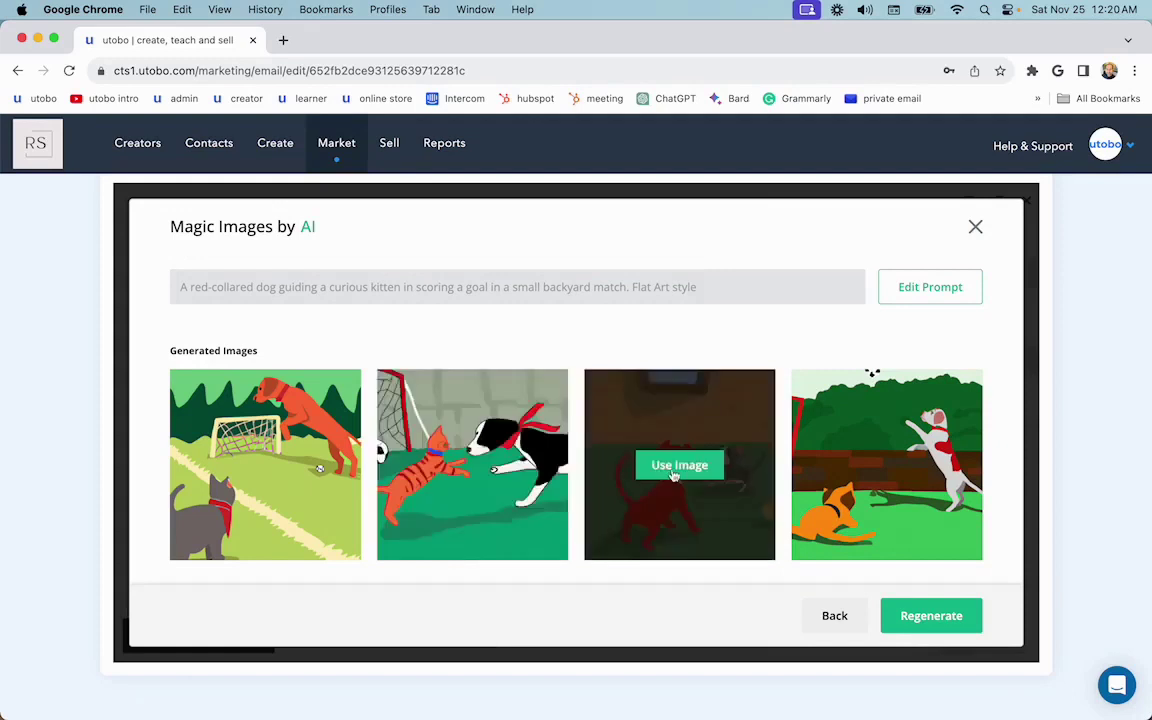
pyautogui.click(278, 461)
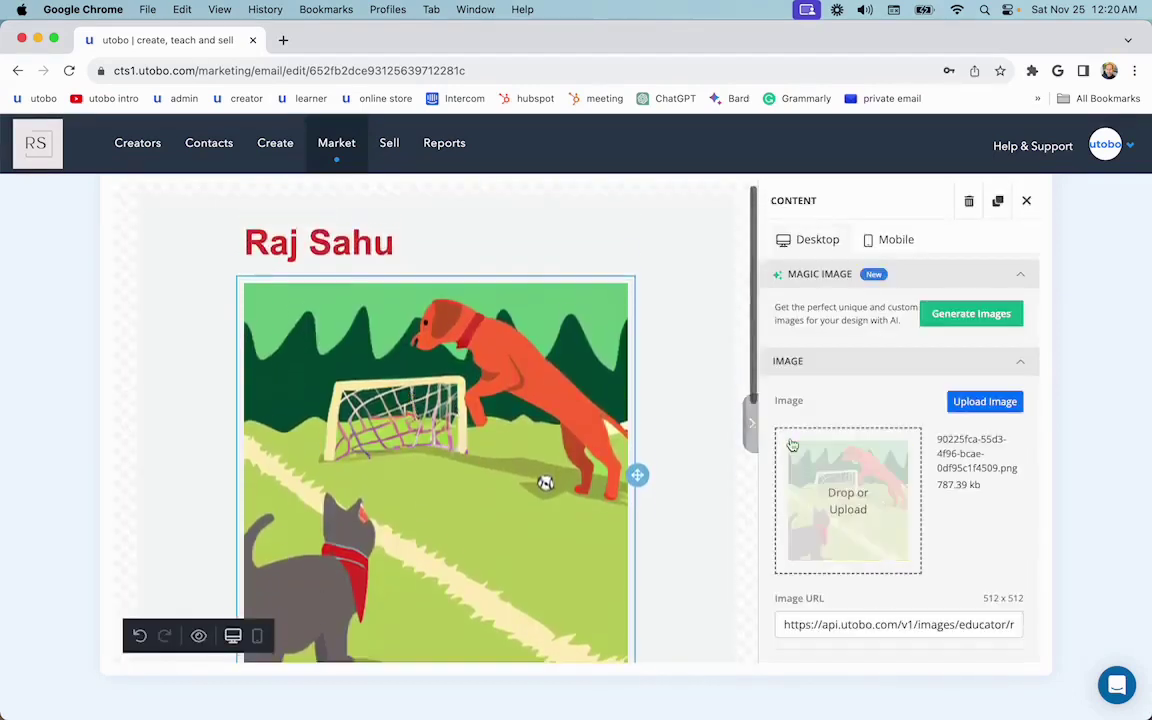
pyautogui.scroll(3, 577, 328)
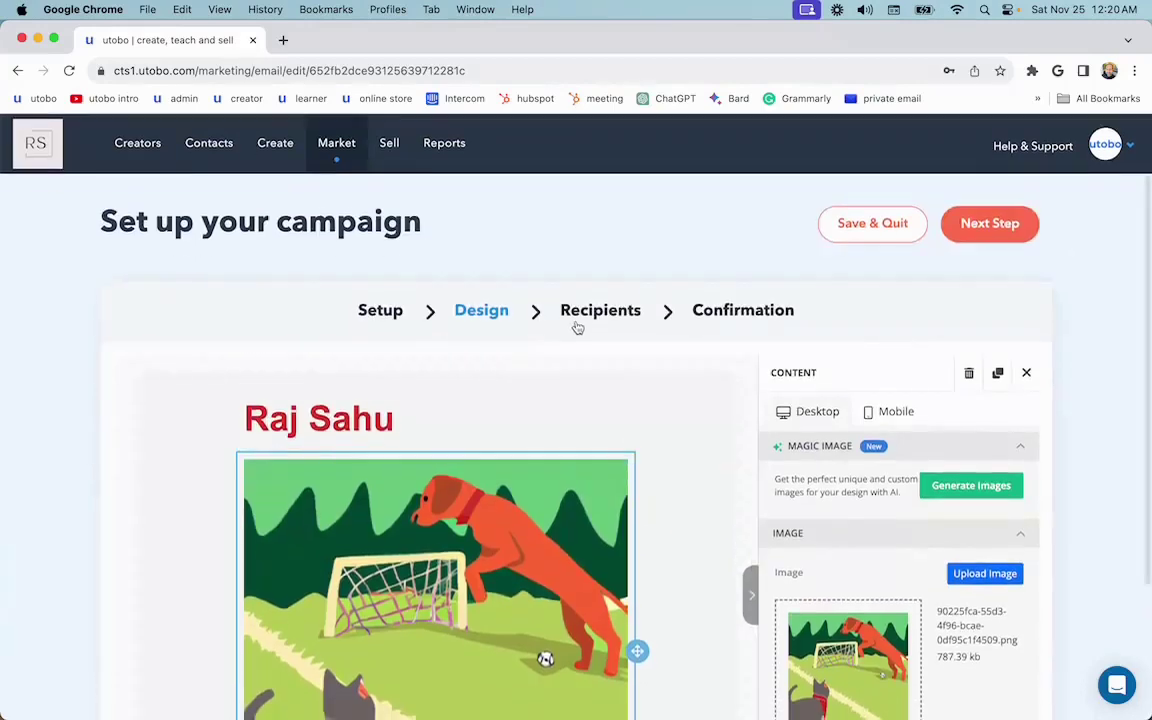
pyautogui.click(577, 328)
# - Browse the Send to recipient lists: five lists, 1,031 recipients
pyautogui.click(471, 400)
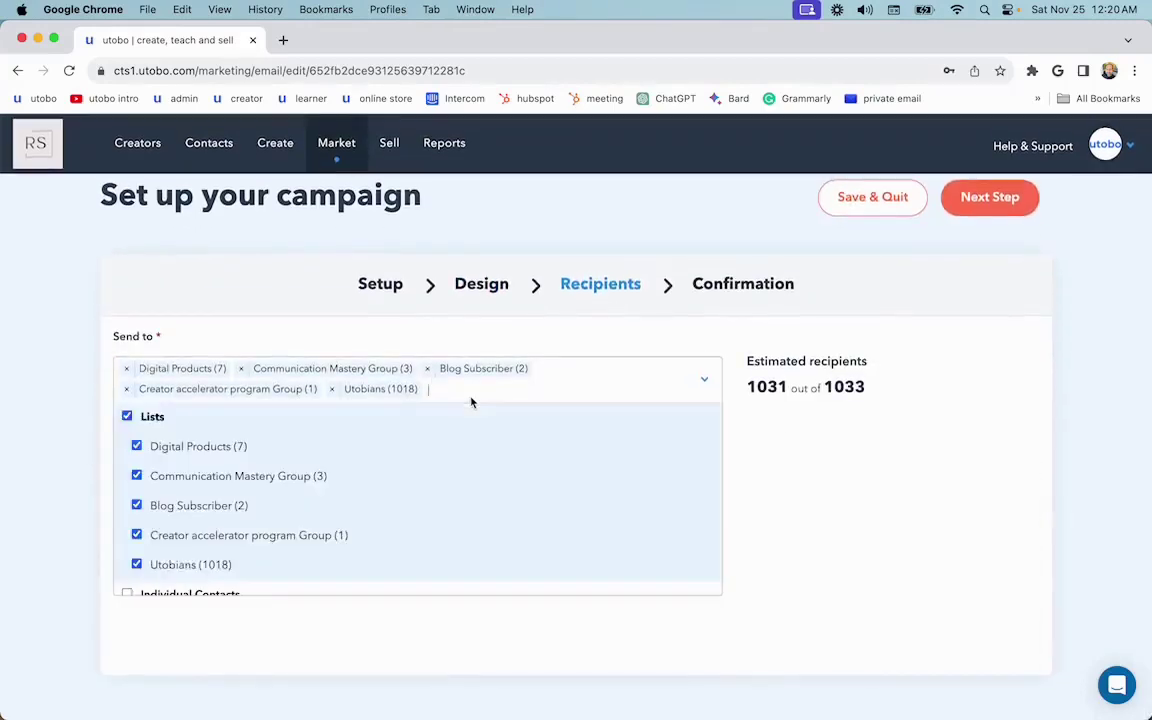
pyautogui.scroll(-2, 329, 494)
pyautogui.scroll(-1, 329, 491)
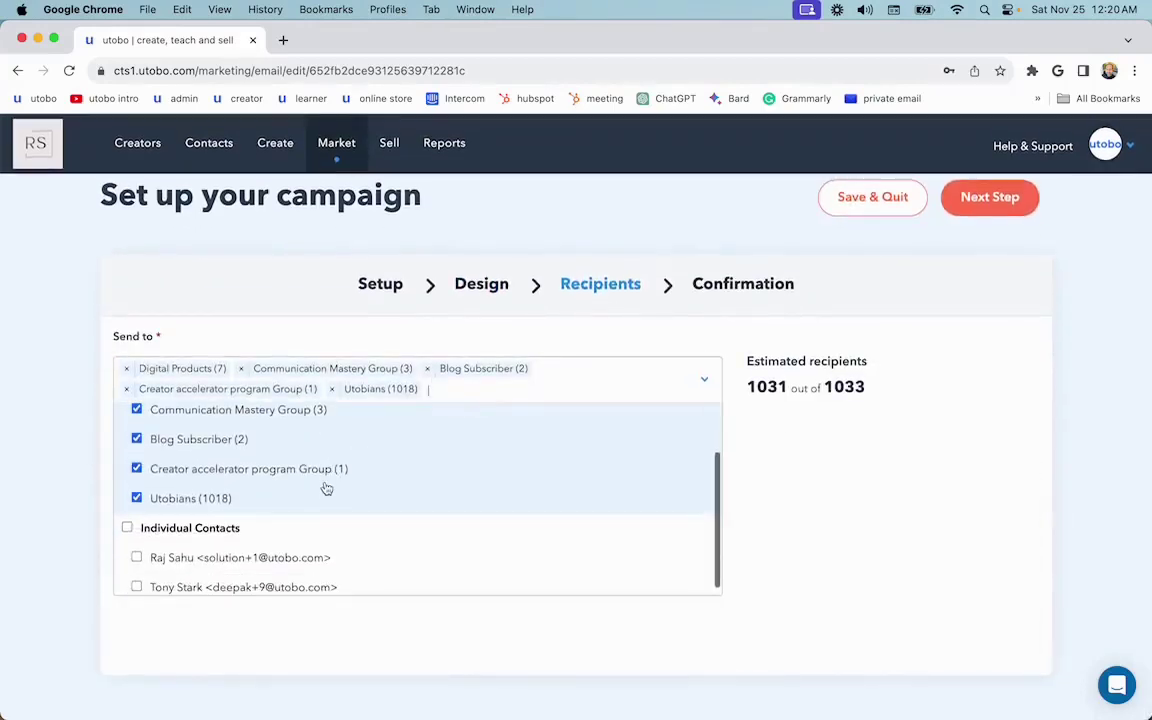
pyautogui.scroll(-1, 298, 458)
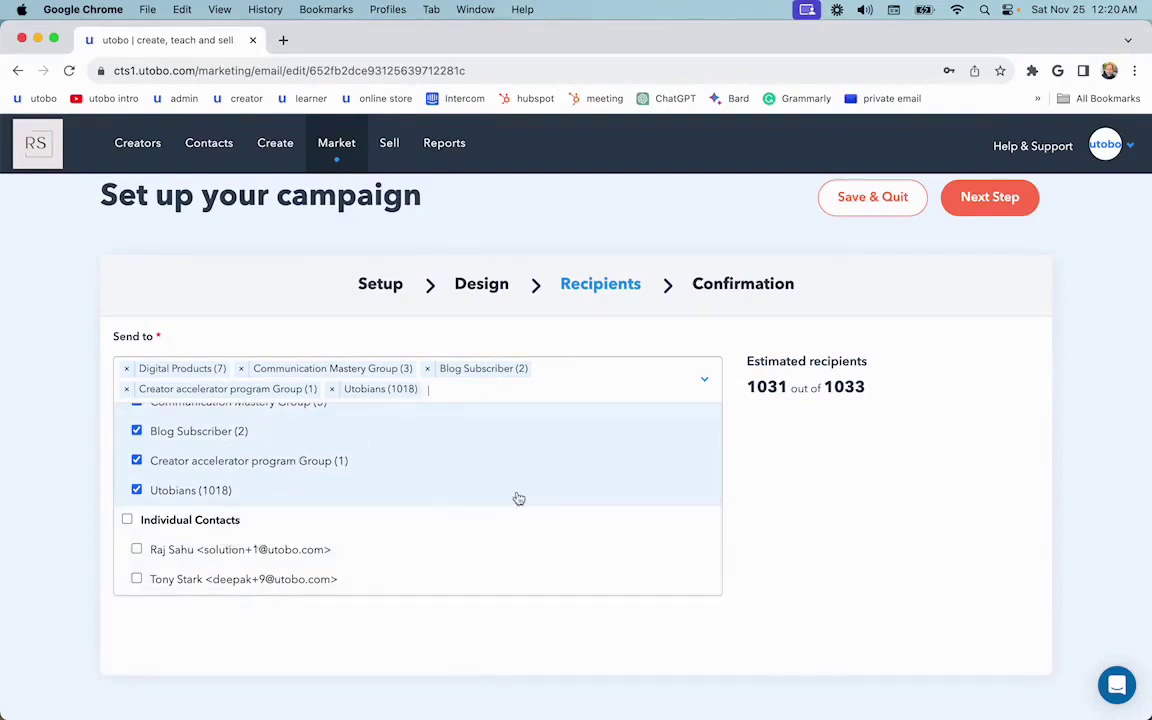
pyautogui.scroll(2, 518, 498)
pyautogui.scroll(1, 460, 280)
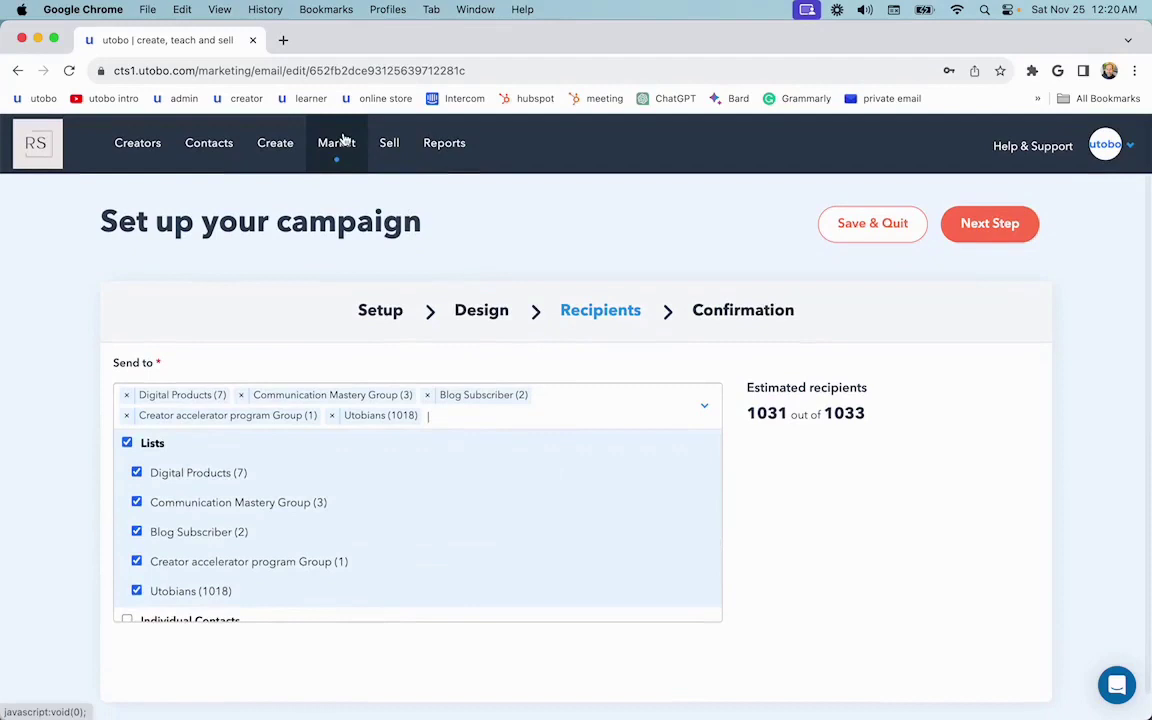
# - View the Blog subscribers, then the Digital Product Download list with seven downloads
pyautogui.click(515, 287)
pyautogui.moveTo(336, 143)
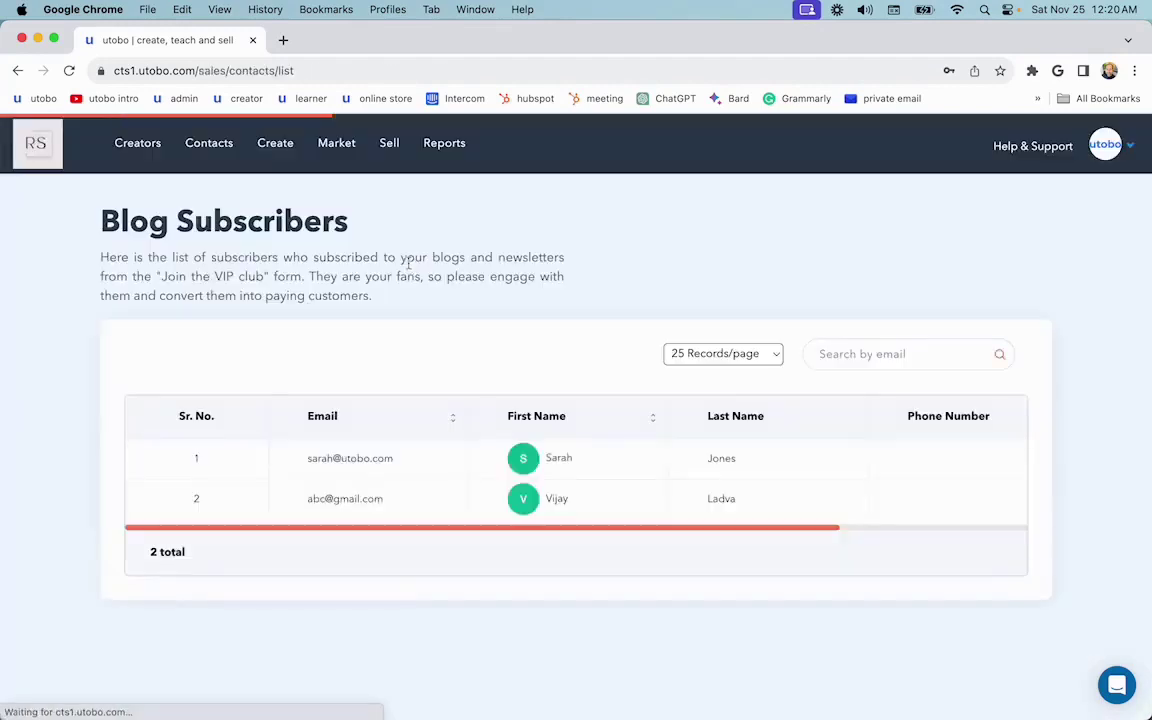
pyautogui.moveTo(355, 292)
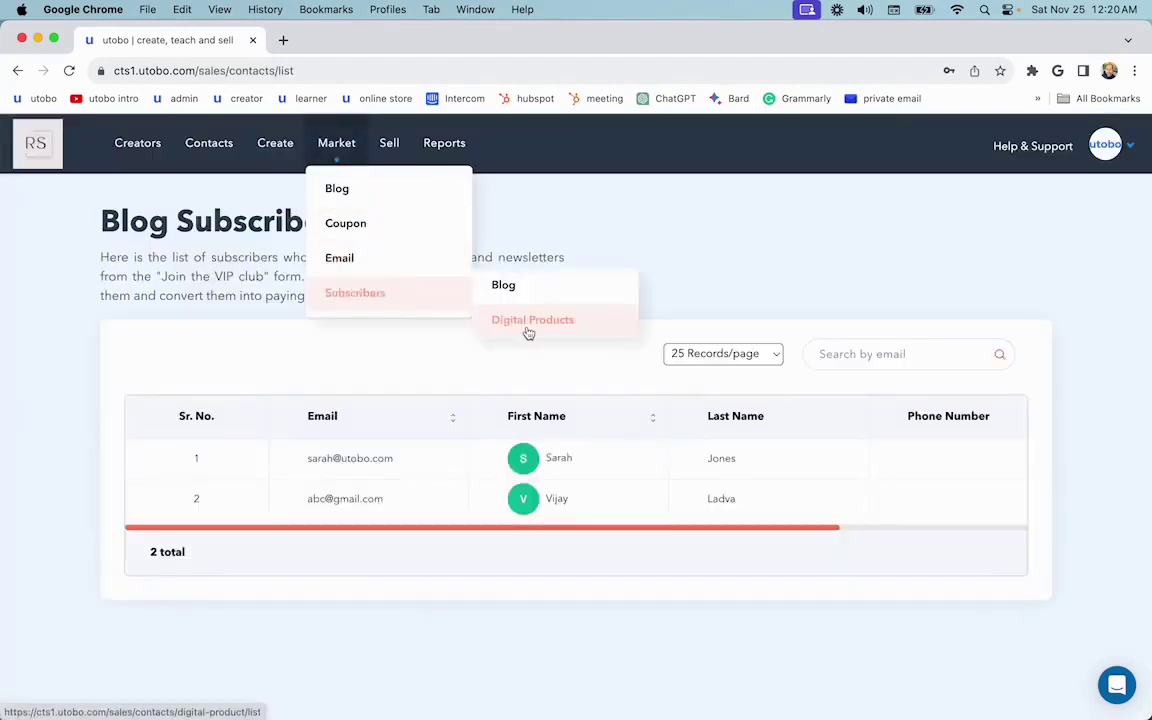
pyautogui.click(527, 325)
pyautogui.hscroll(5, 613, 467)
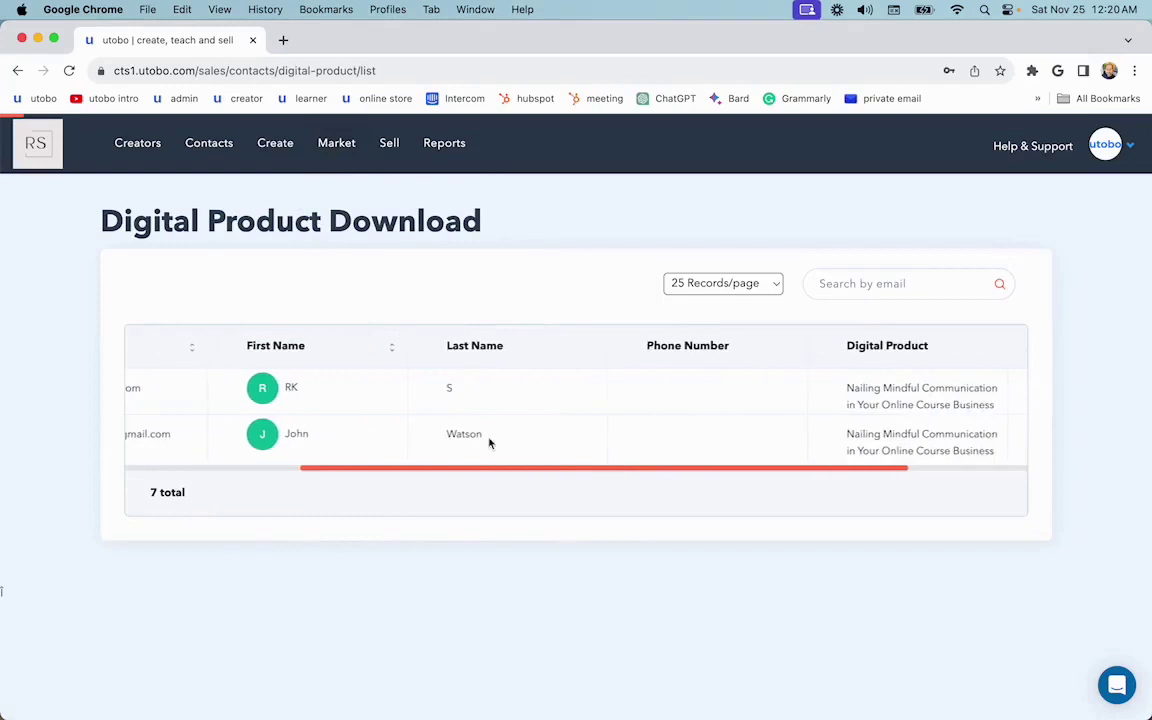
pyautogui.hscroll(-5, 489, 443)
pyautogui.hscroll(5, 371, 399)
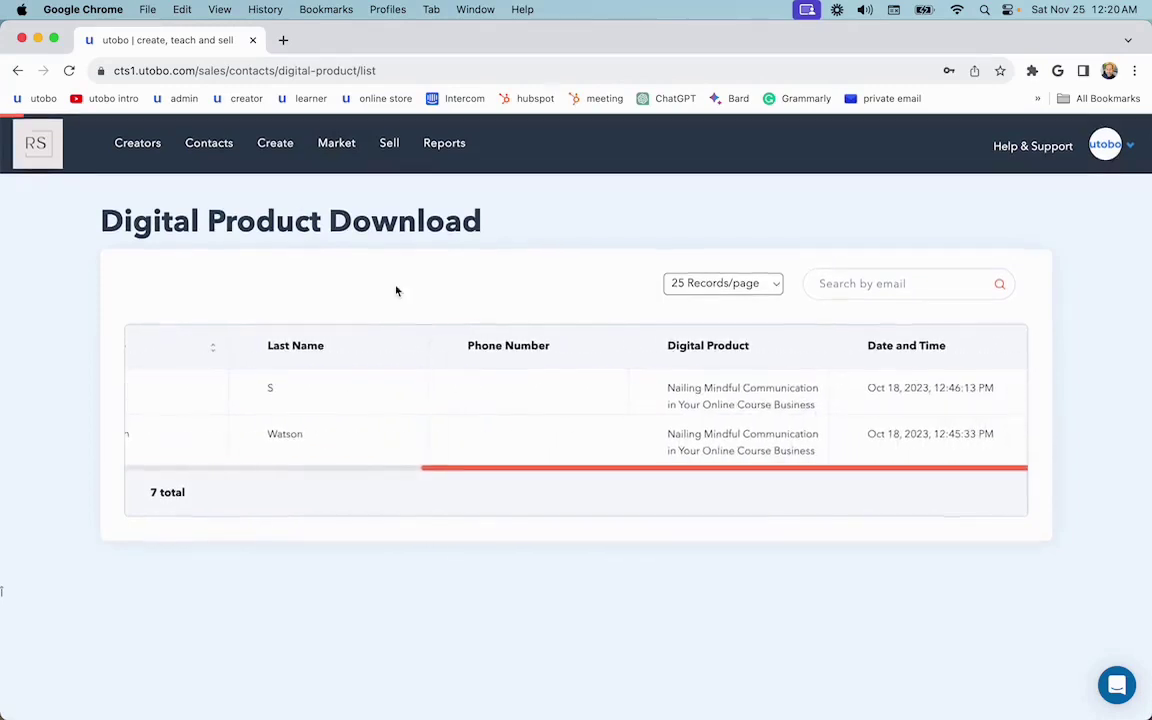
# - Open the Transactions report and scroll across its columns
pyautogui.moveTo(444, 143)
pyautogui.click(466, 188)
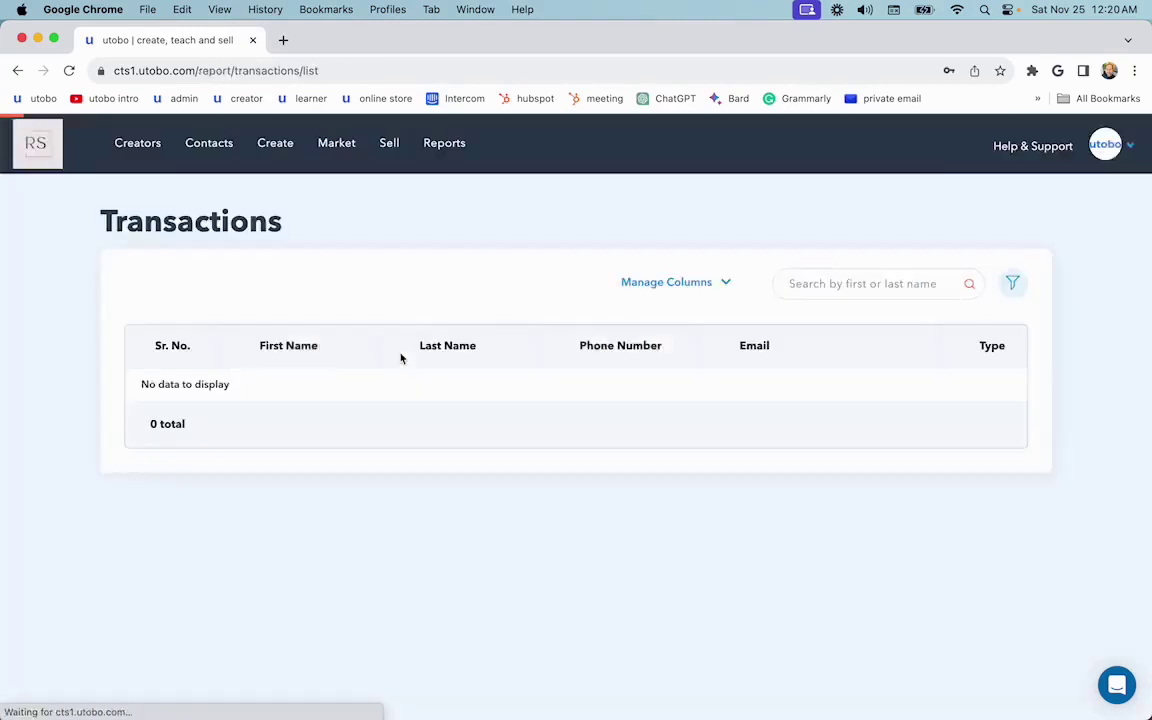
pyautogui.hscroll(2, 514, 389)
pyautogui.hscroll(3, 514, 389)
pyautogui.hscroll(2, 514, 389)
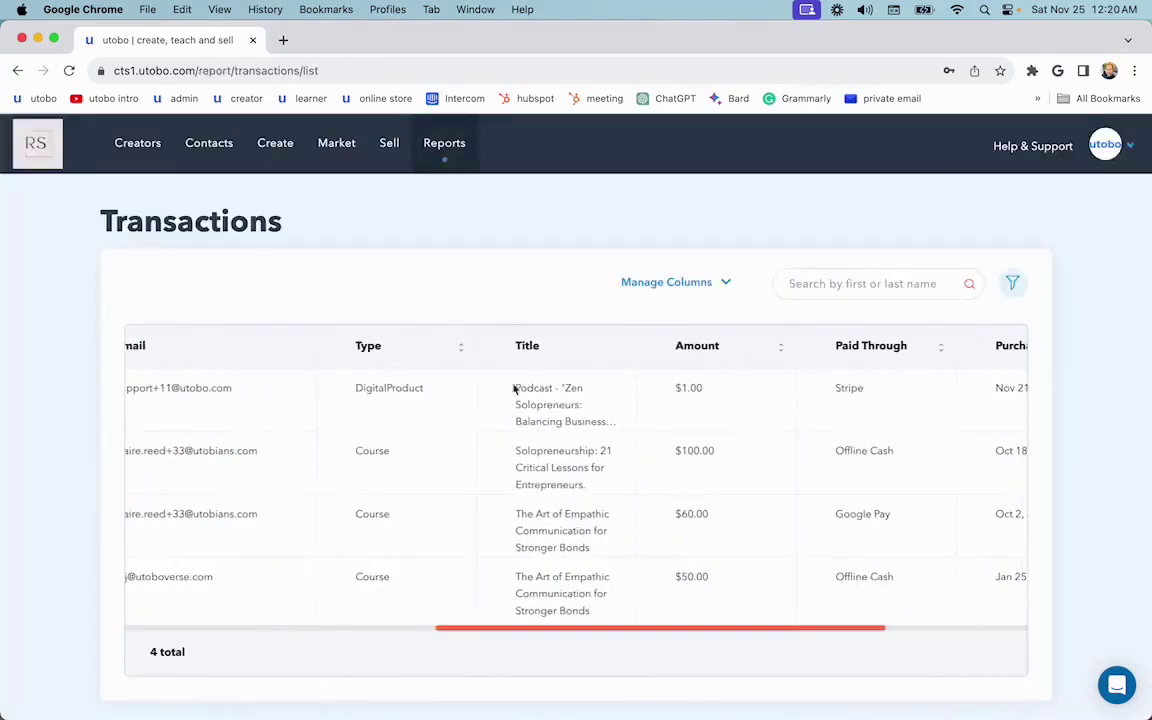
# - Review the Manage Fees list of four transactions
pyautogui.click(437, 221)
pyautogui.hscroll(2, 694, 507)
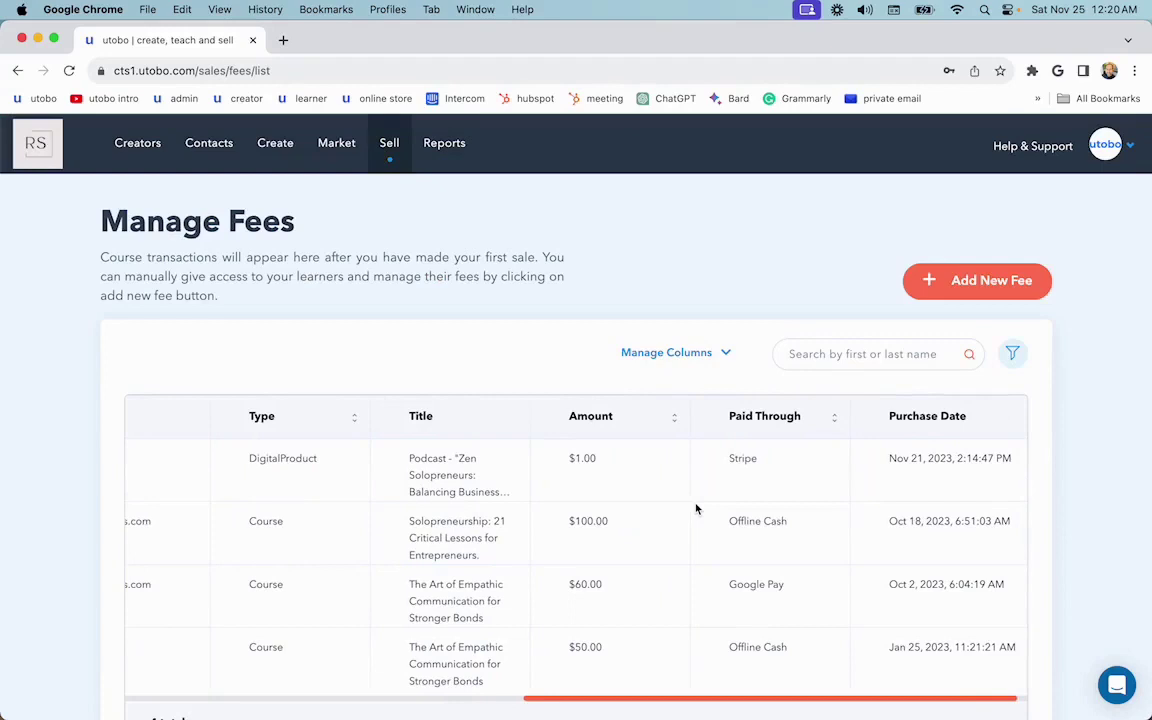
pyautogui.scroll(-2, 573, 515)
pyautogui.scroll(-1, 571, 514)
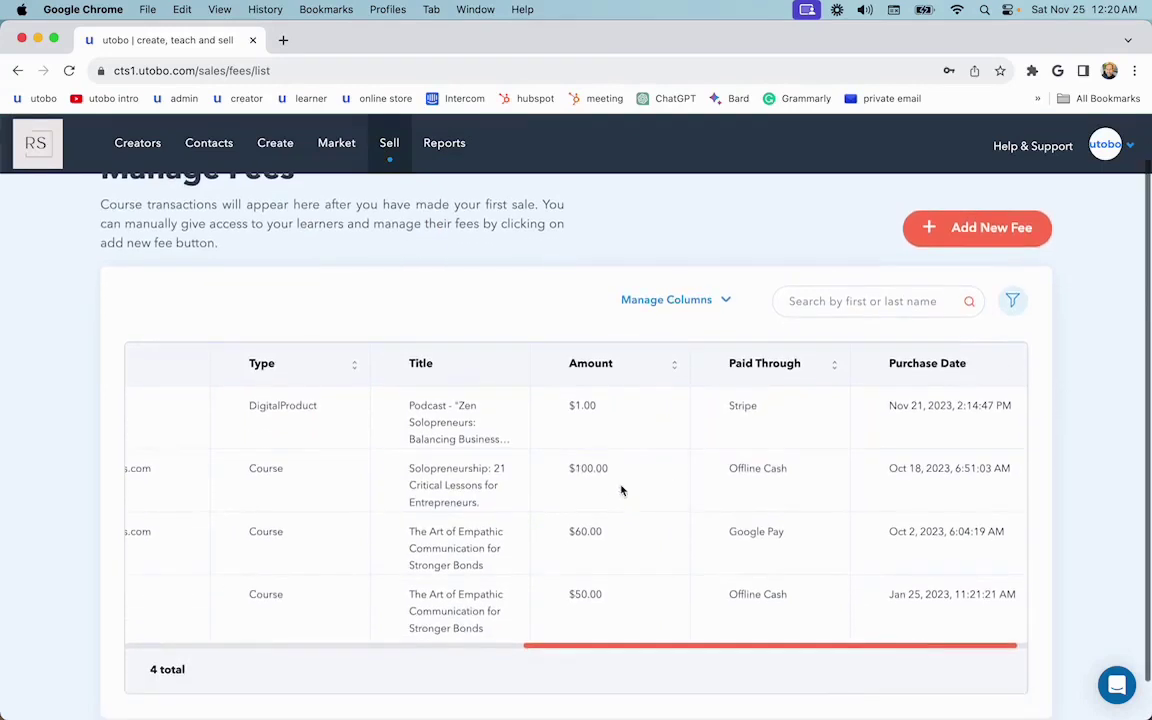
pyautogui.scroll(-1, 731, 504)
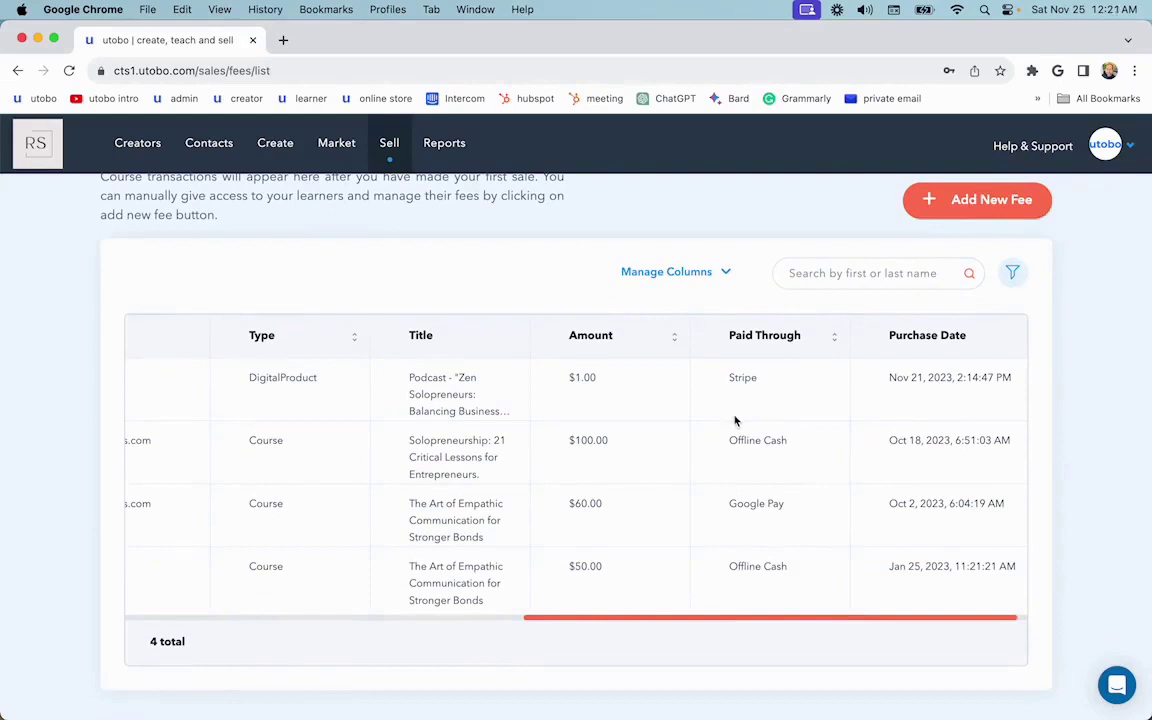
pyautogui.hscroll(-1, 735, 421)
pyautogui.hscroll(-5, 735, 421)
pyautogui.hscroll(3, 735, 421)
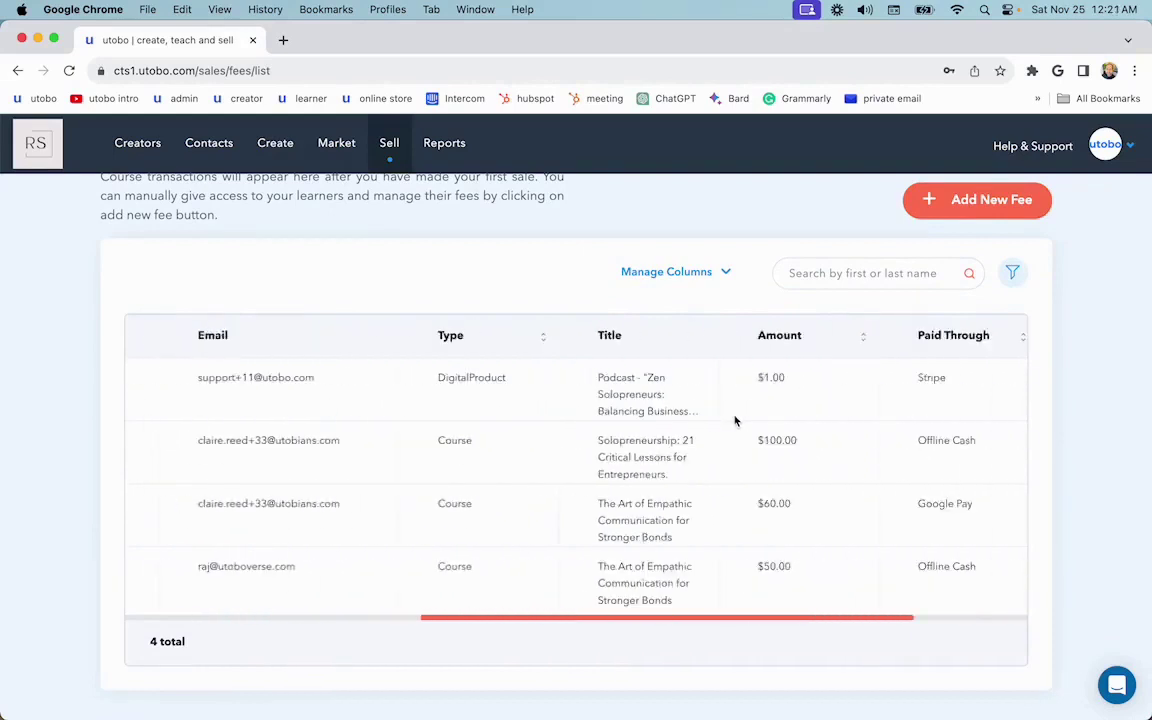
pyautogui.hscroll(3, 735, 421)
pyautogui.hscroll(-4, 735, 421)
# - Open the Add New Fee form and cancel it without saving
pyautogui.click(951, 197)
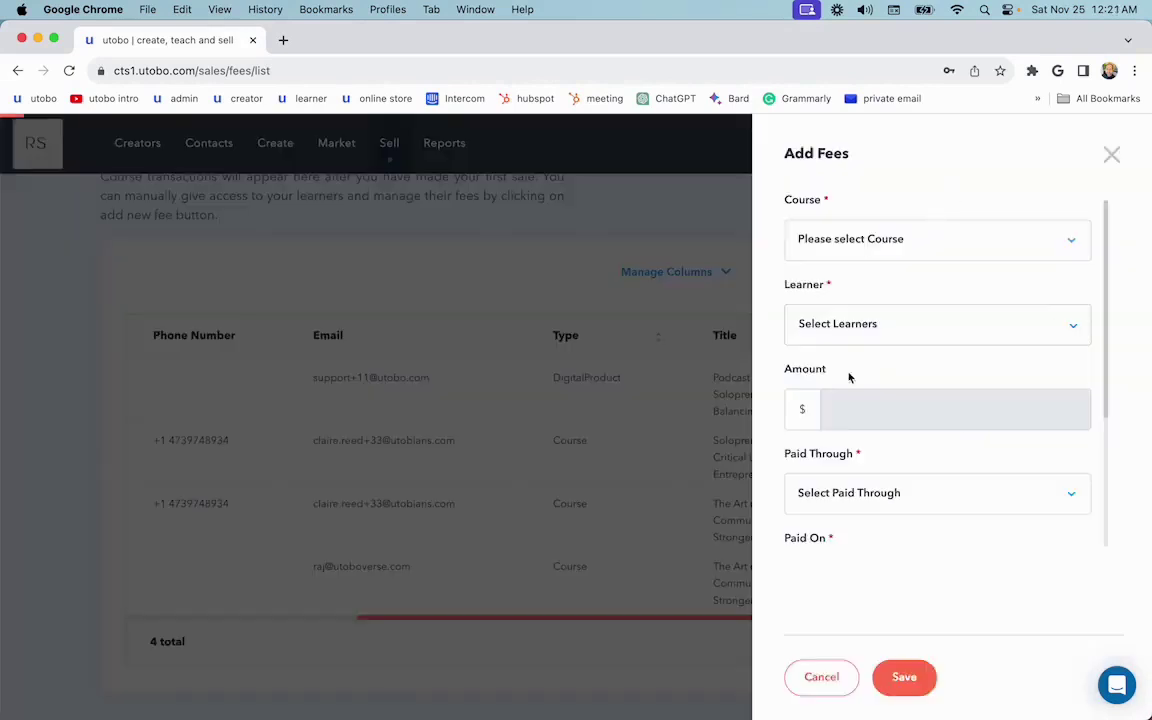
pyautogui.scroll(-2, 847, 400)
pyautogui.scroll(-2, 846, 414)
pyautogui.click(822, 680)
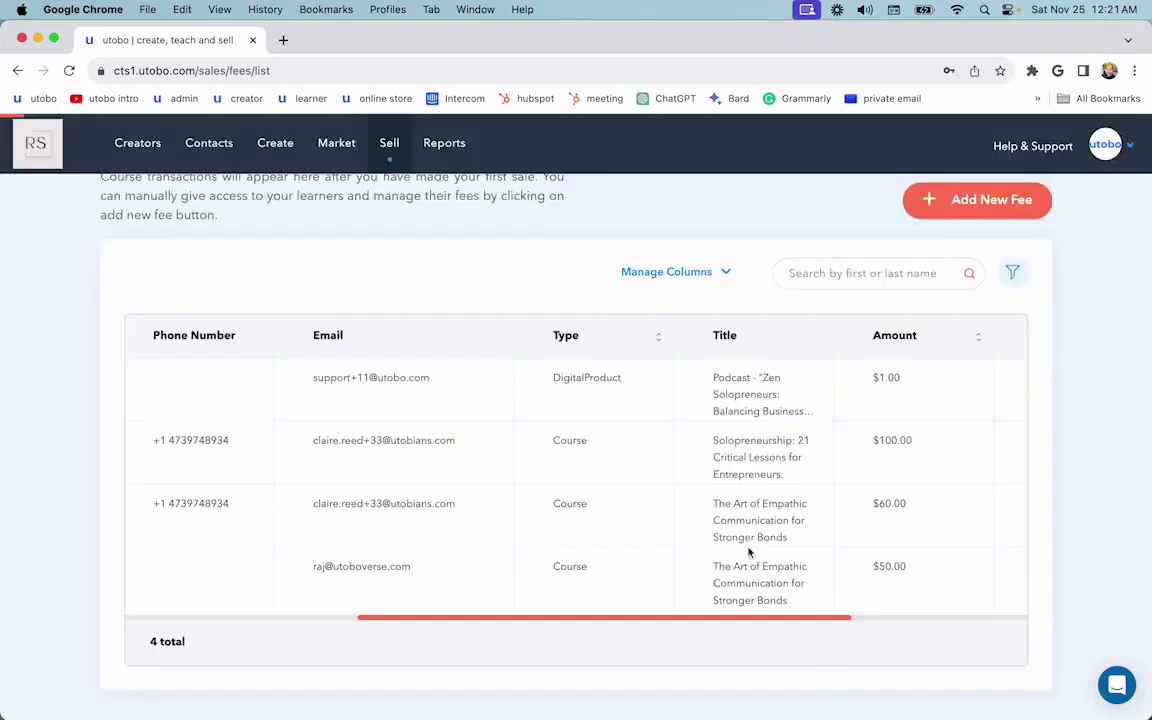
pyautogui.scroll(3, 529, 233)
# - From the creator dashboard, open the public online store and its learner dashboard
pyautogui.click(36, 143)
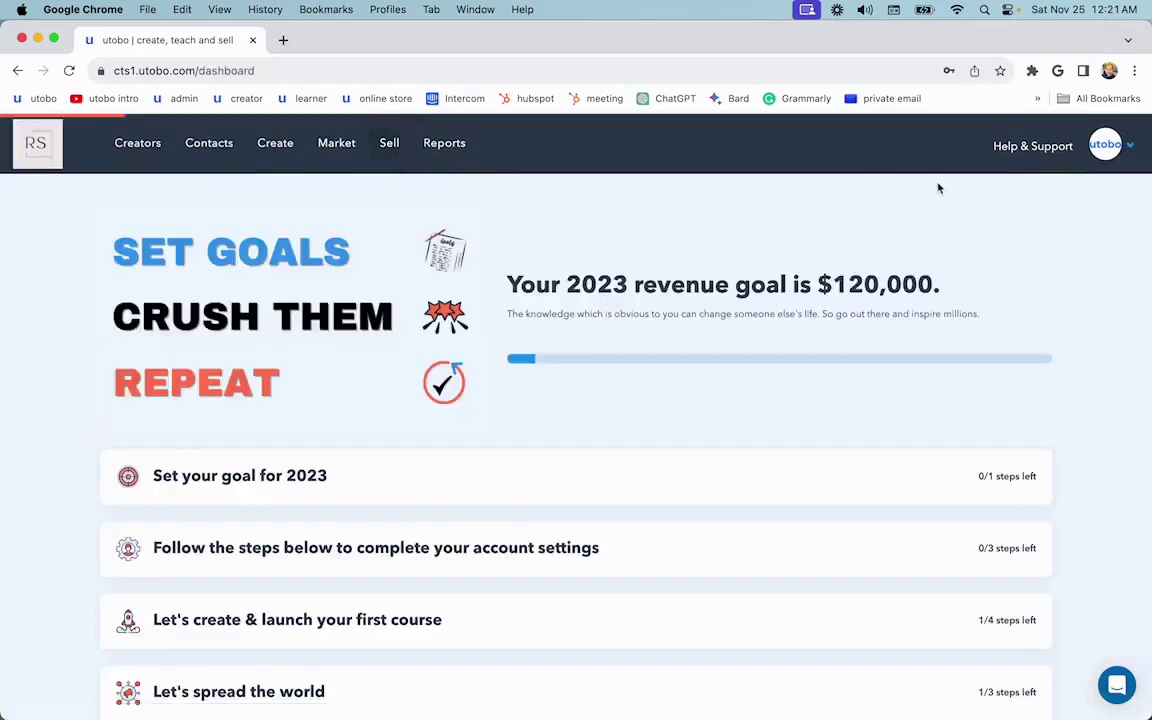
pyautogui.click(1126, 148)
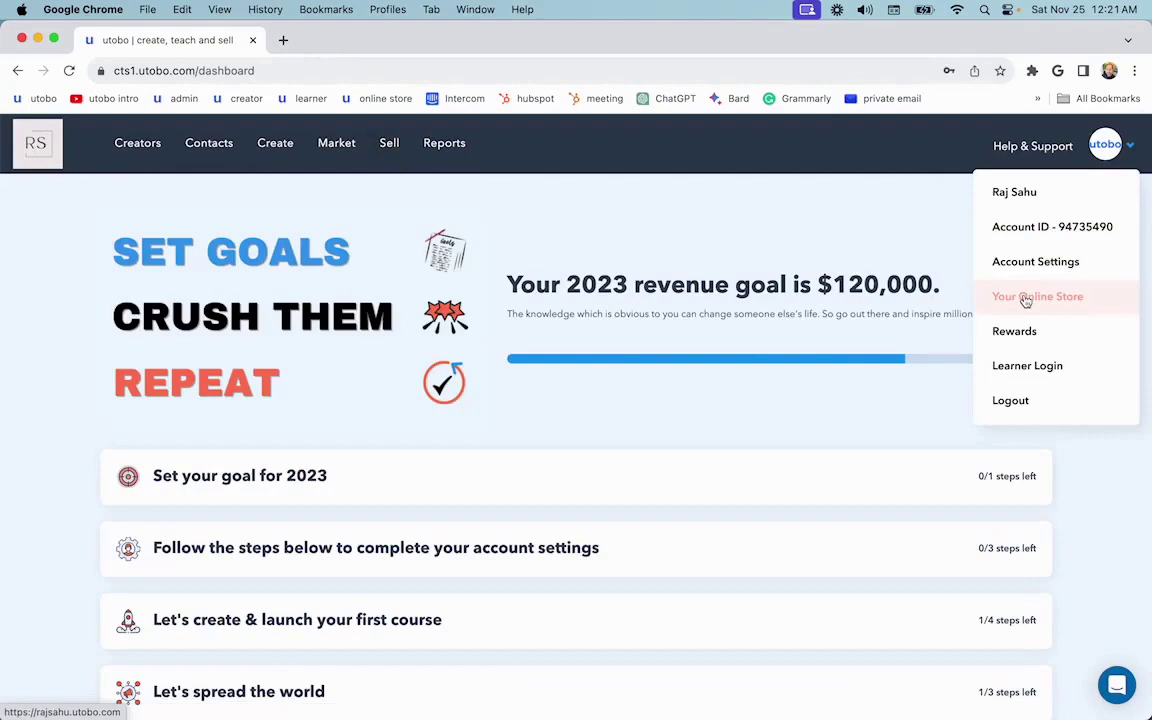
pyautogui.click(951, 297)
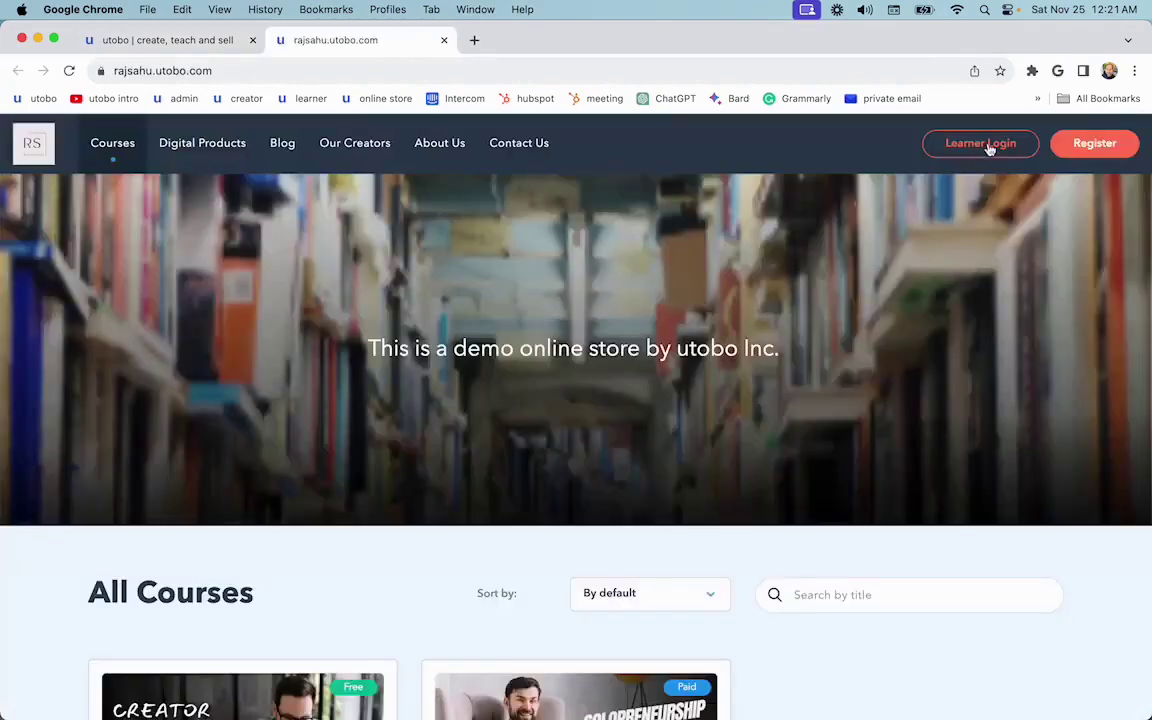
pyautogui.click(988, 148)
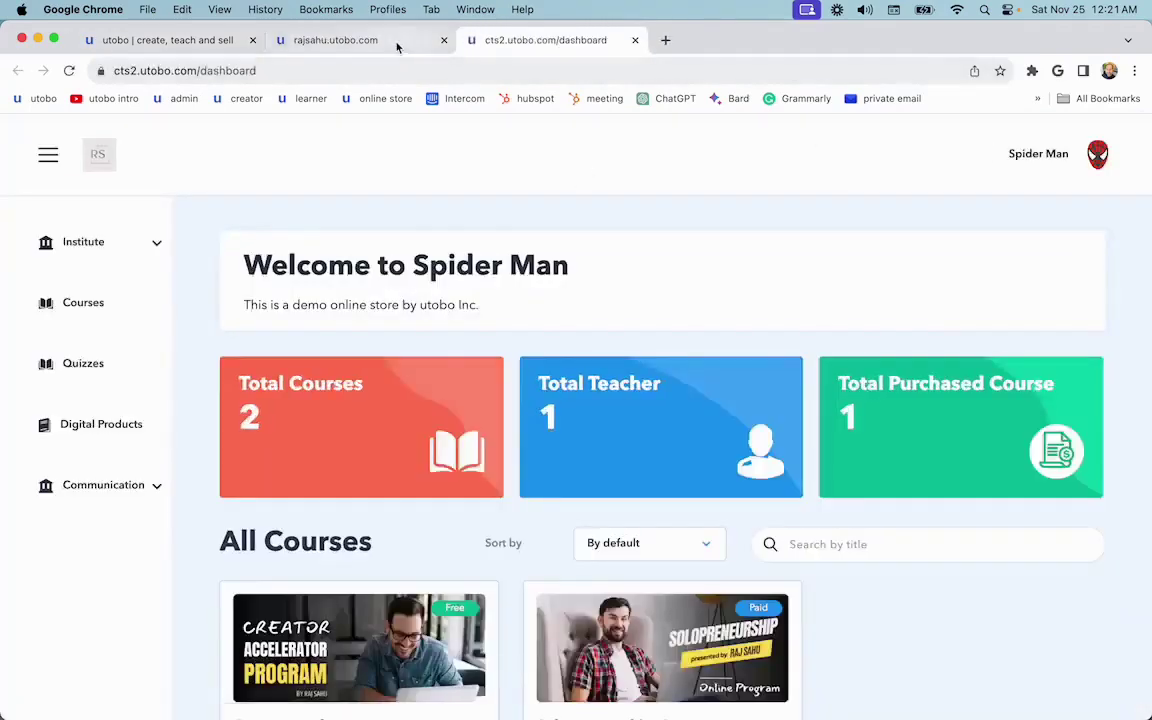
# - Browse the store tab, then the learner dashboard with two courses and one teacher
pyautogui.click(397, 42)
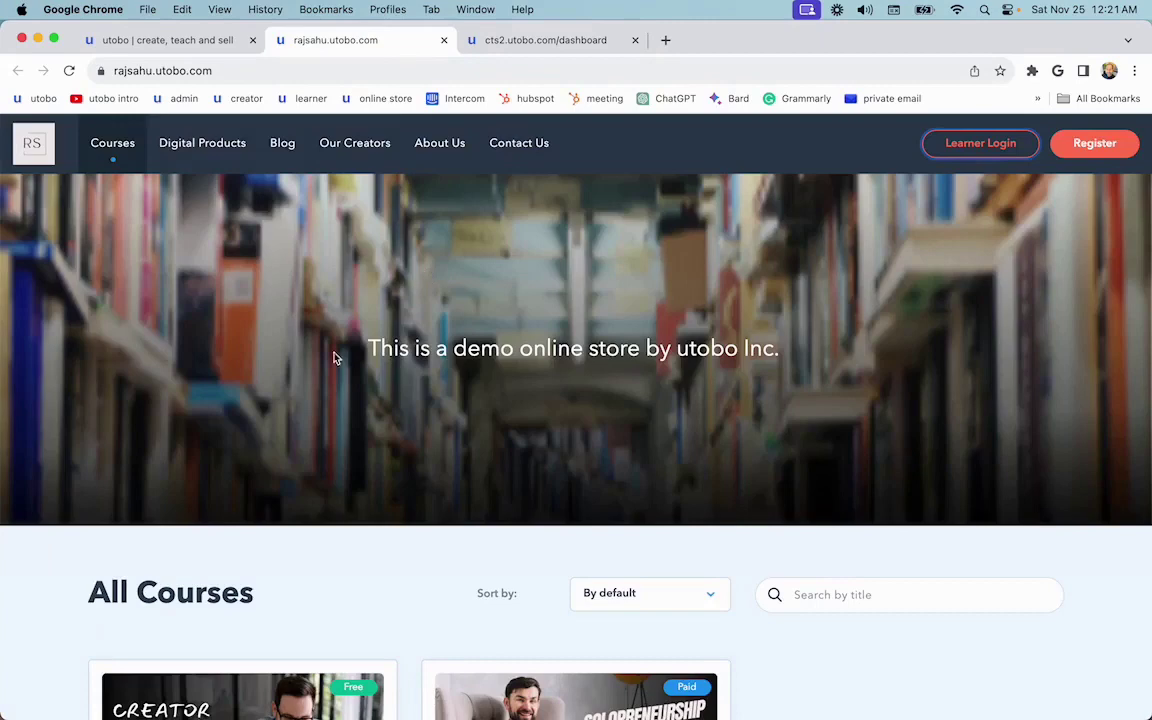
pyautogui.scroll(-5, 336, 358)
pyautogui.scroll(-3, 250, 420)
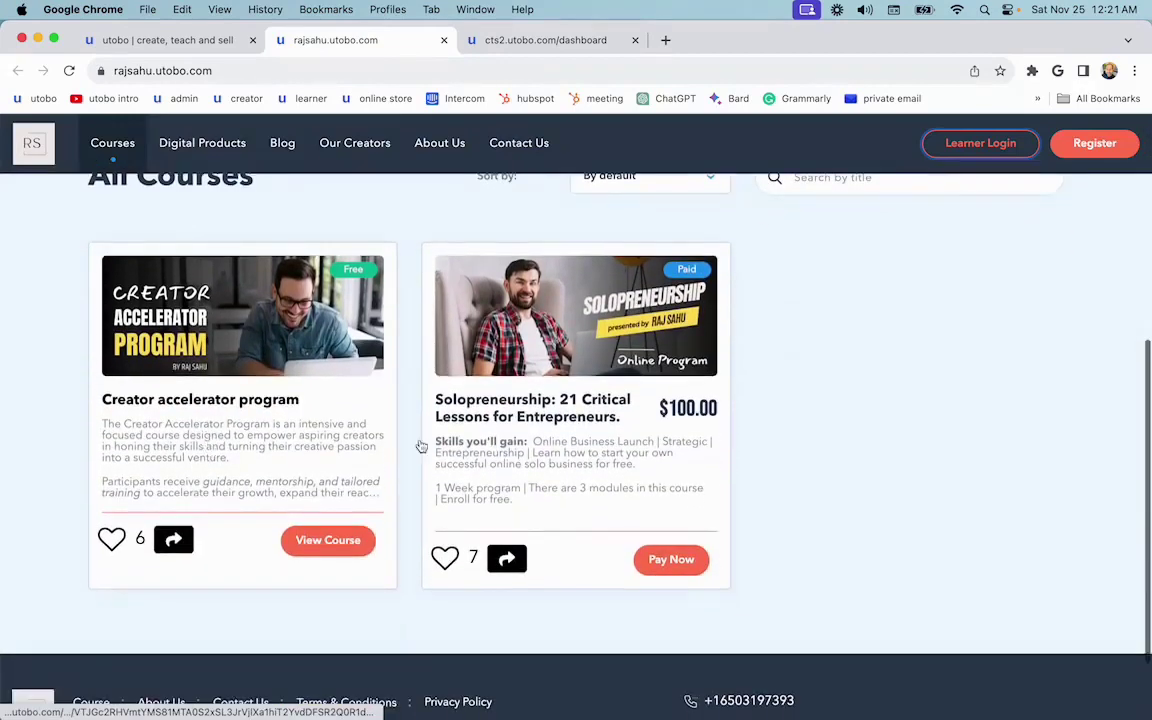
pyautogui.click(540, 41)
pyautogui.scroll(-1, 391, 266)
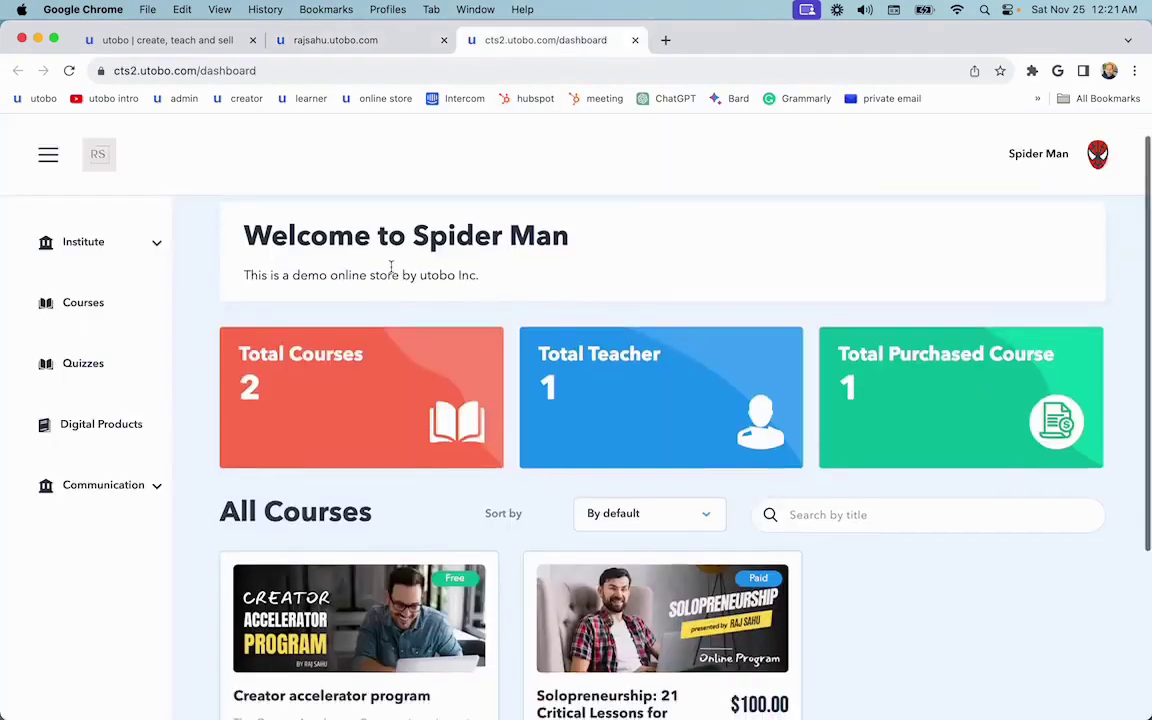
pyautogui.scroll(-1, 391, 266)
# - Browse the learner area's Institute About us page and courses list
pyautogui.click(128, 248)
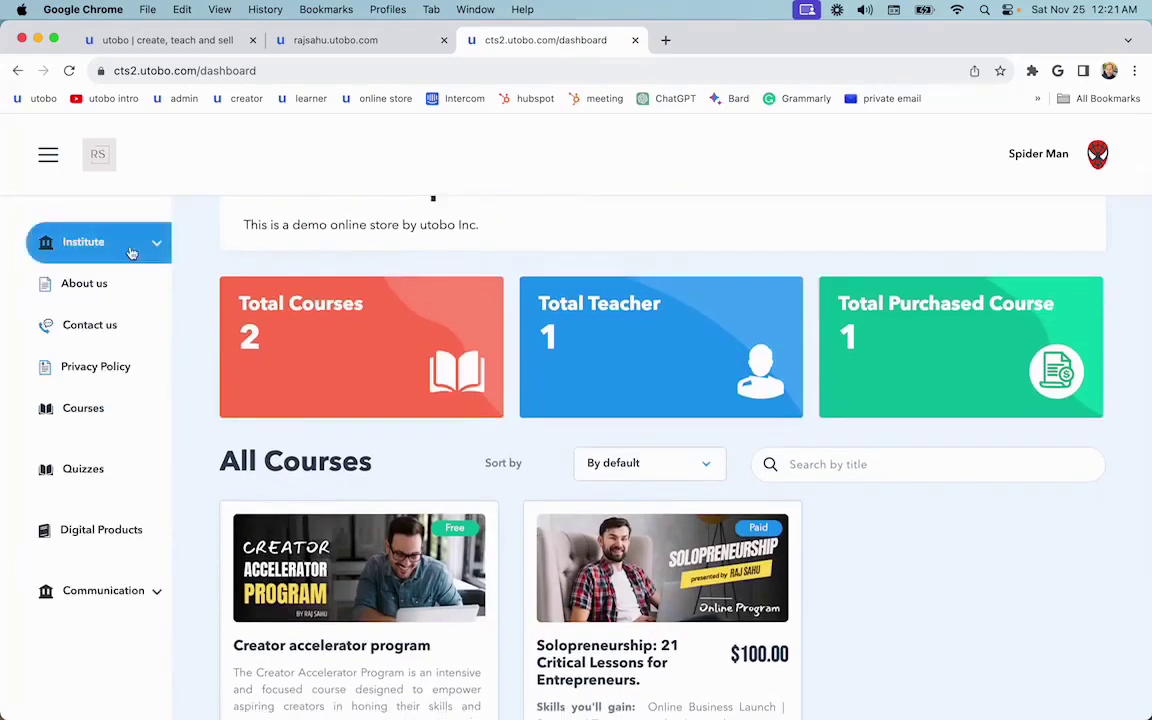
pyautogui.click(130, 281)
pyautogui.click(110, 405)
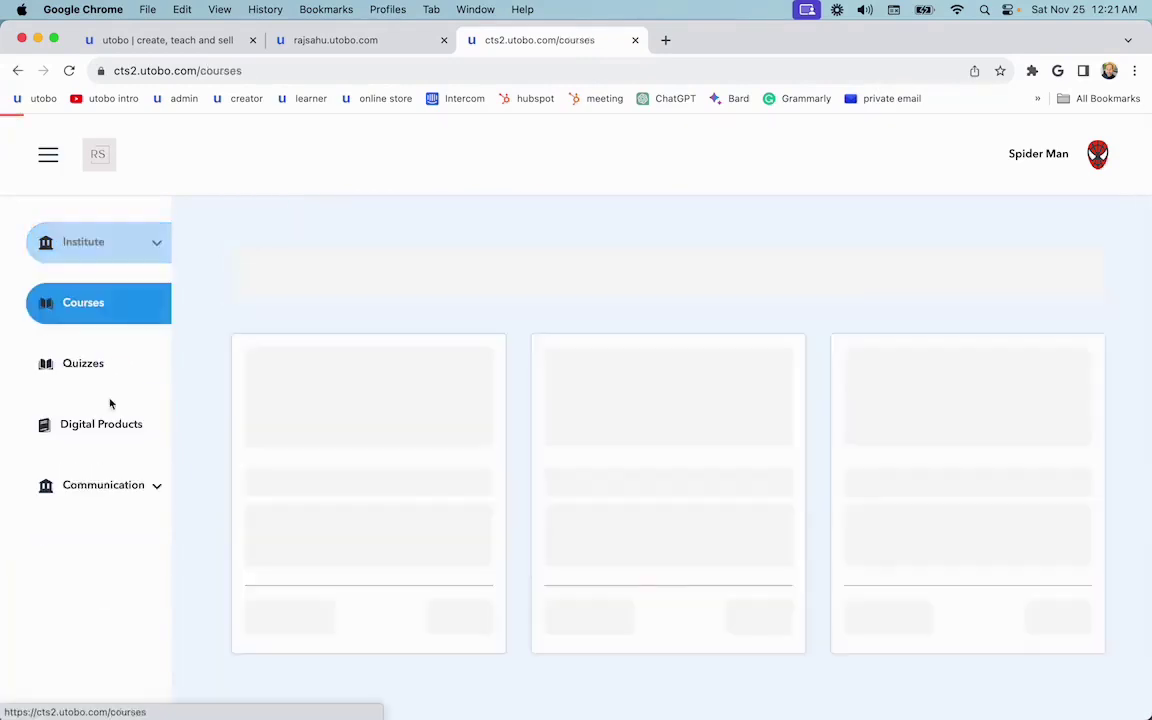
pyautogui.scroll(-2, 470, 420)
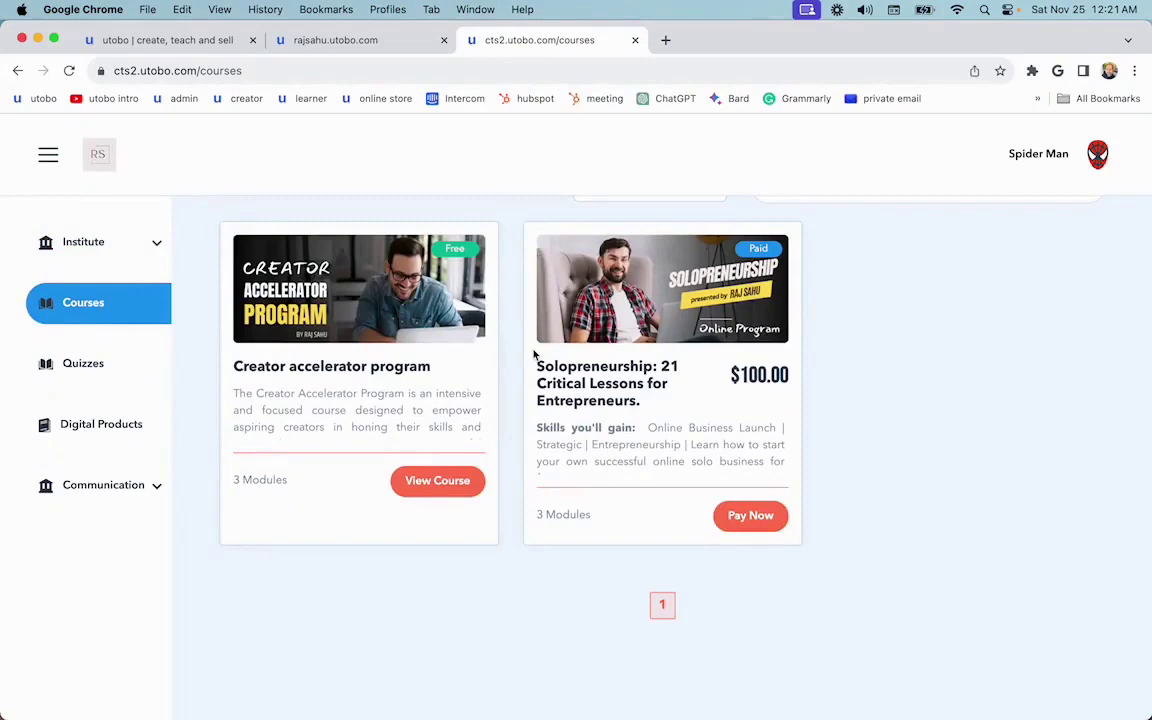
# - Start the Nurturing a Learning Mindset quiz and answer the first two questions
pyautogui.click(122, 359)
pyautogui.click(590, 395)
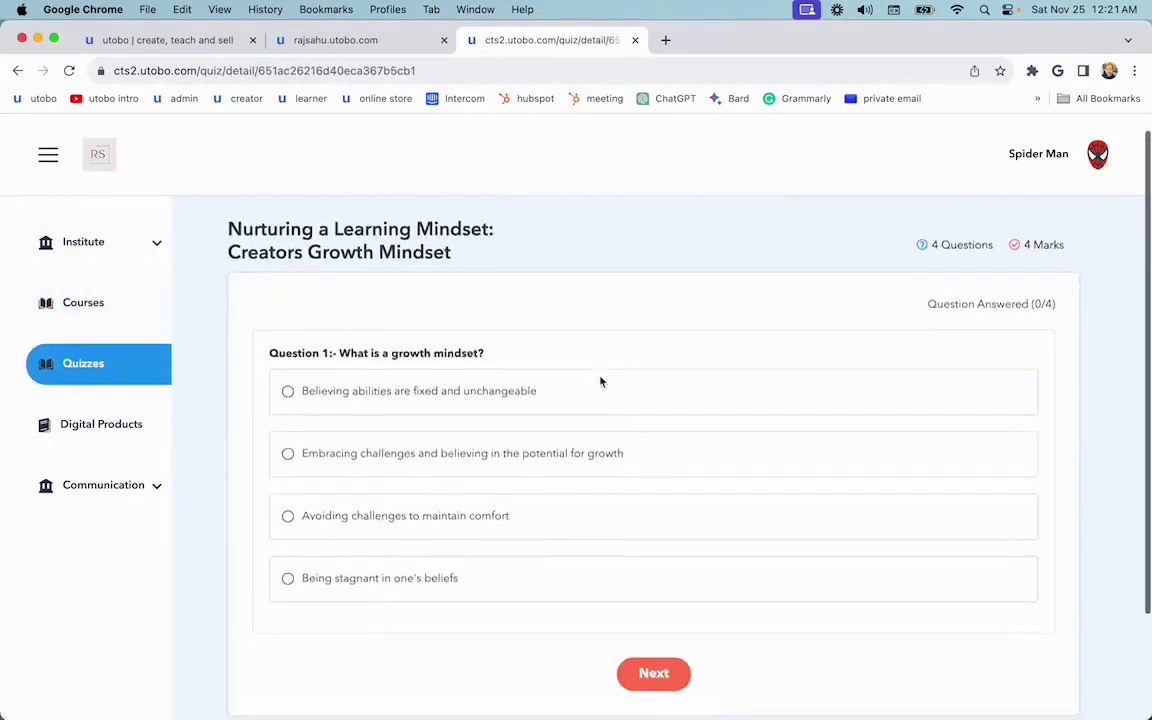
pyautogui.click(521, 380)
pyautogui.click(654, 591)
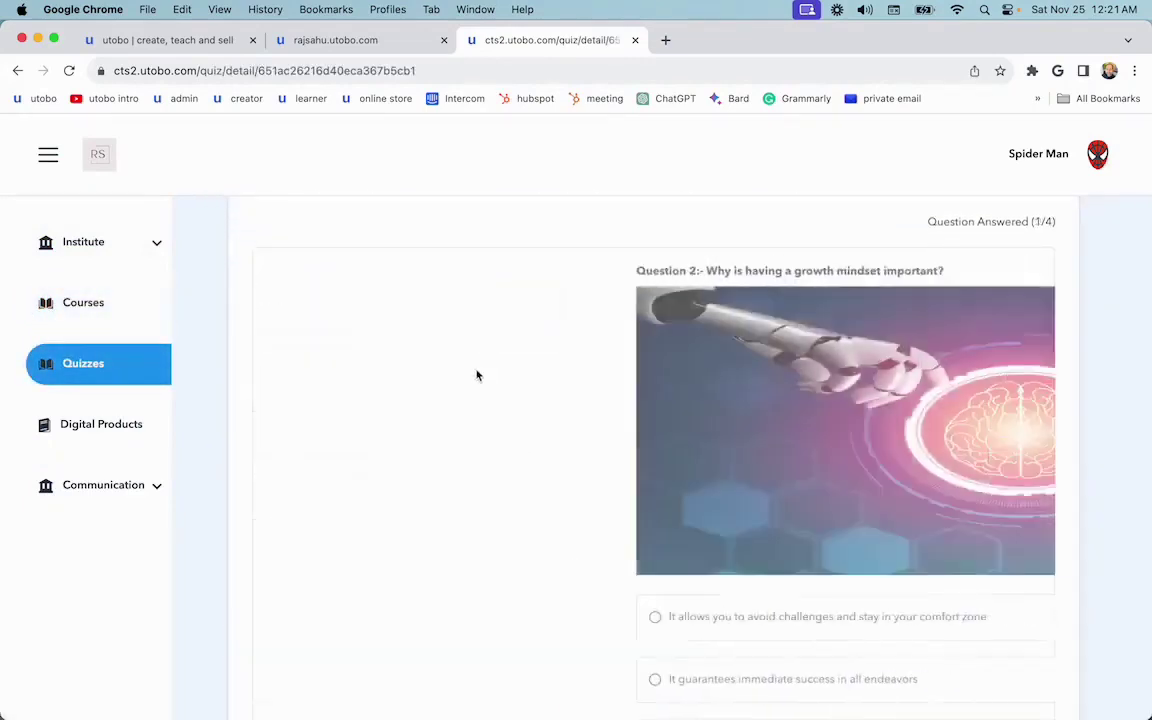
pyautogui.click(690, 668)
pyautogui.scroll(-3, 690, 657)
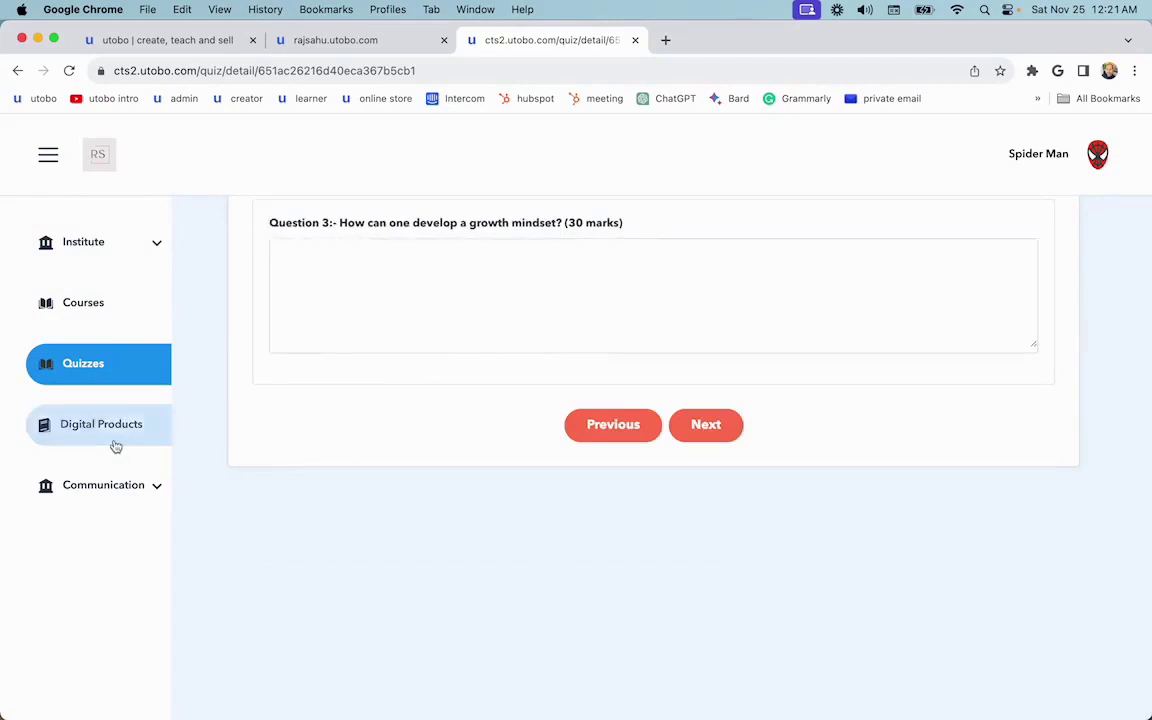
# - Move between the quizzes list and the digital products catalogue
pyautogui.click(110, 430)
pyautogui.click(85, 358)
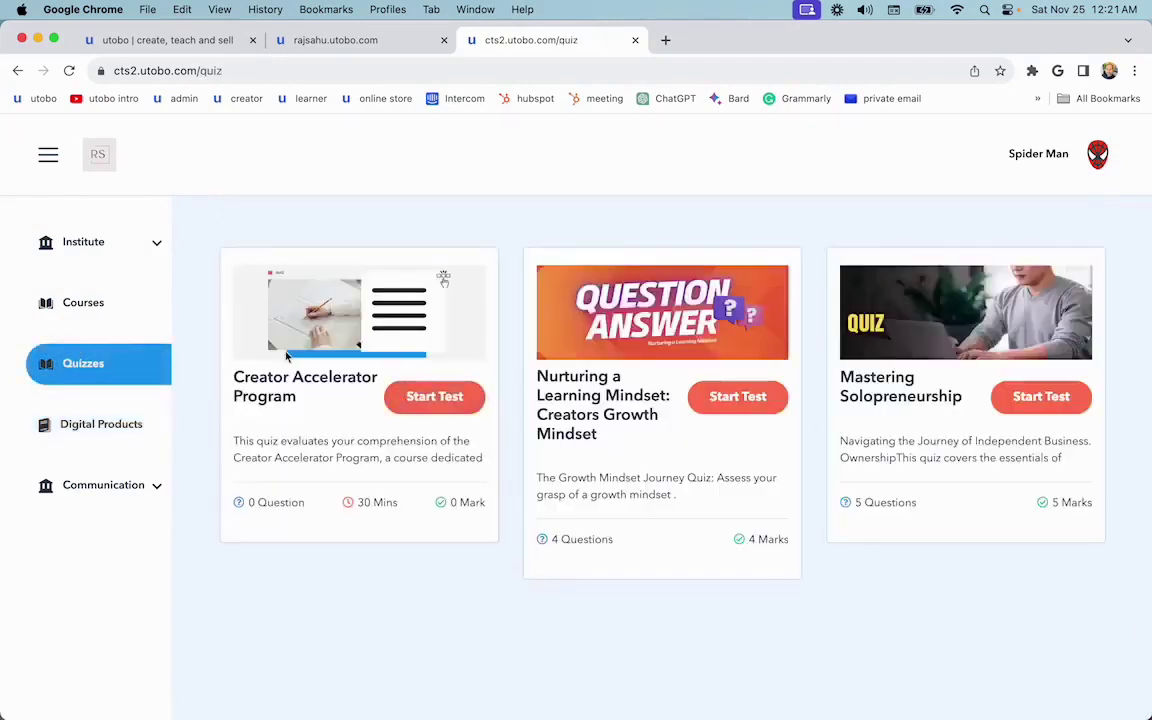
pyautogui.scroll(-2, 300, 360)
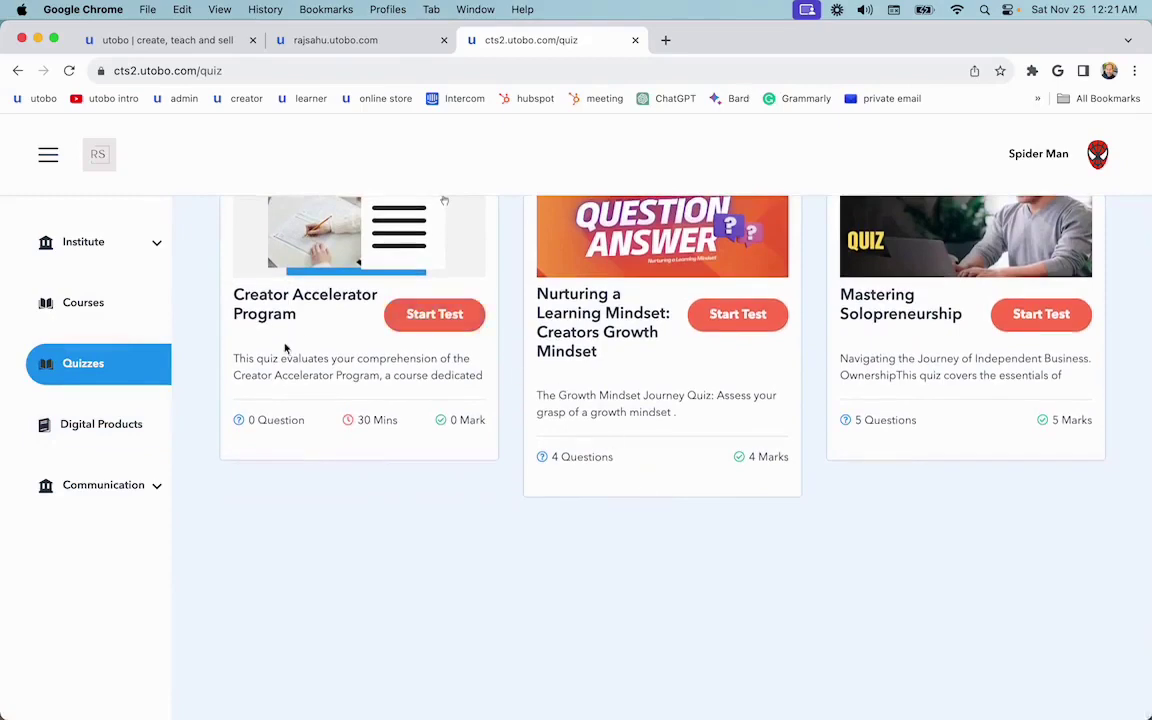
pyautogui.click(101, 424)
# - Try joining Nailing Mindful Communication Part 2 on the 29th in Live Classes, then open the account menu
pyautogui.click(150, 486)
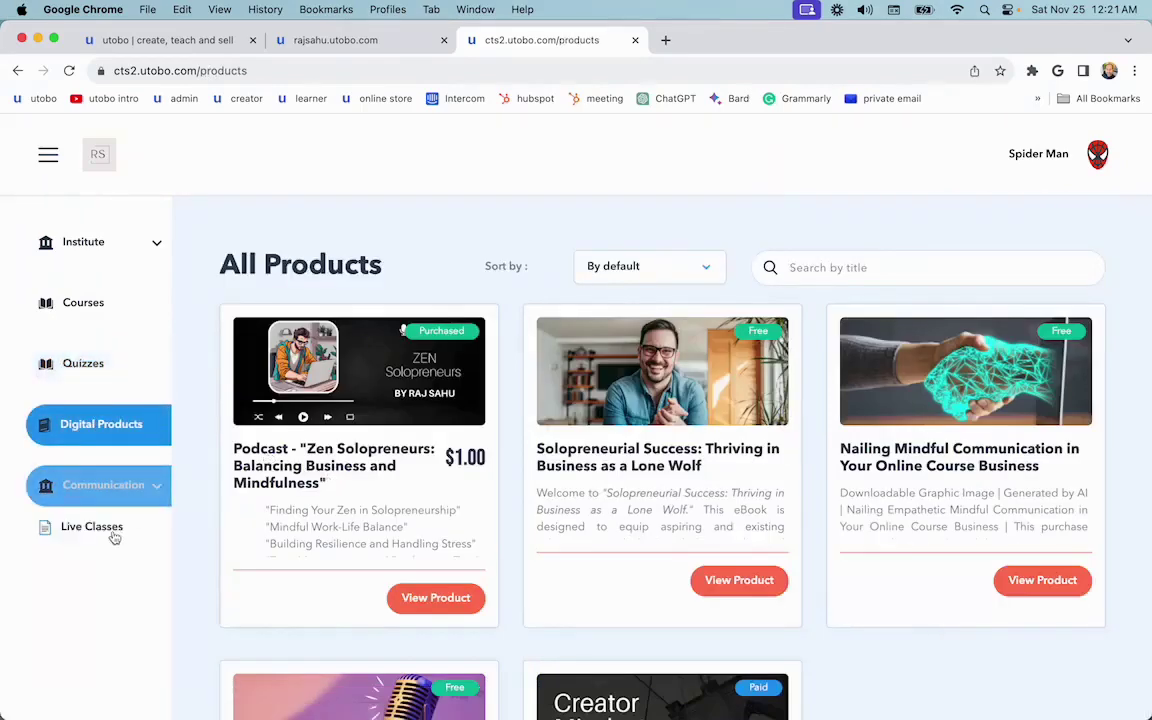
pyautogui.click(113, 537)
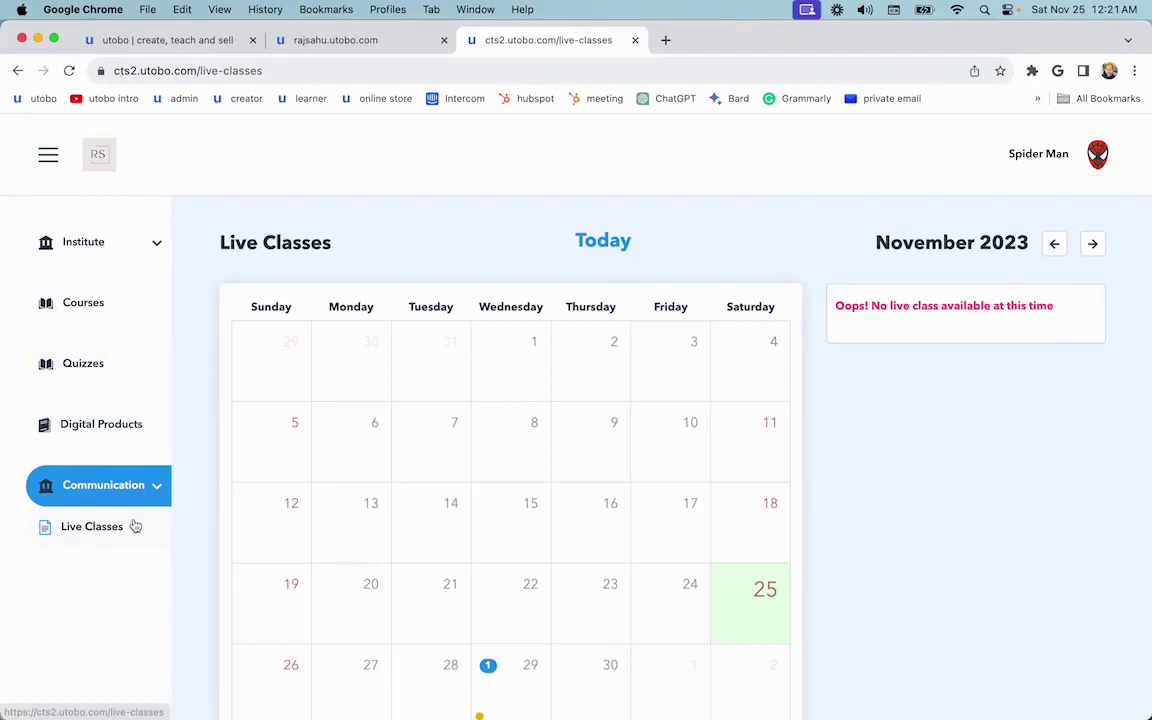
pyautogui.scroll(-3, 494, 491)
pyautogui.click(488, 526)
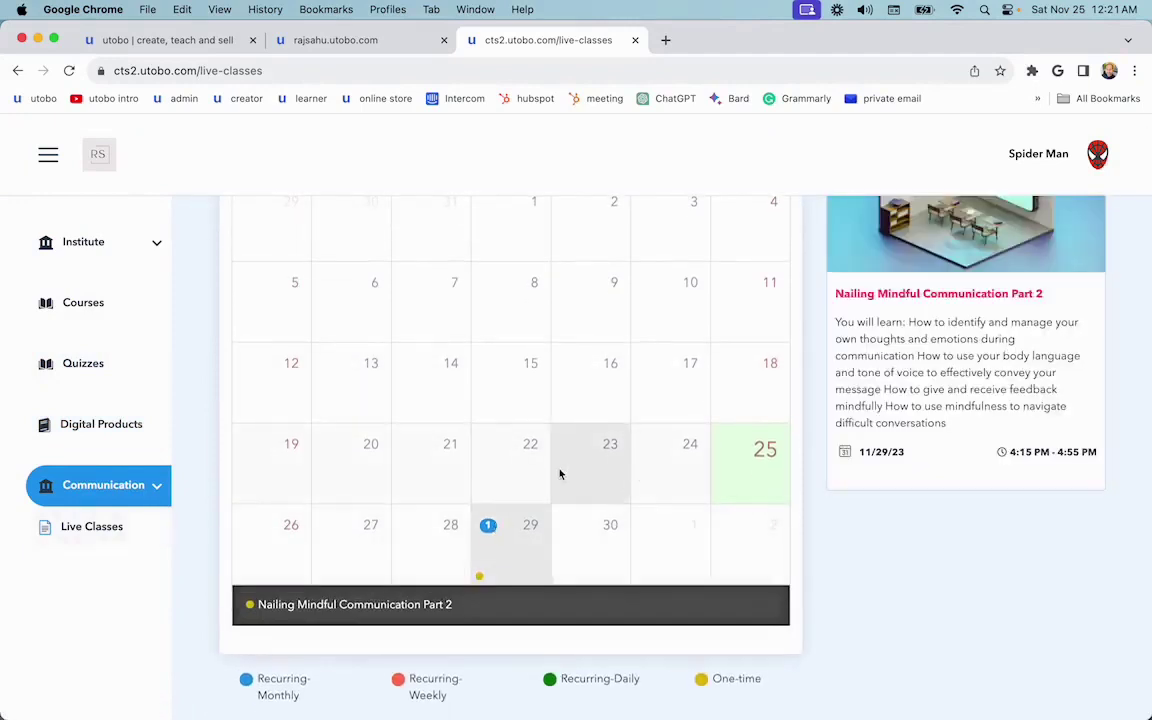
pyautogui.click(378, 592)
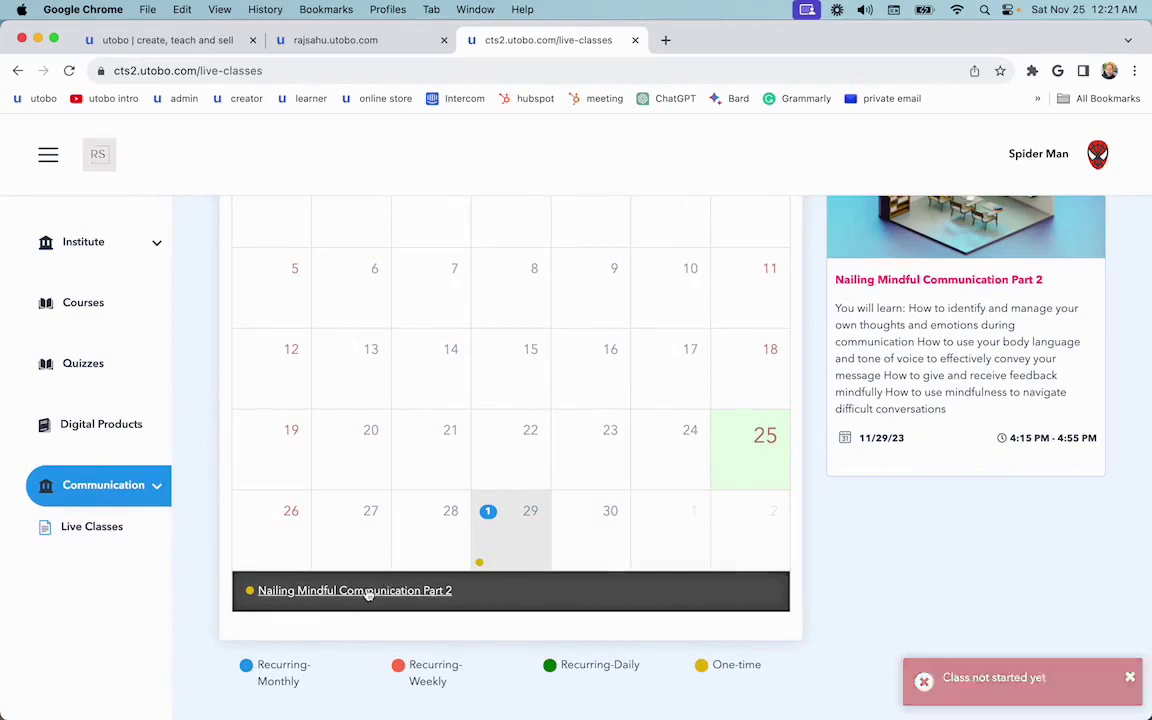
pyautogui.scroll(3, 1090, 262)
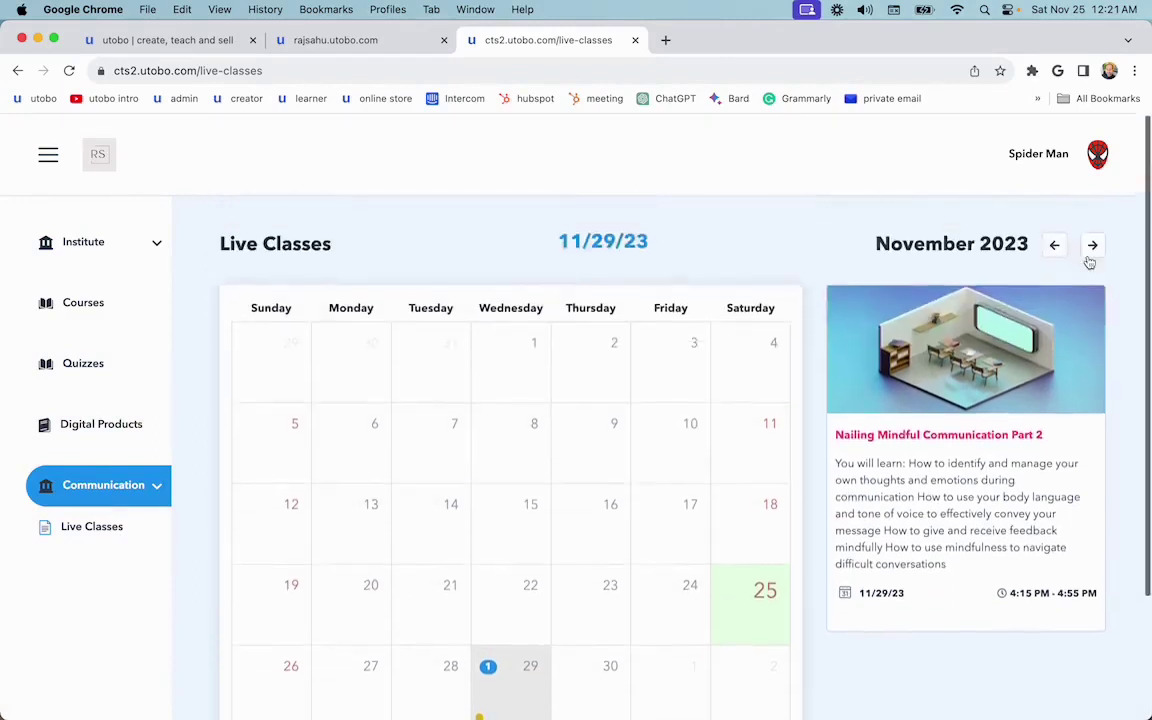
pyautogui.click(1096, 154)
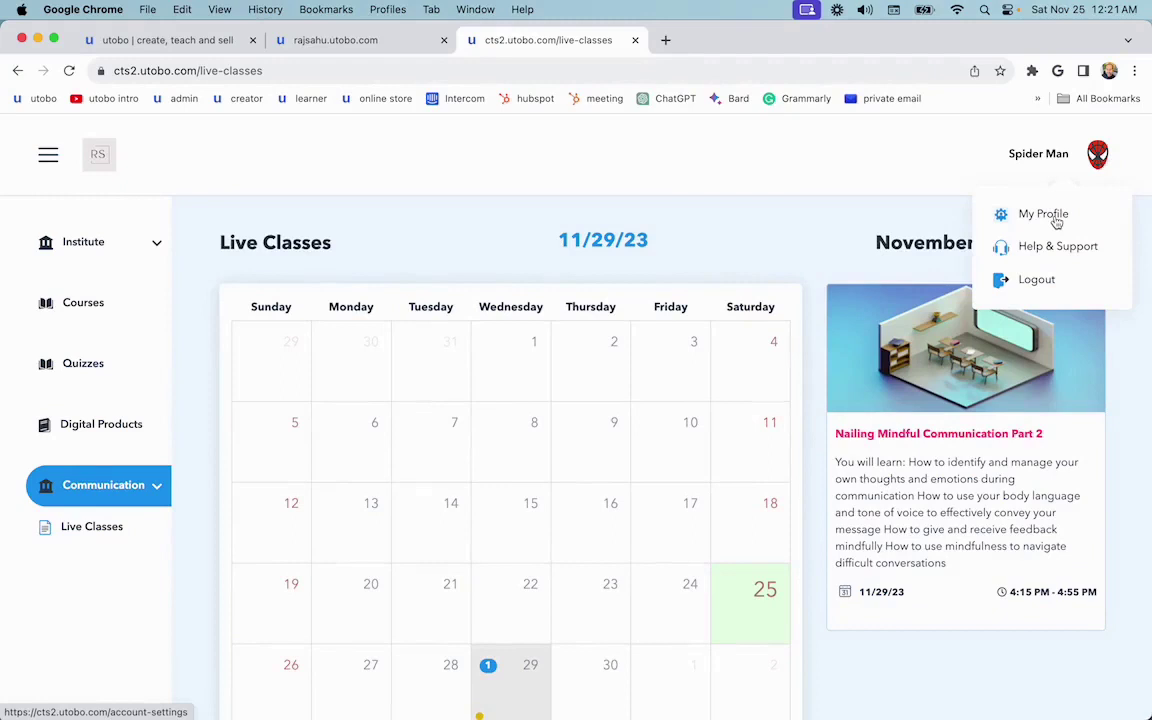
# - Review the active $1 Zen Solopreneurs podcast plan, then close the store tabs, leaving a blank tab
pyautogui.click(1043, 214)
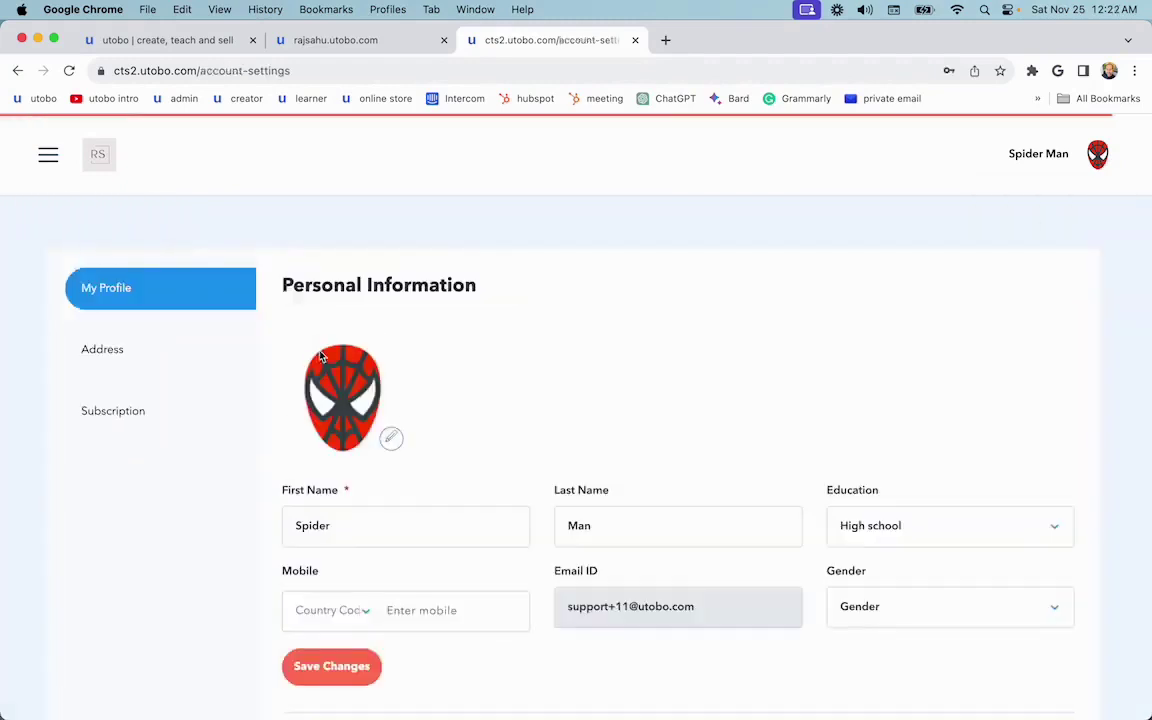
pyautogui.click(95, 410)
pyautogui.click(365, 381)
pyautogui.click(467, 390)
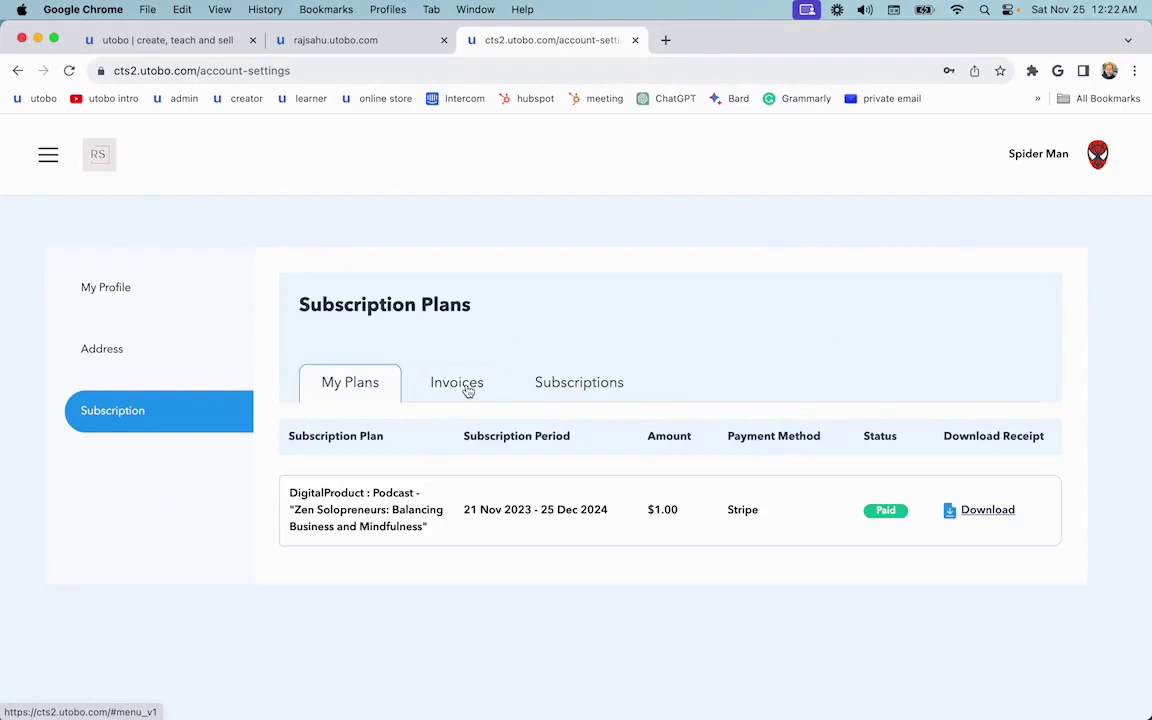
pyautogui.click(396, 385)
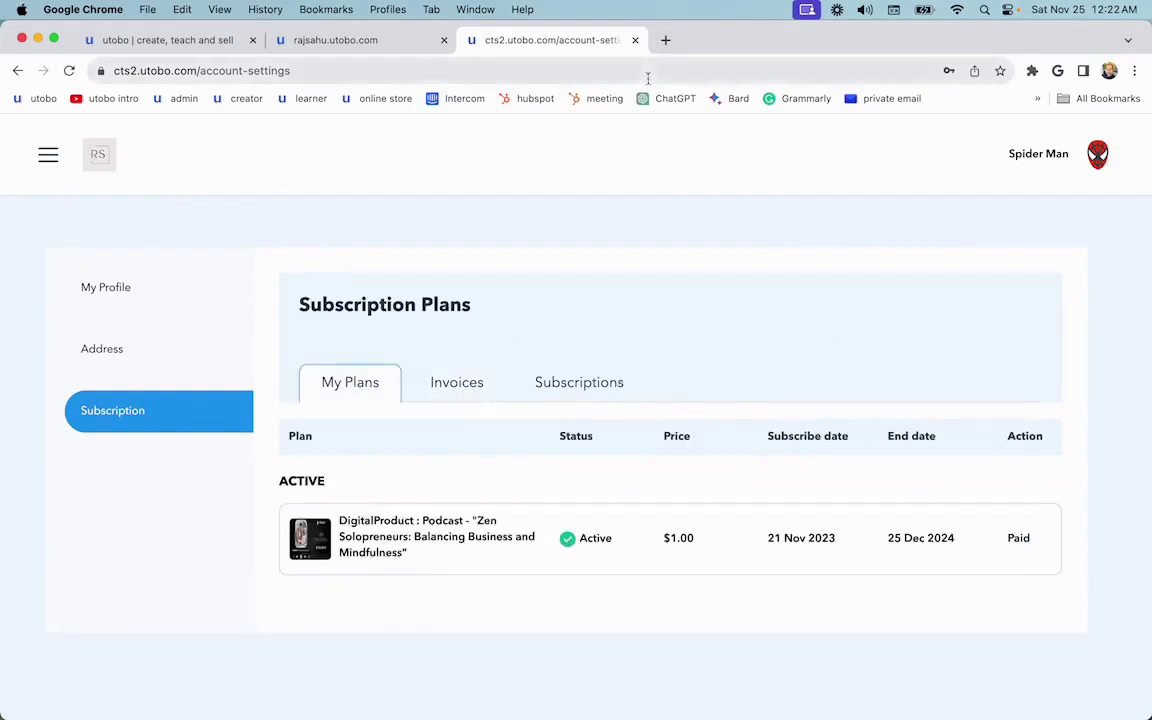
pyautogui.click(665, 40)
pyautogui.click(444, 40)
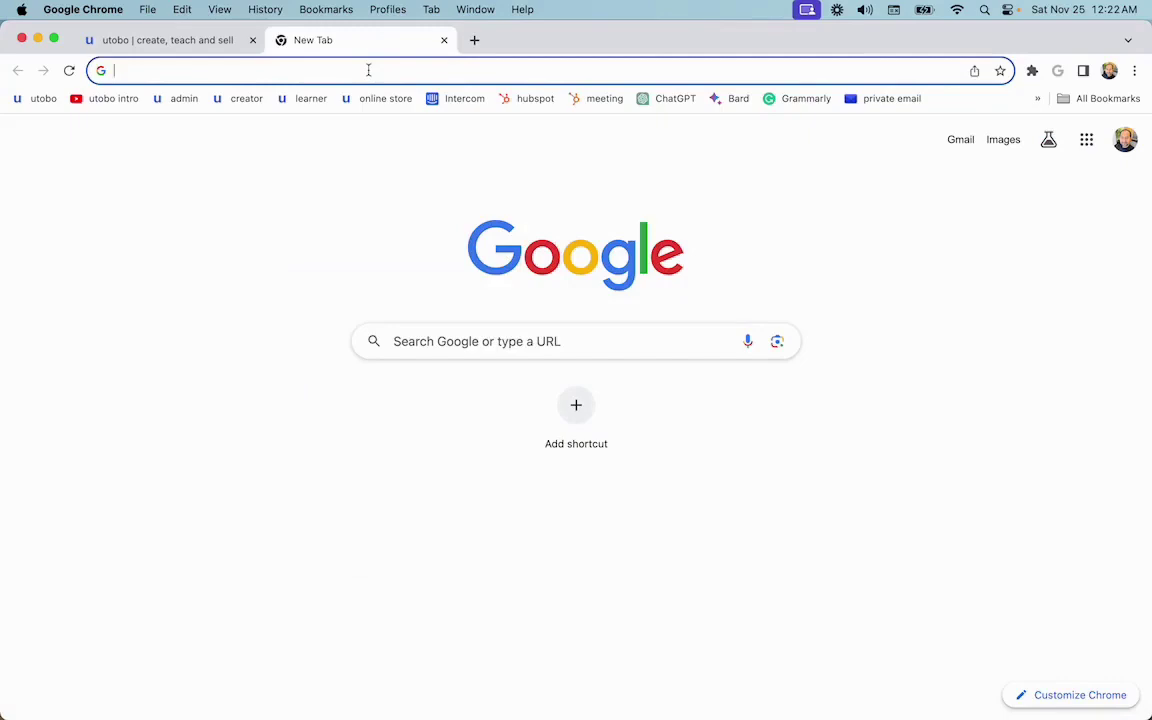
# - Load the Kat Cut Fit store from the 'yoga' address suggestion and browse its pages
pyautogui.write('yoga')
pyautogui.press('Return')
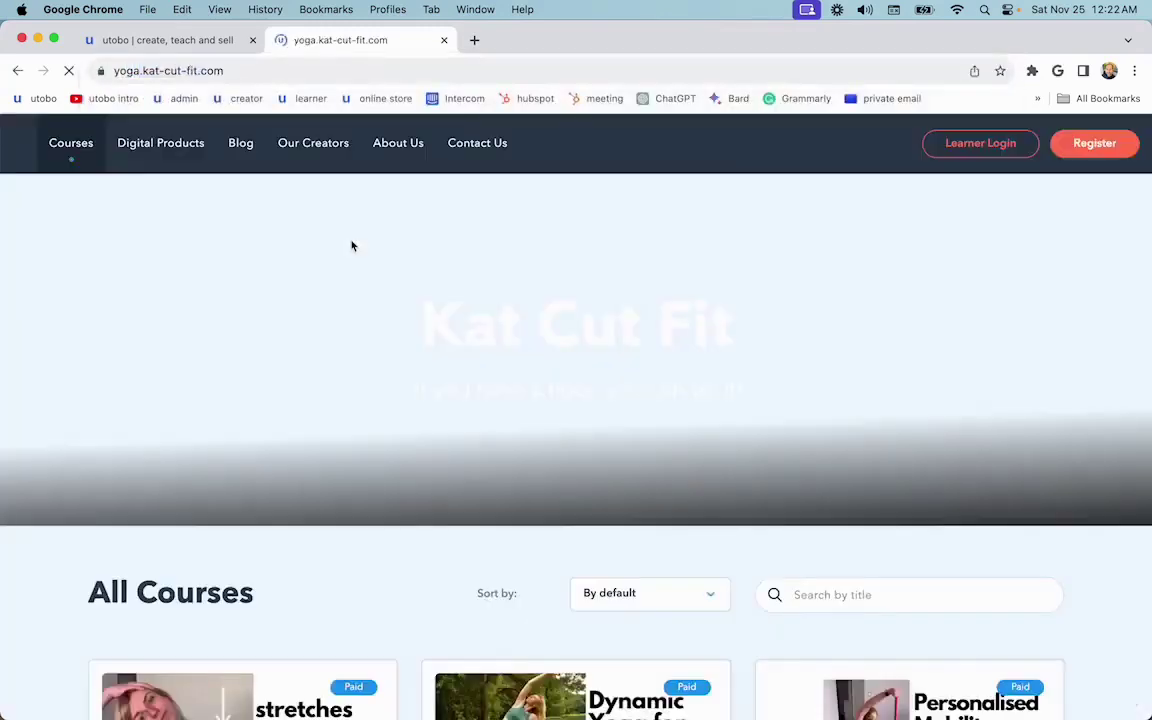
pyautogui.scroll(-5, 450, 326)
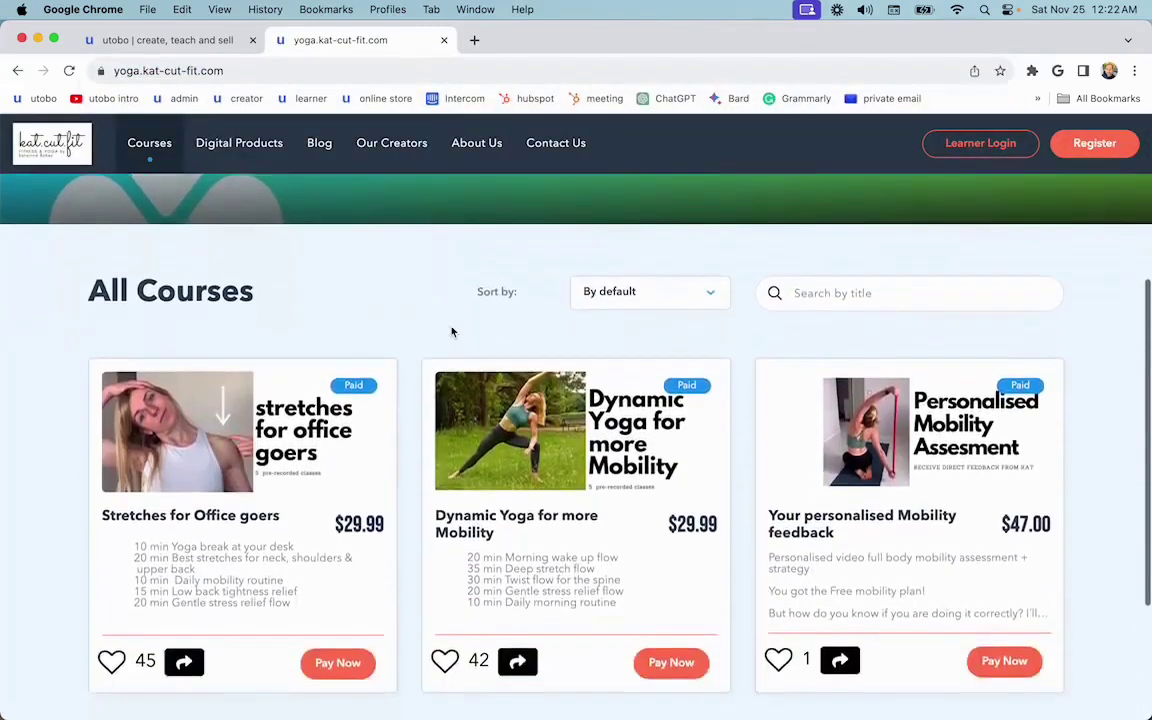
pyautogui.scroll(-3, 367, 458)
pyautogui.scroll(2, 373, 427)
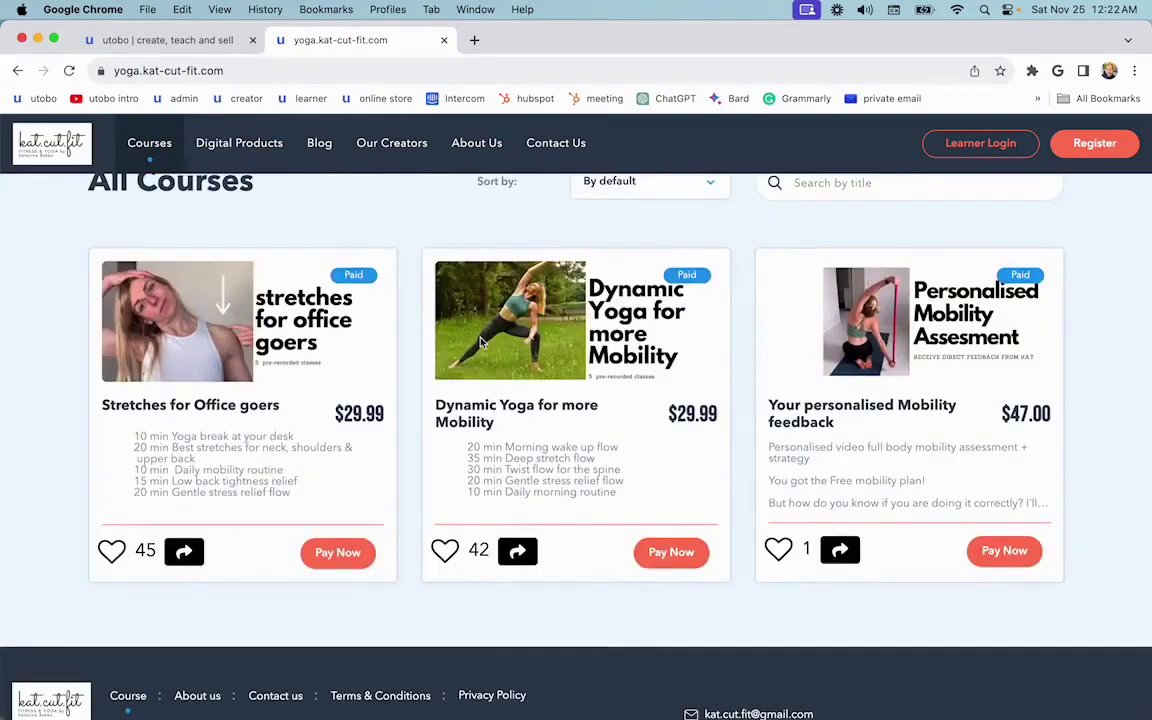
pyautogui.scroll(-1, 556, 333)
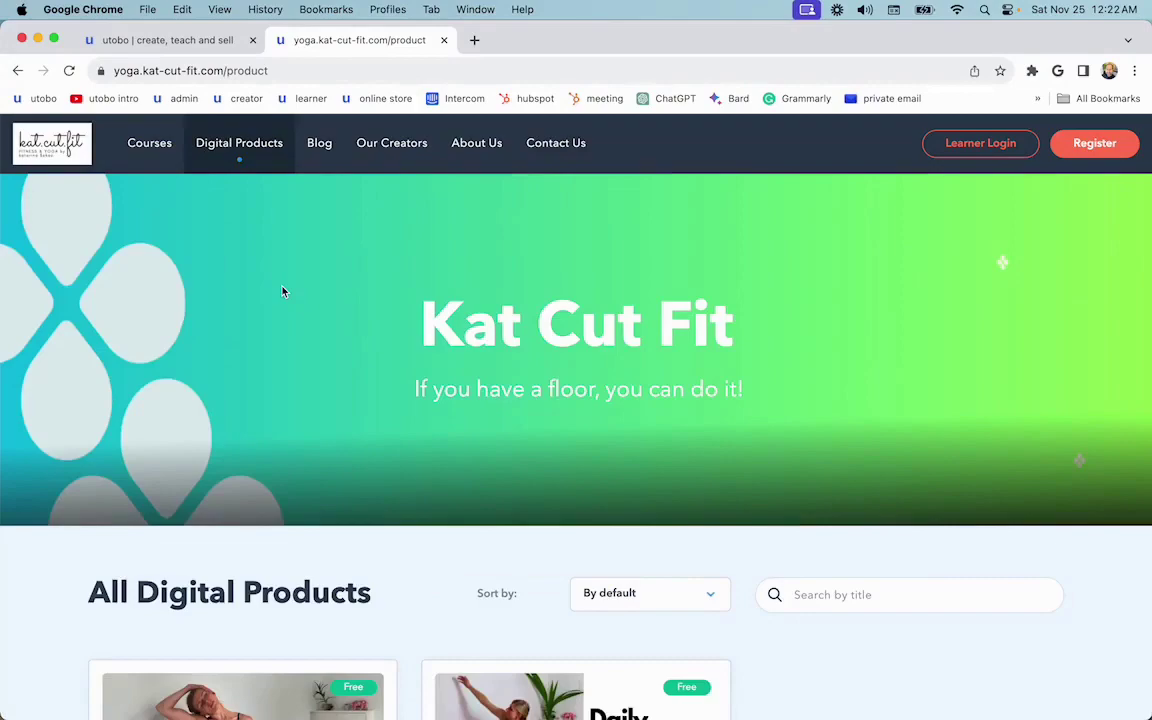
pyautogui.scroll(-5, 362, 396)
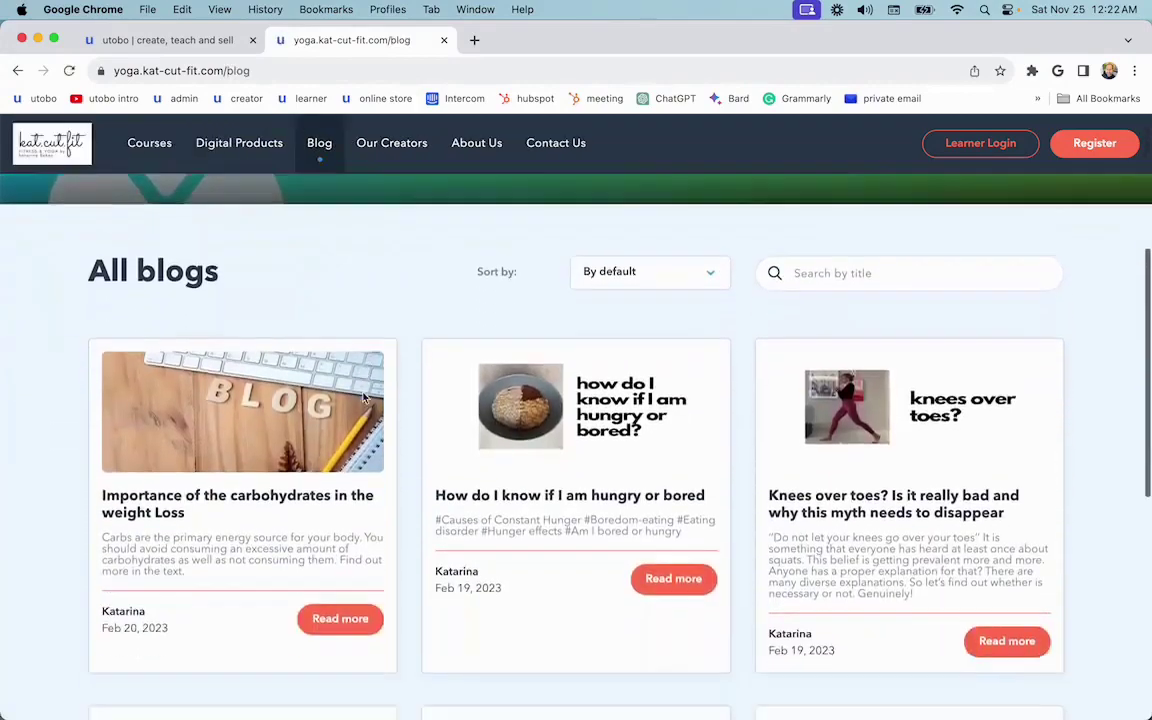
pyautogui.scroll(-1, 340, 560)
# - Read through the blog article on carbohydrates in weight loss
pyautogui.click(334, 593)
pyautogui.scroll(-5, 391, 537)
pyautogui.scroll(-3, 391, 537)
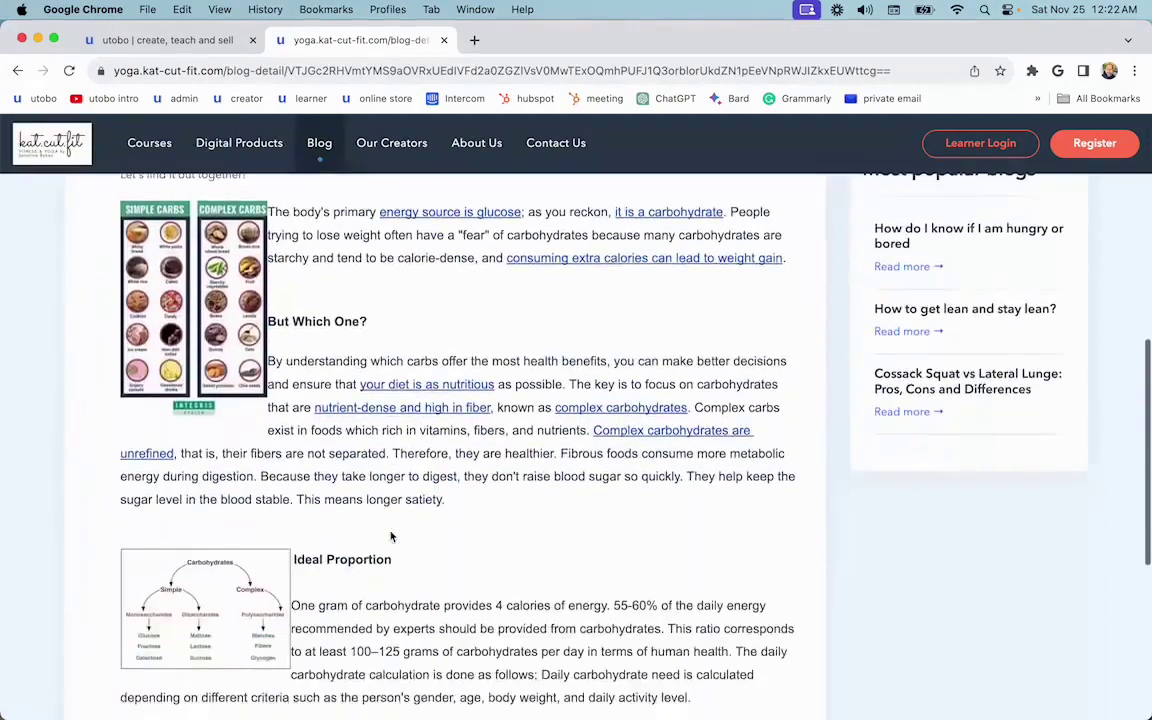
pyautogui.scroll(-2, 390, 531)
pyautogui.scroll(-2, 390, 531)
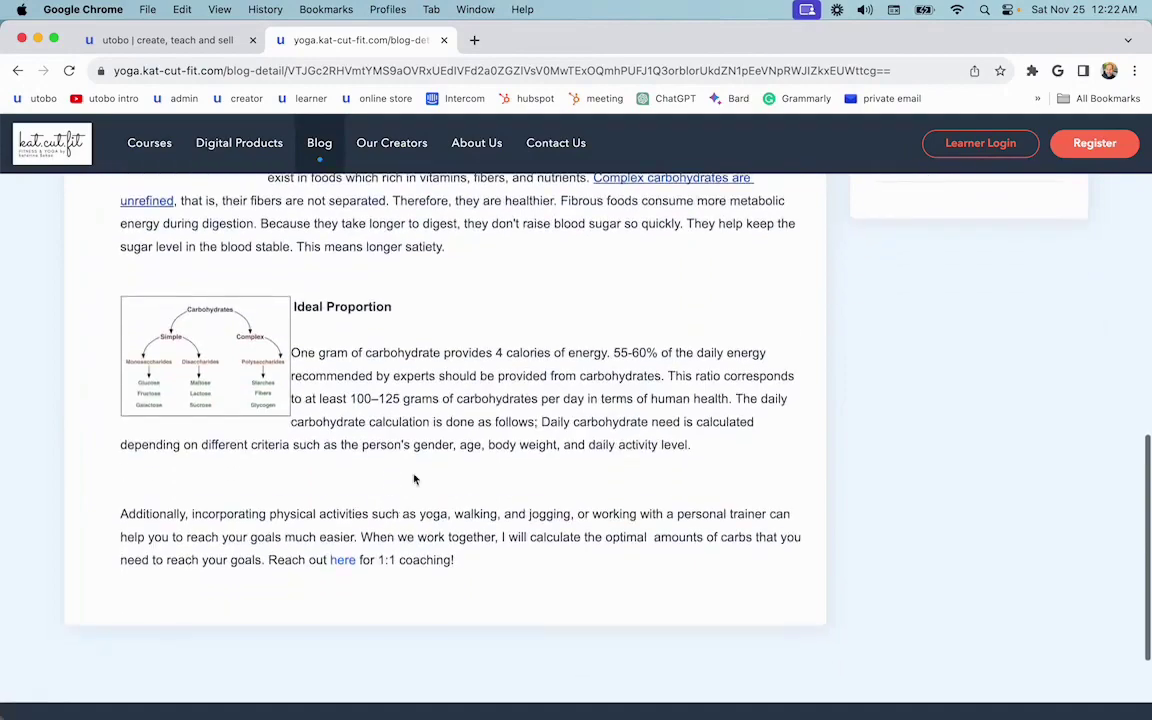
pyautogui.scroll(1, 414, 479)
pyautogui.scroll(4, 427, 452)
pyautogui.scroll(2, 427, 452)
pyautogui.scroll(4, 428, 456)
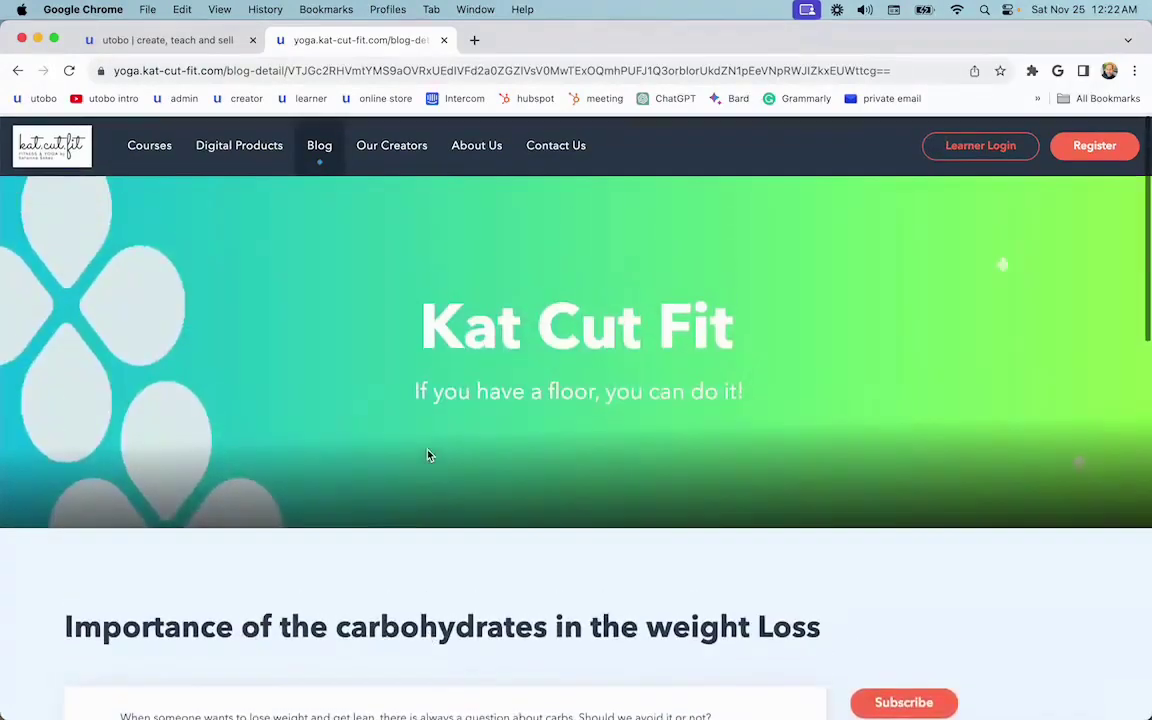
pyautogui.scroll(-3, 428, 455)
pyautogui.scroll(-1, 417, 417)
pyautogui.scroll(-3, 414, 413)
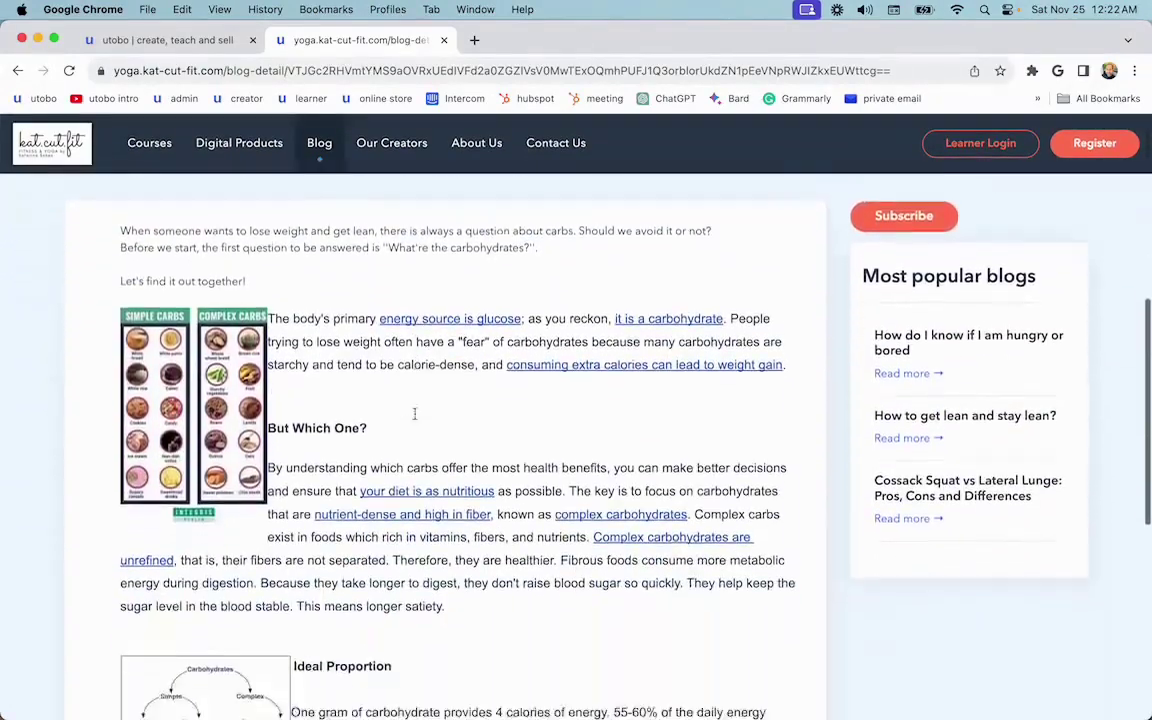
pyautogui.scroll(-2, 414, 413)
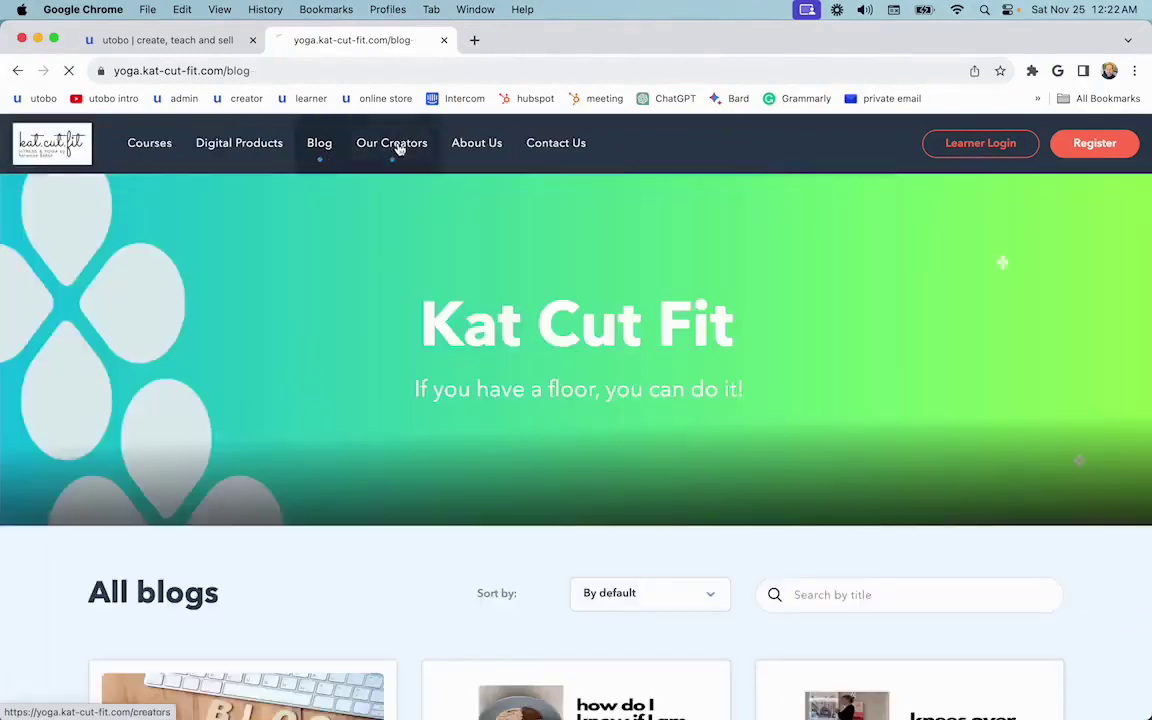
# - Open the Kat Cut Fit creators page and scroll through the creator's full profile
pyautogui.click(396, 145)
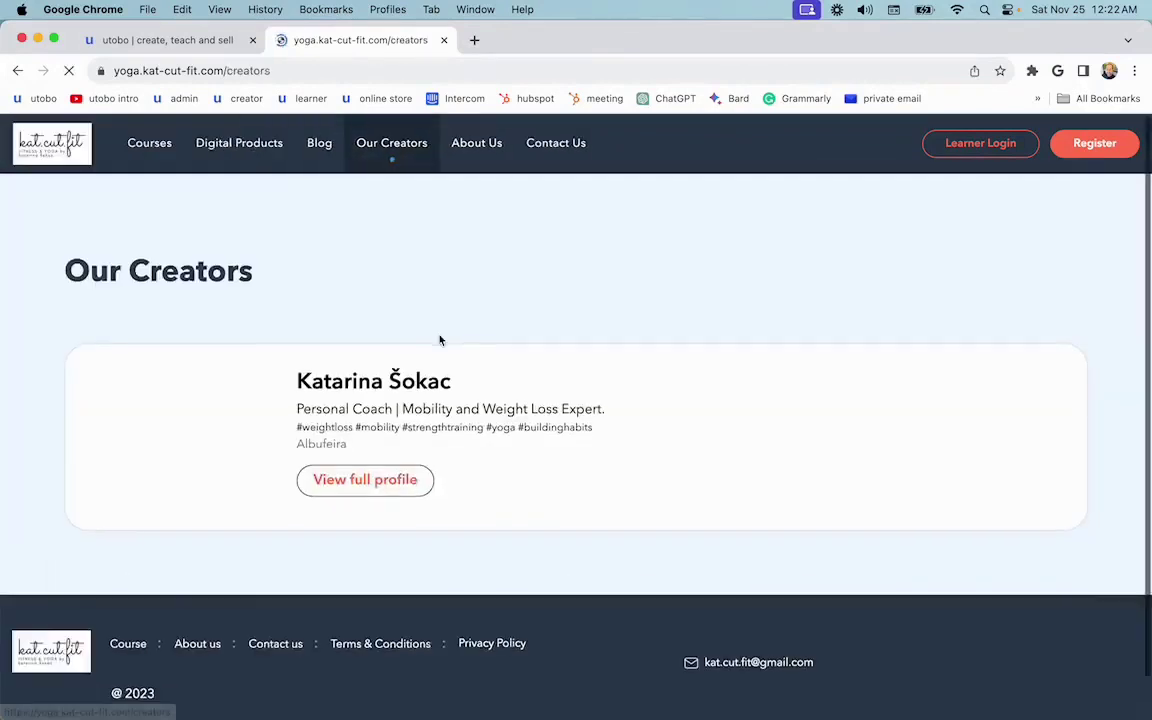
pyautogui.click(399, 432)
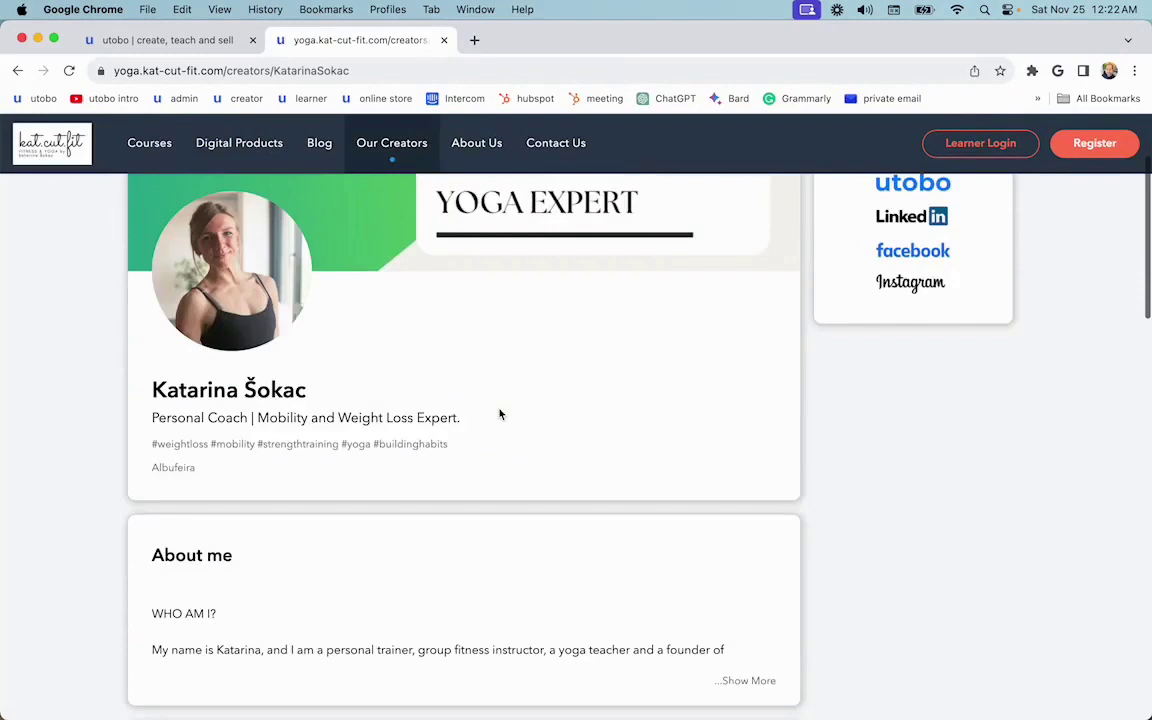
pyautogui.scroll(2, 500, 414)
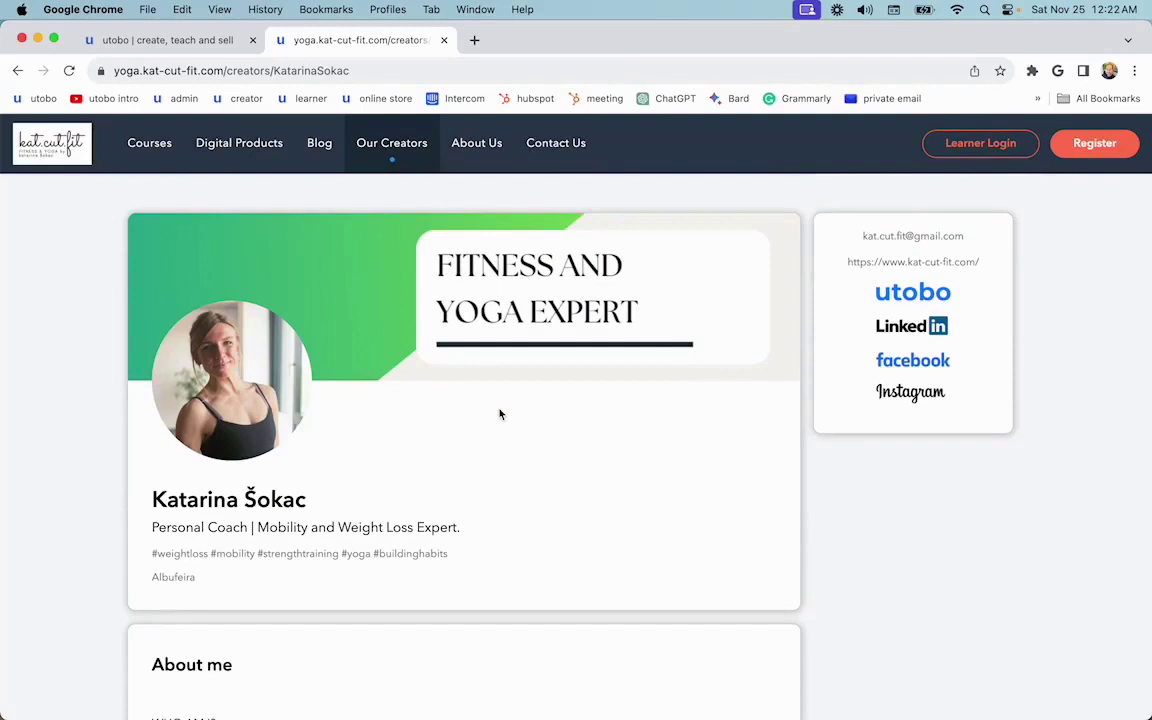
pyautogui.scroll(-3, 500, 414)
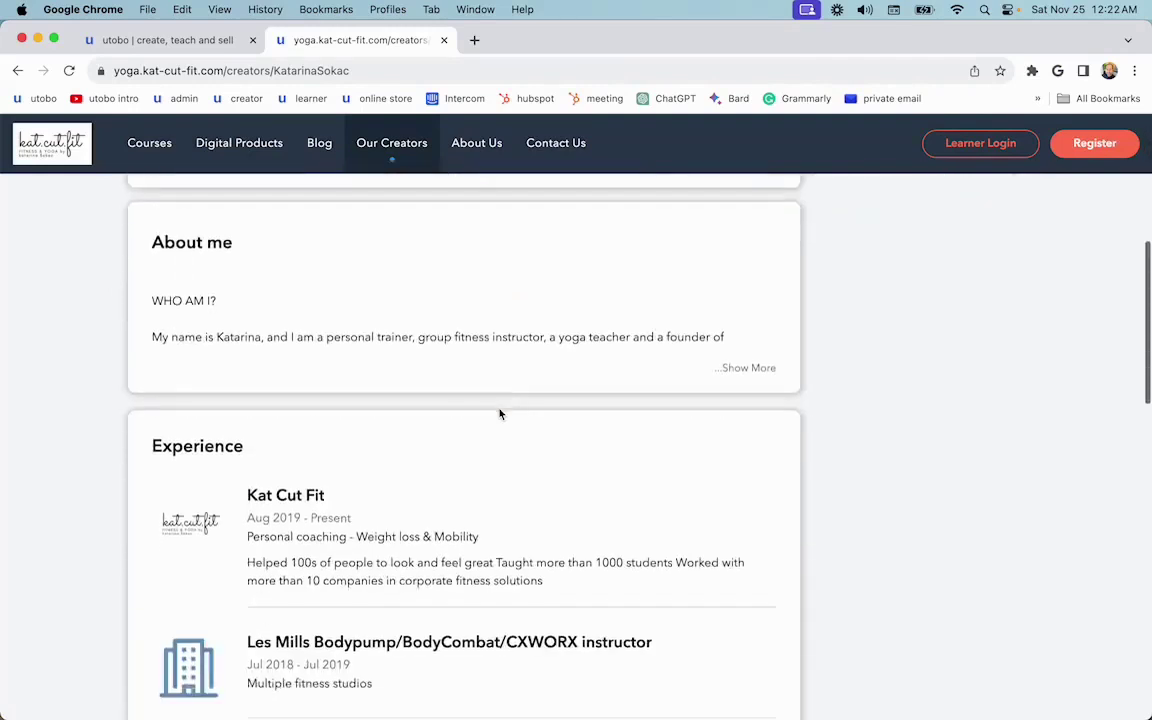
pyautogui.scroll(-1, 500, 414)
pyautogui.scroll(-1, 500, 414)
pyautogui.scroll(-3, 500, 414)
pyautogui.scroll(-1, 500, 414)
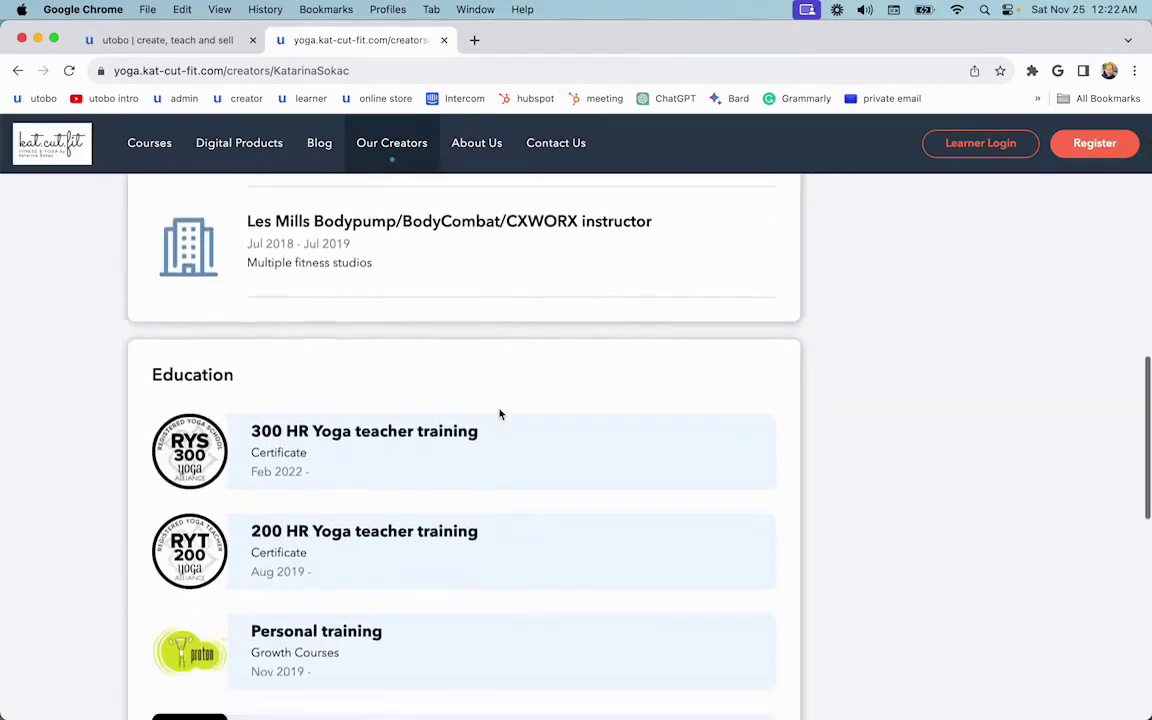
pyautogui.scroll(-1, 500, 414)
pyautogui.scroll(-2, 500, 414)
pyautogui.scroll(-2, 500, 414)
pyautogui.scroll(1, 500, 414)
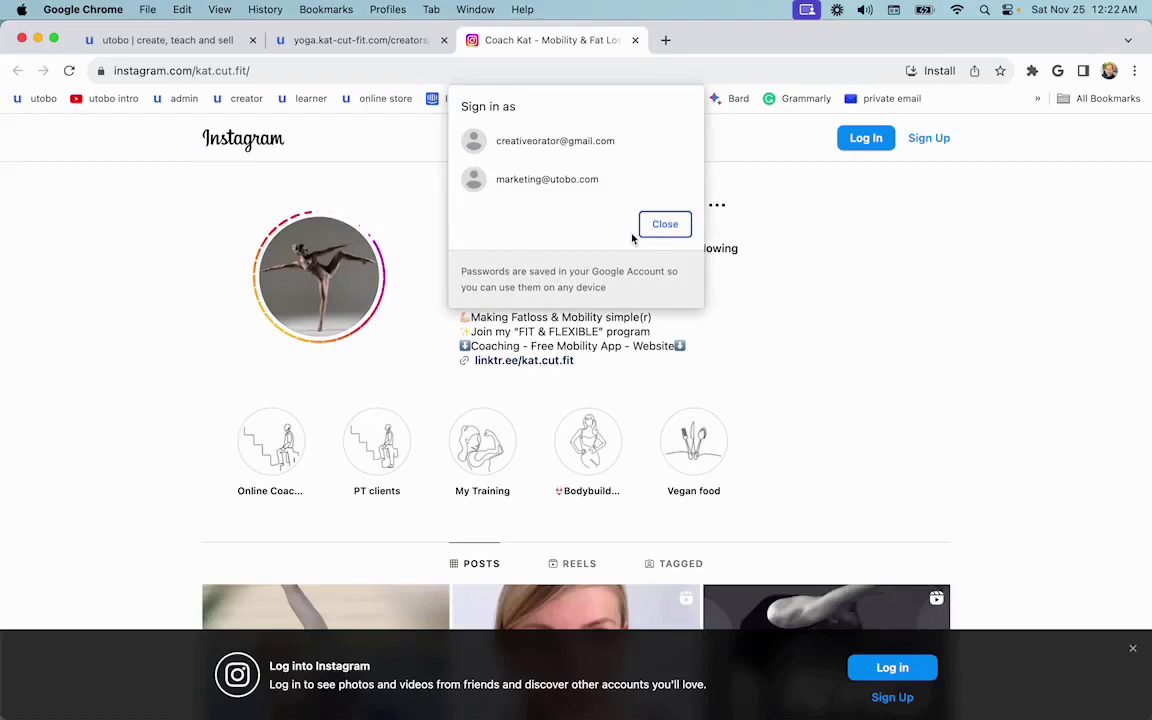
# - Dismiss the Google sign-in popup and scroll through Kat's Instagram profile
pyautogui.click(665, 224)
pyautogui.scroll(-1, 572, 316)
pyautogui.scroll(-1, 572, 316)
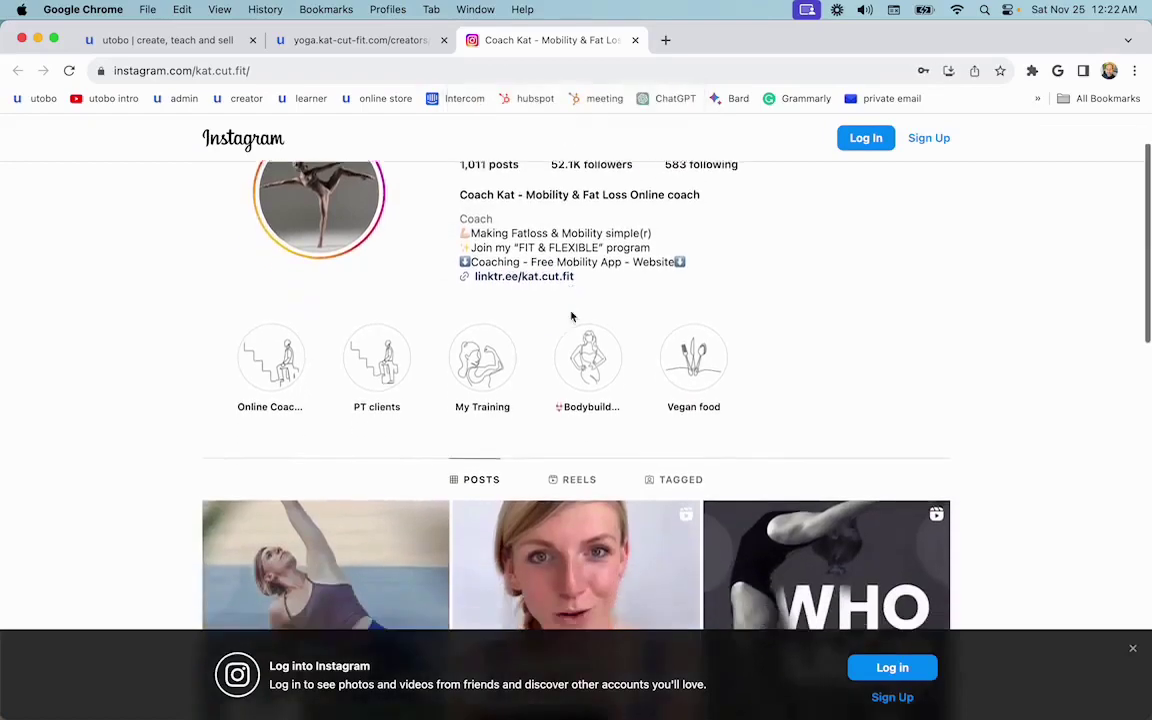
pyautogui.scroll(-5, 572, 316)
pyautogui.scroll(-3, 572, 316)
pyautogui.scroll(-1, 600, 380)
pyautogui.scroll(5, 640, 463)
pyautogui.scroll(3, 640, 463)
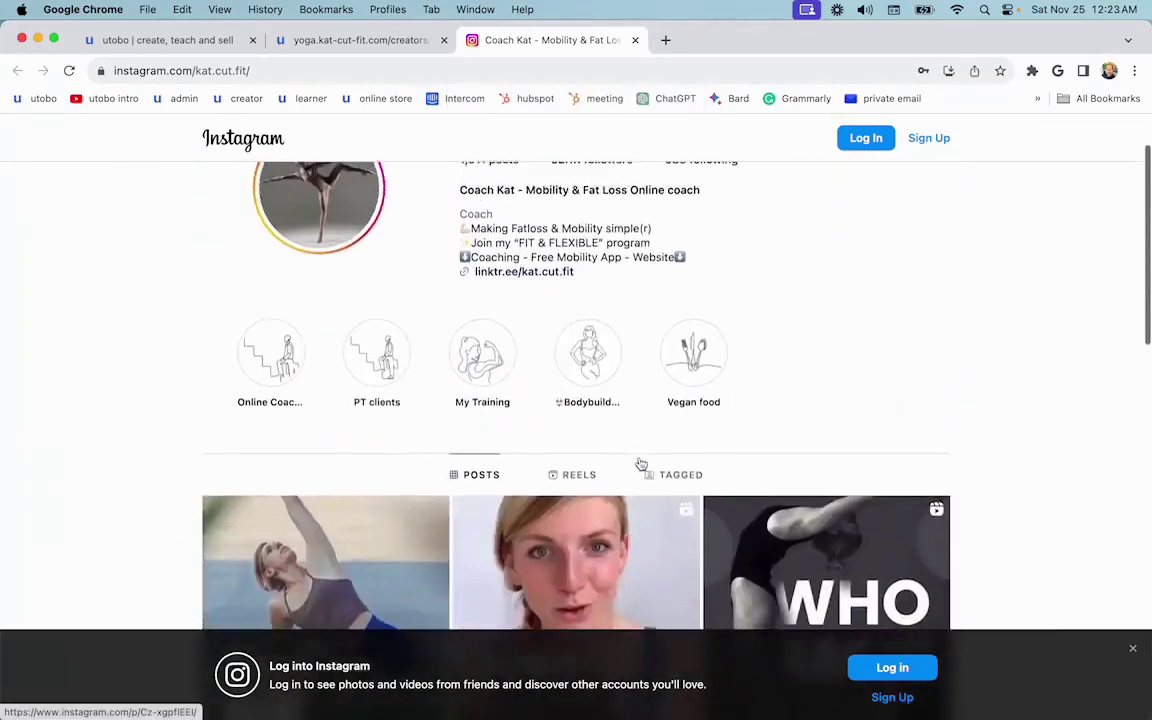
pyautogui.scroll(1, 575, 411)
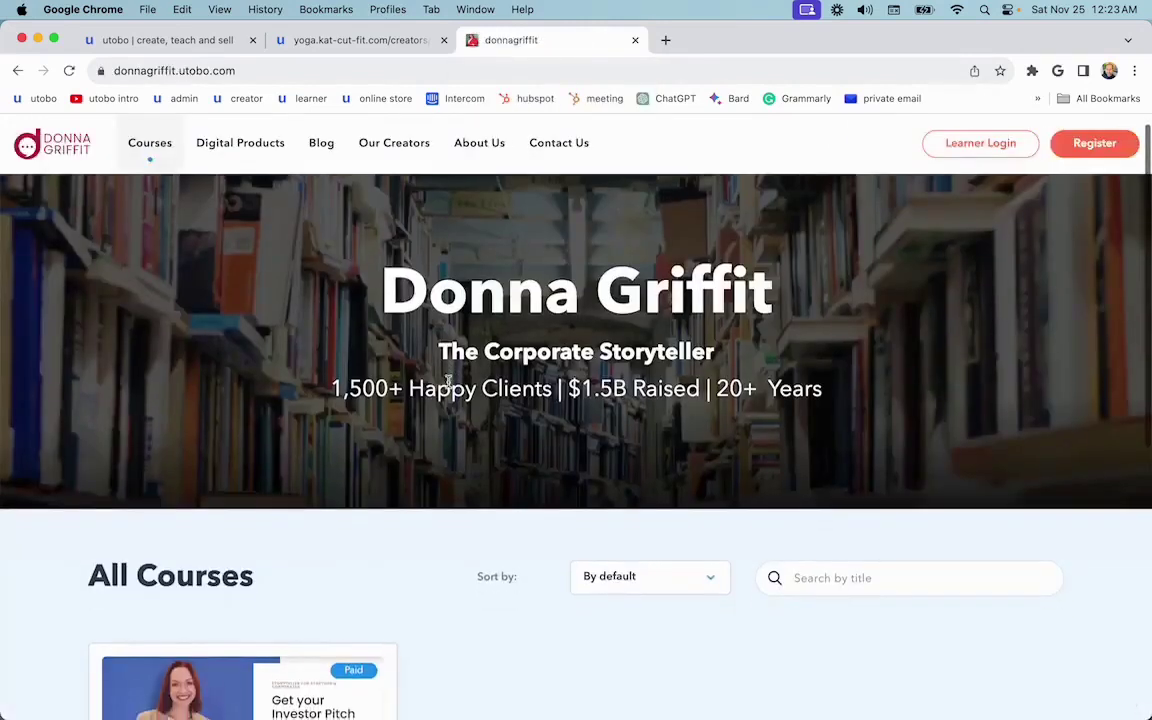
# - Scroll Donna Griffit's courses past the $2,500 consulting session, then view her three pitch-deck products
pyautogui.scroll(-5, 450, 388)
pyautogui.scroll(-2, 450, 388)
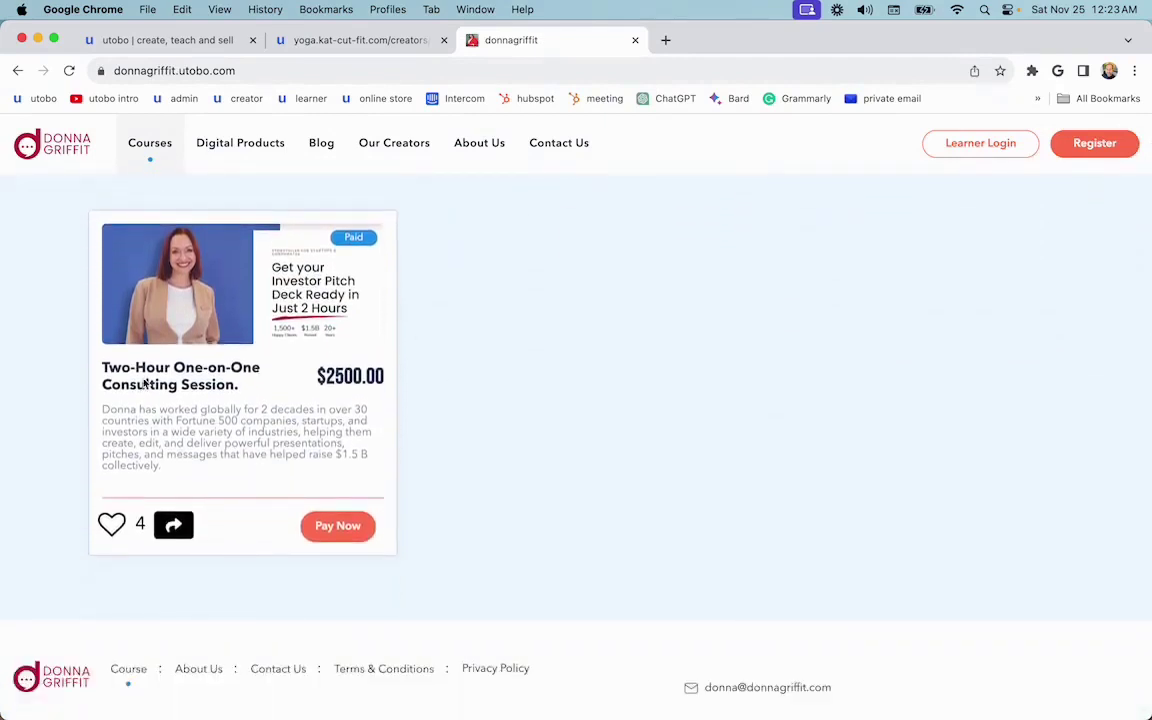
pyautogui.scroll(-1, 127, 373)
pyautogui.scroll(-1, 160, 360)
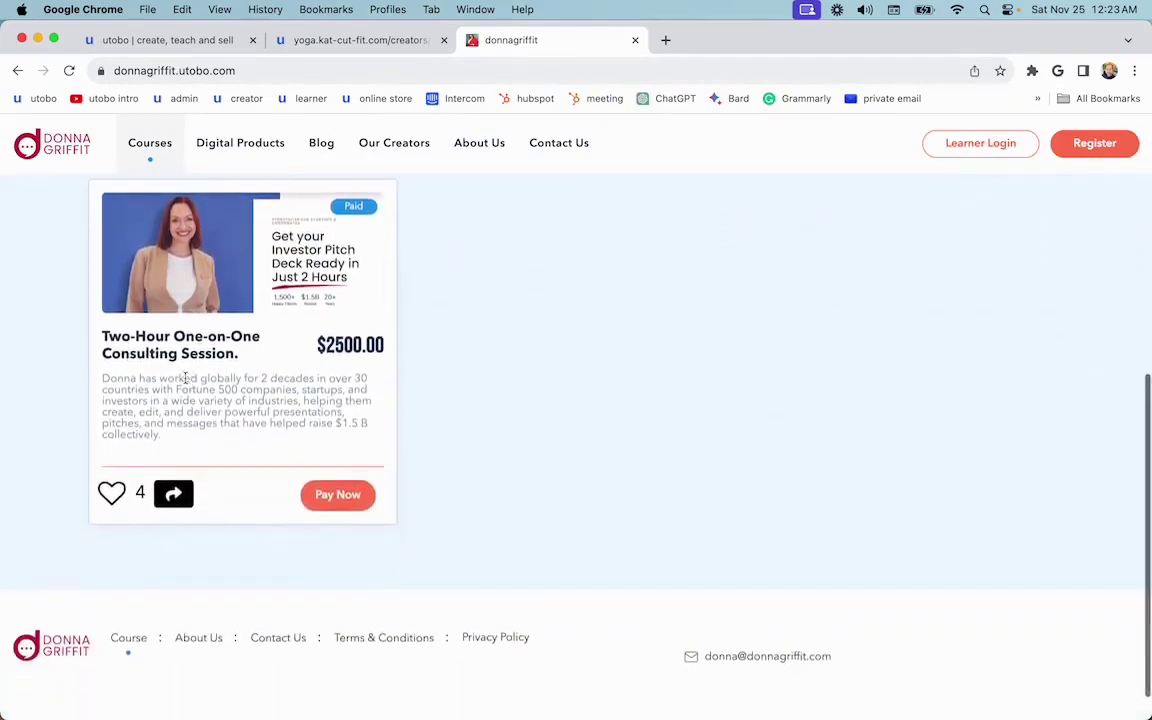
pyautogui.scroll(-2, 210, 336)
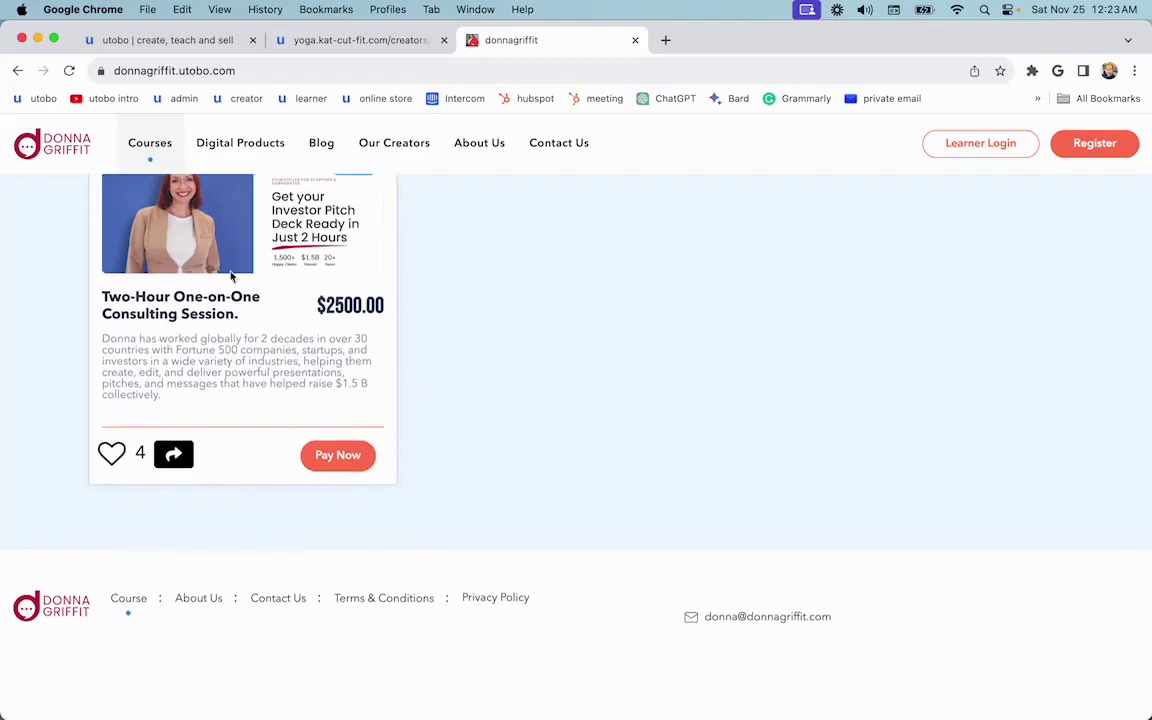
pyautogui.click(232, 163)
pyautogui.scroll(-5, 347, 370)
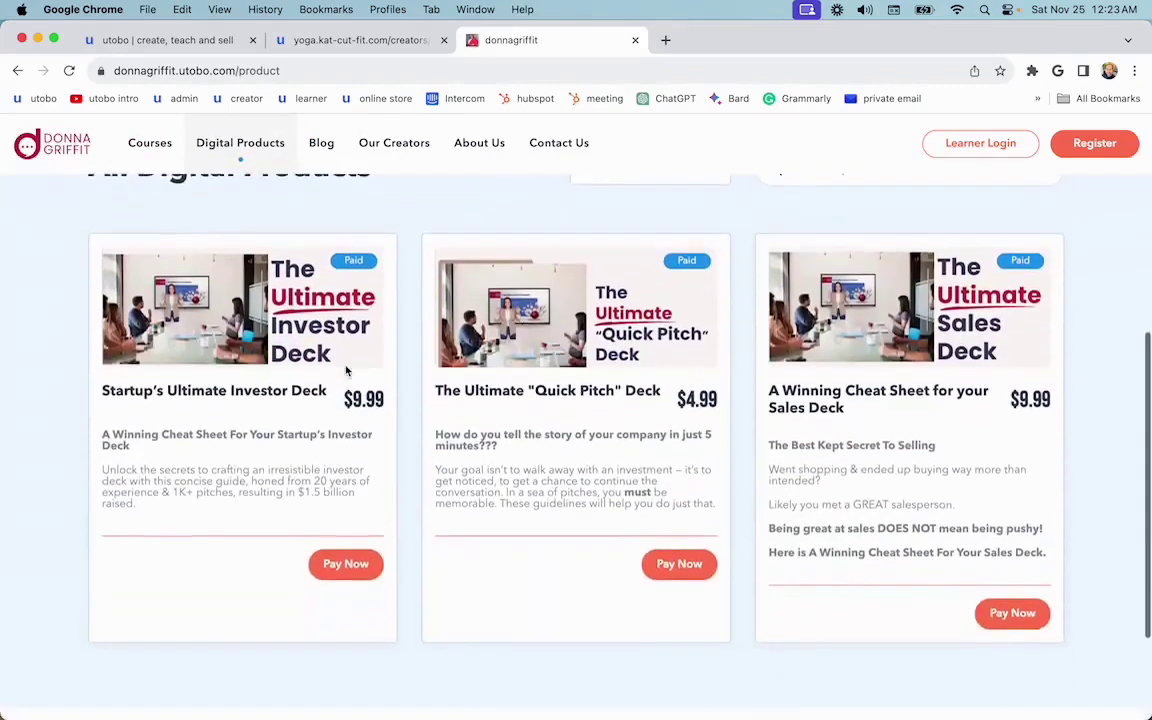
pyautogui.scroll(-1, 345, 362)
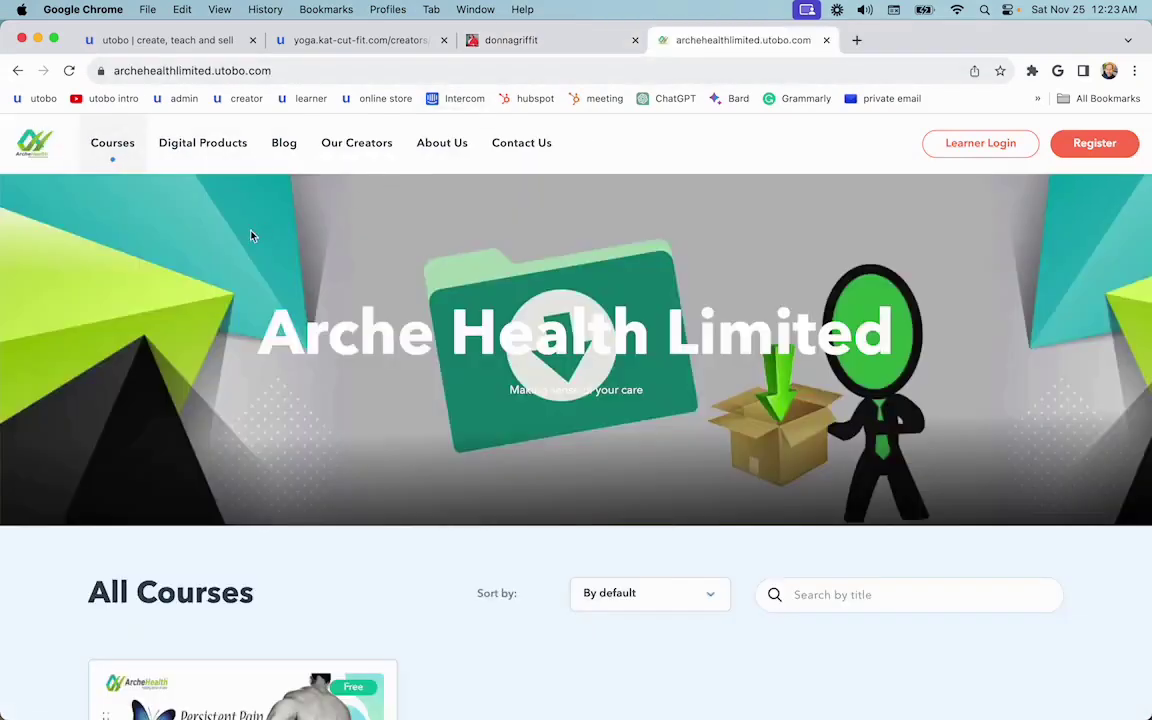
# - Open the Arche Health Persistent Pain Program course and scroll through it
pyautogui.scroll(-1, 250, 234)
pyautogui.scroll(-3, 386, 303)
pyautogui.scroll(-2, 380, 380)
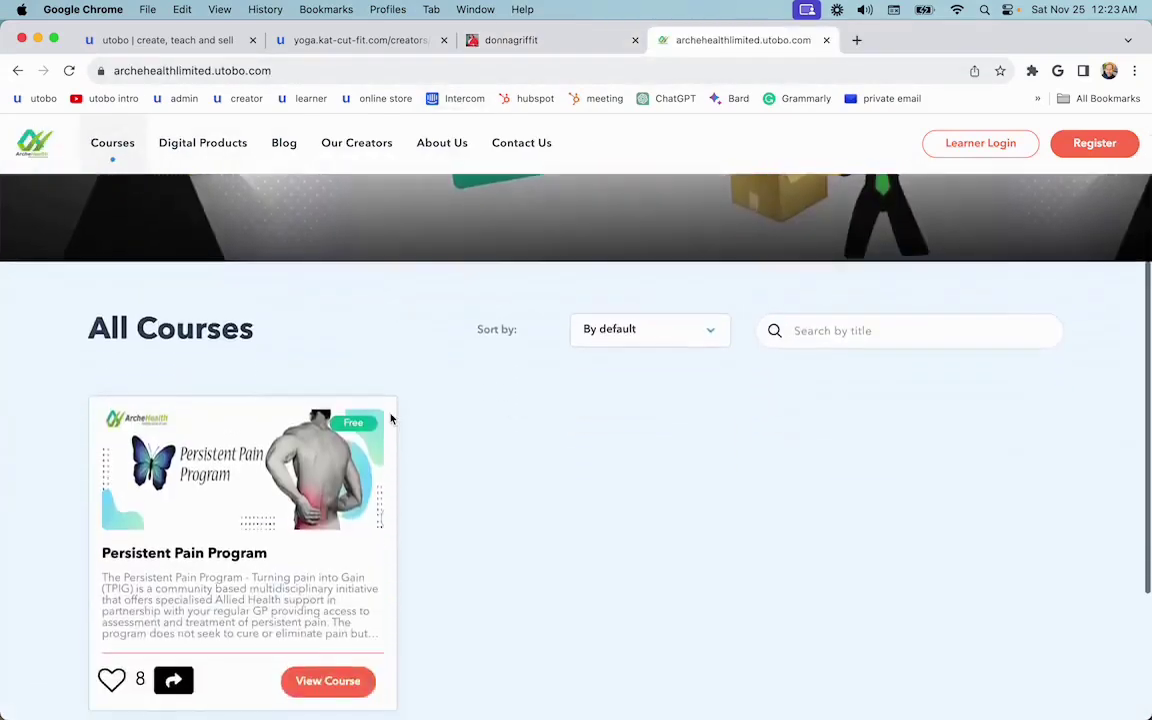
pyautogui.scroll(-2, 376, 452)
pyautogui.click(334, 567)
pyautogui.scroll(-3, 343, 557)
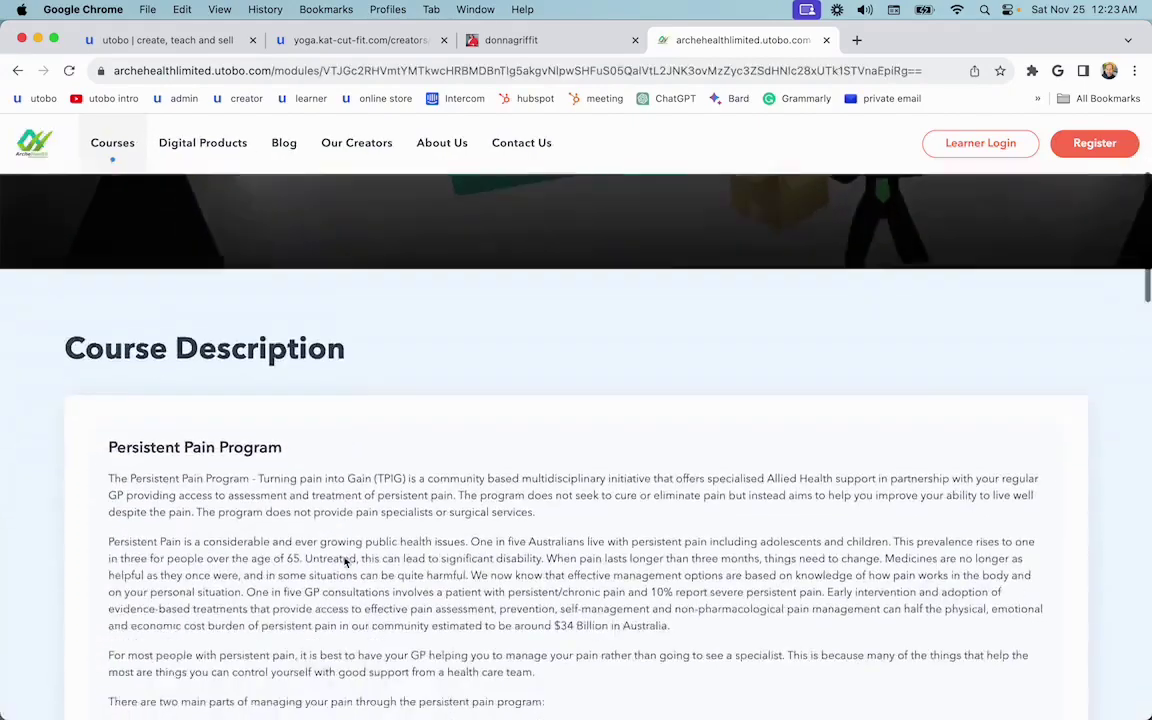
pyautogui.scroll(-2, 343, 557)
pyautogui.scroll(-5, 343, 557)
pyautogui.scroll(-3, 343, 557)
pyautogui.scroll(-3, 343, 557)
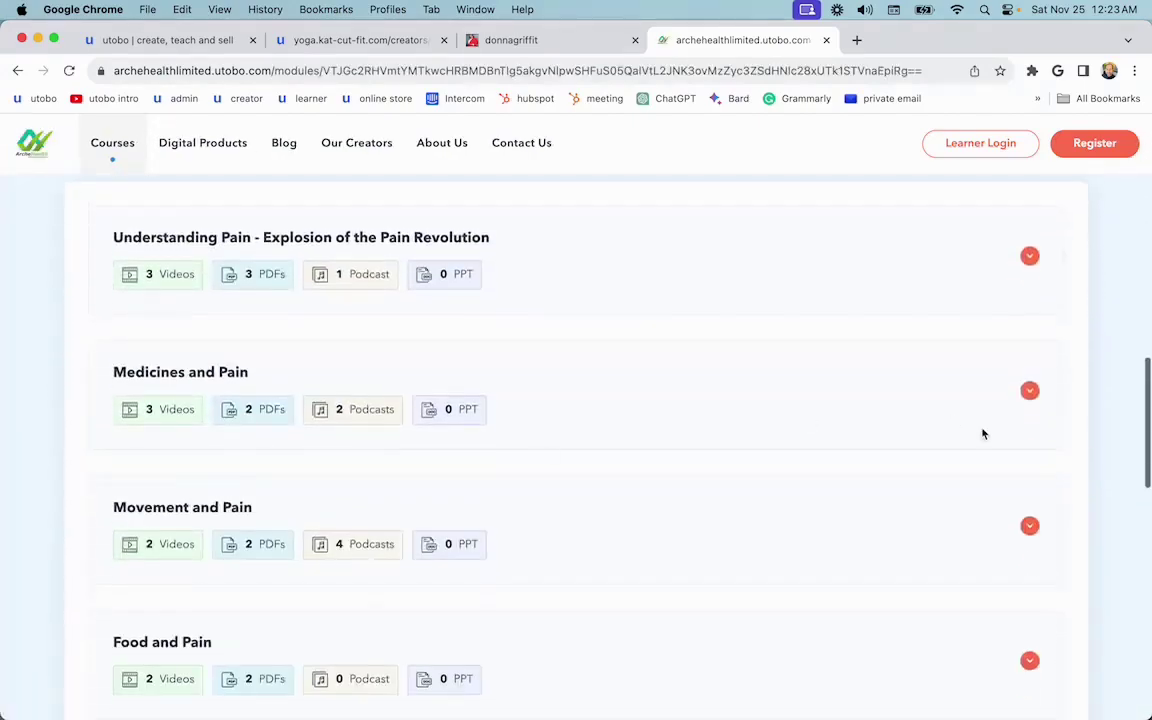
# - Play the acute and chronic pain lesson from the Medicines and Pain module, then close it
pyautogui.click(1030, 392)
pyautogui.scroll(-3, 300, 460)
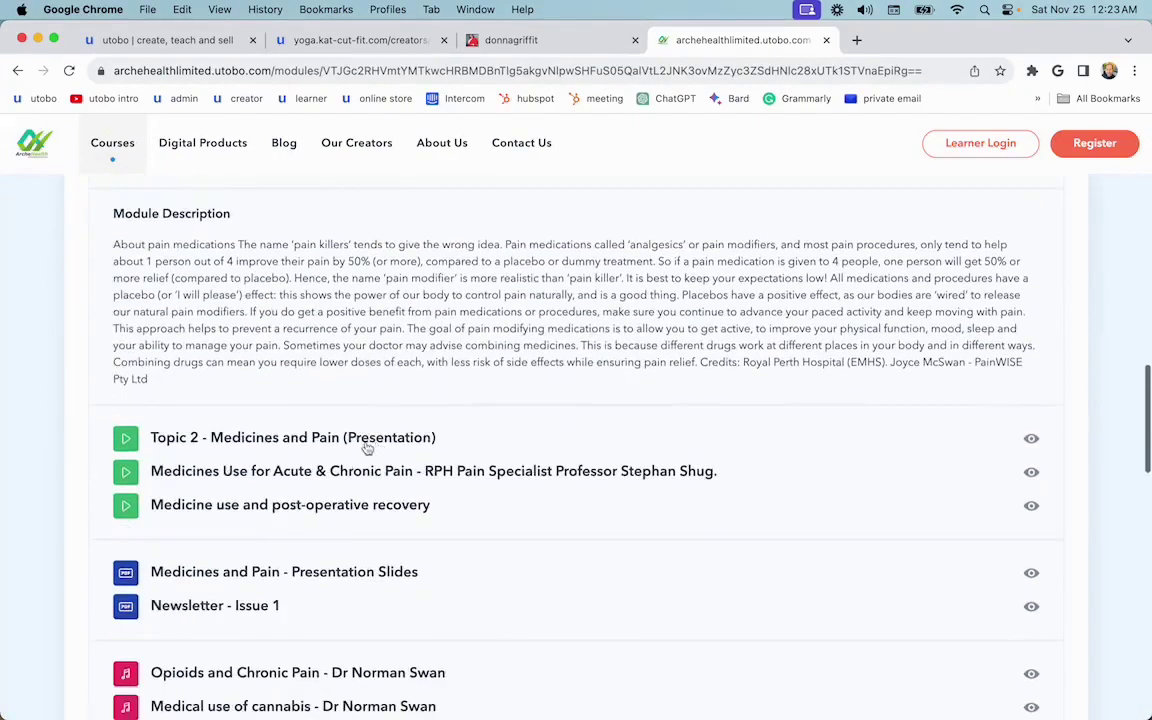
pyautogui.click(128, 475)
pyautogui.click(543, 445)
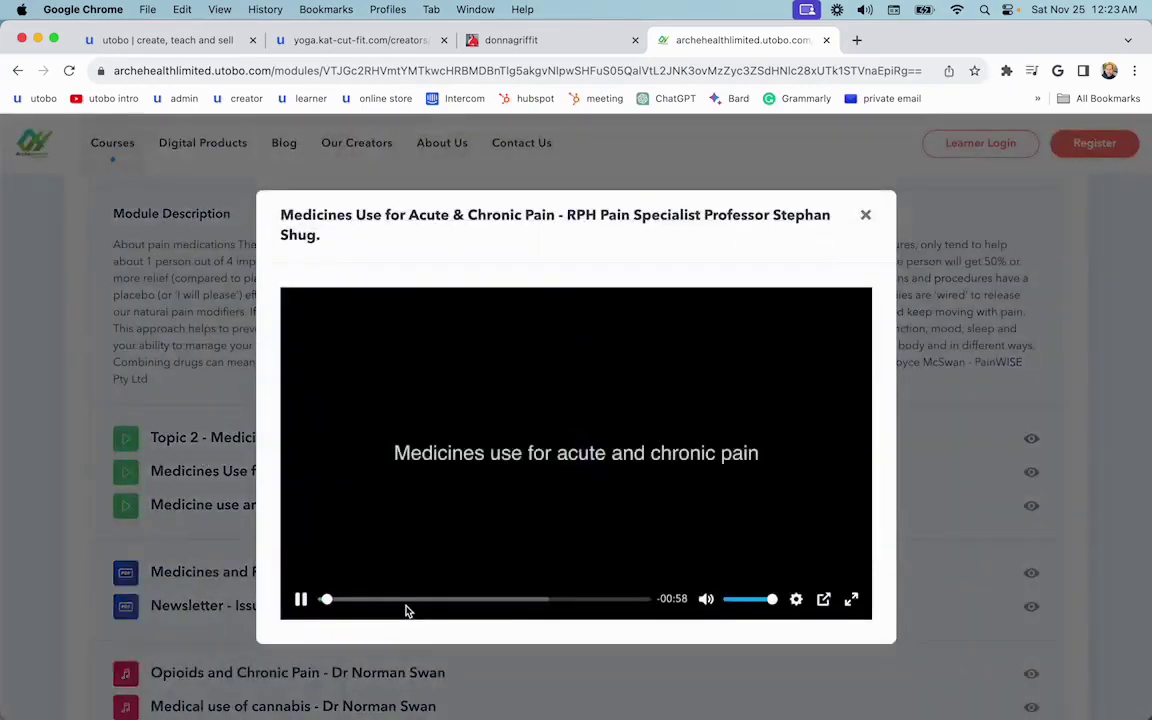
pyautogui.click(420, 600)
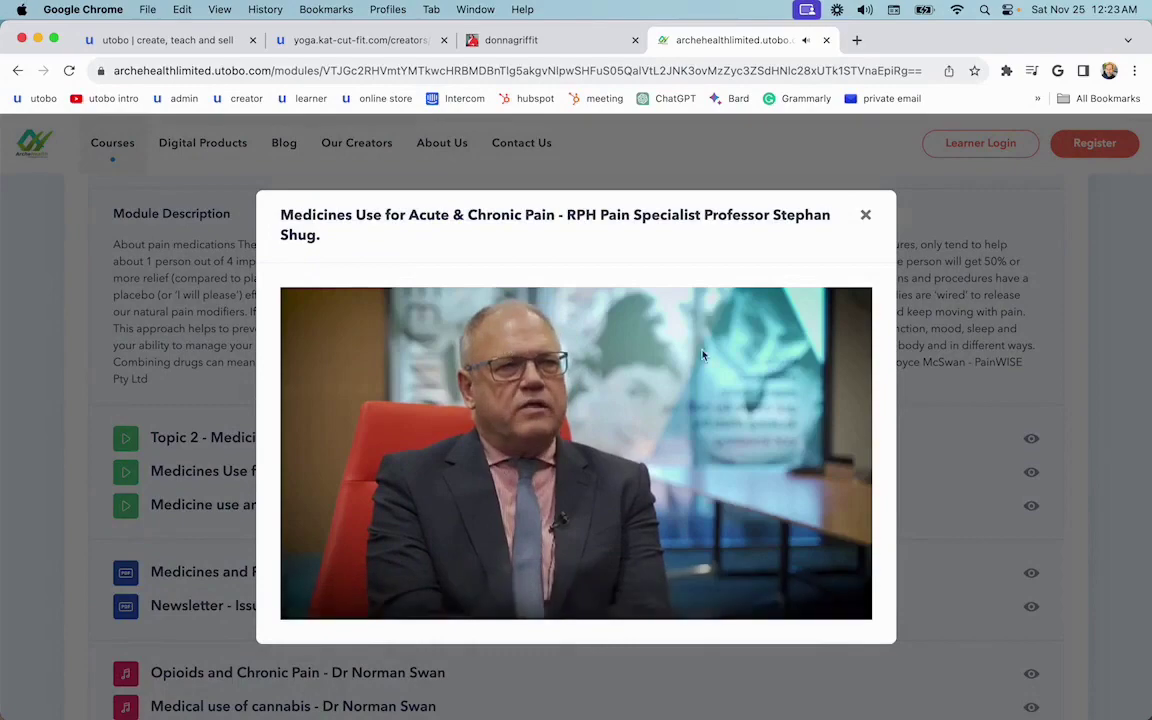
pyautogui.click(866, 216)
# - Visit the store's Digital Products page and return to its course listing
pyautogui.scroll(-3, 450, 270)
pyautogui.scroll(-3, 450, 270)
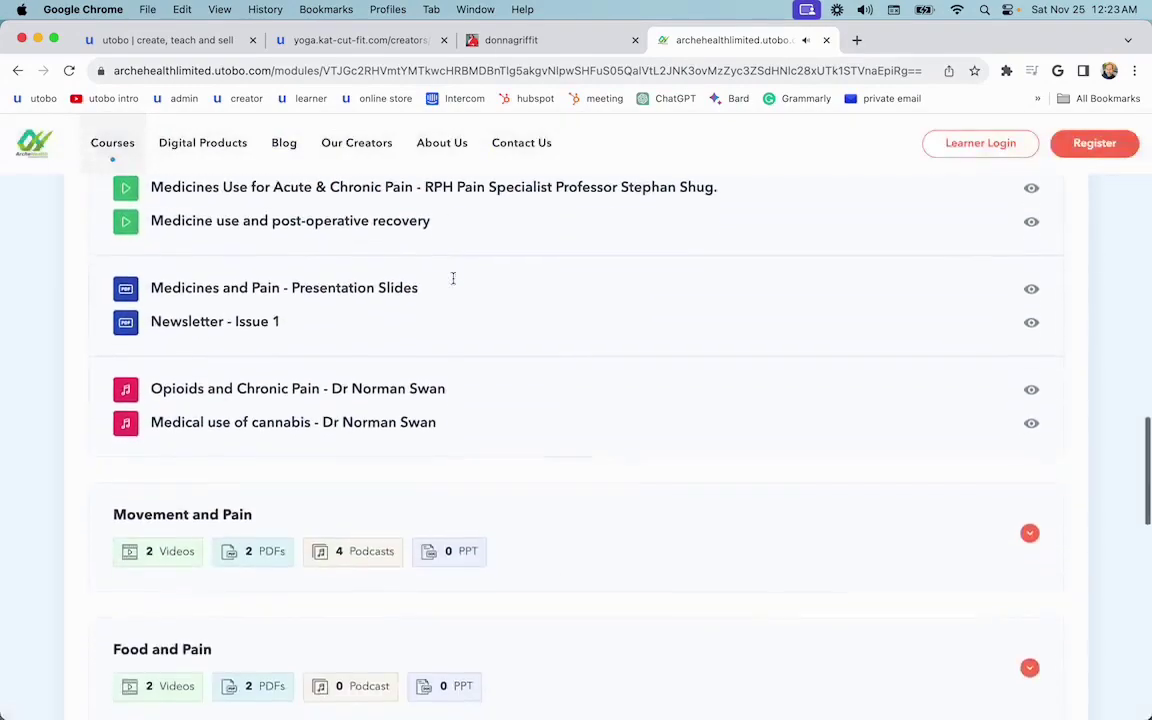
pyautogui.scroll(4, 450, 270)
pyautogui.click(202, 143)
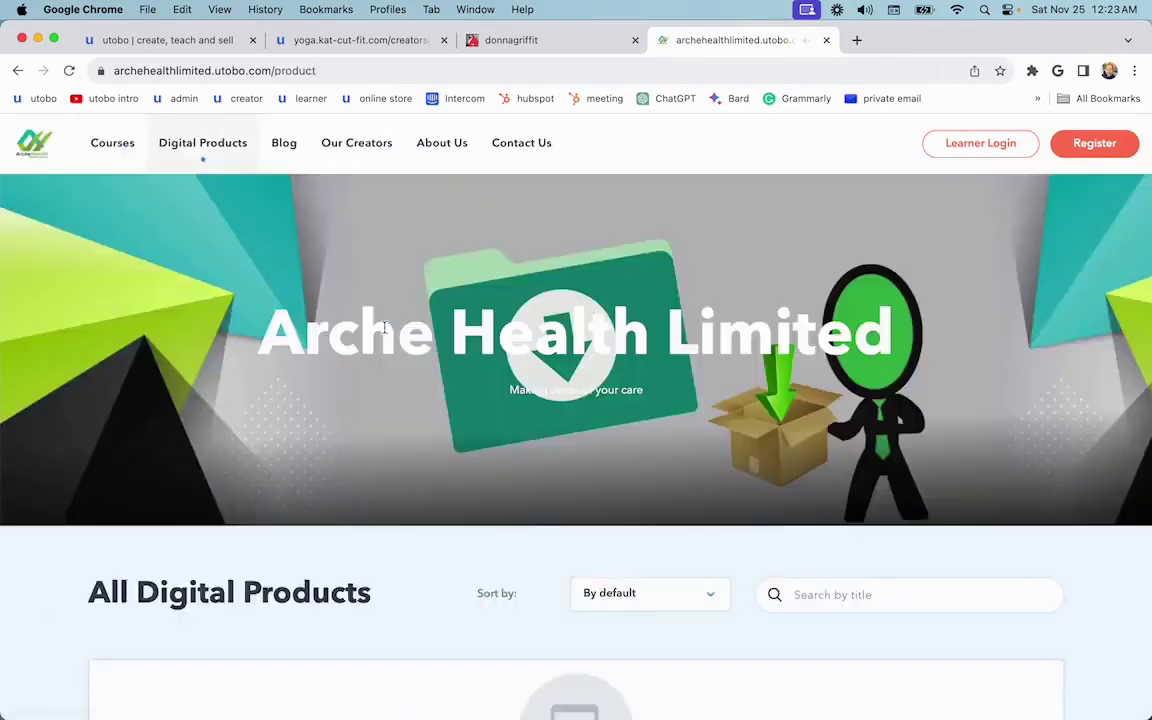
pyautogui.click(92, 146)
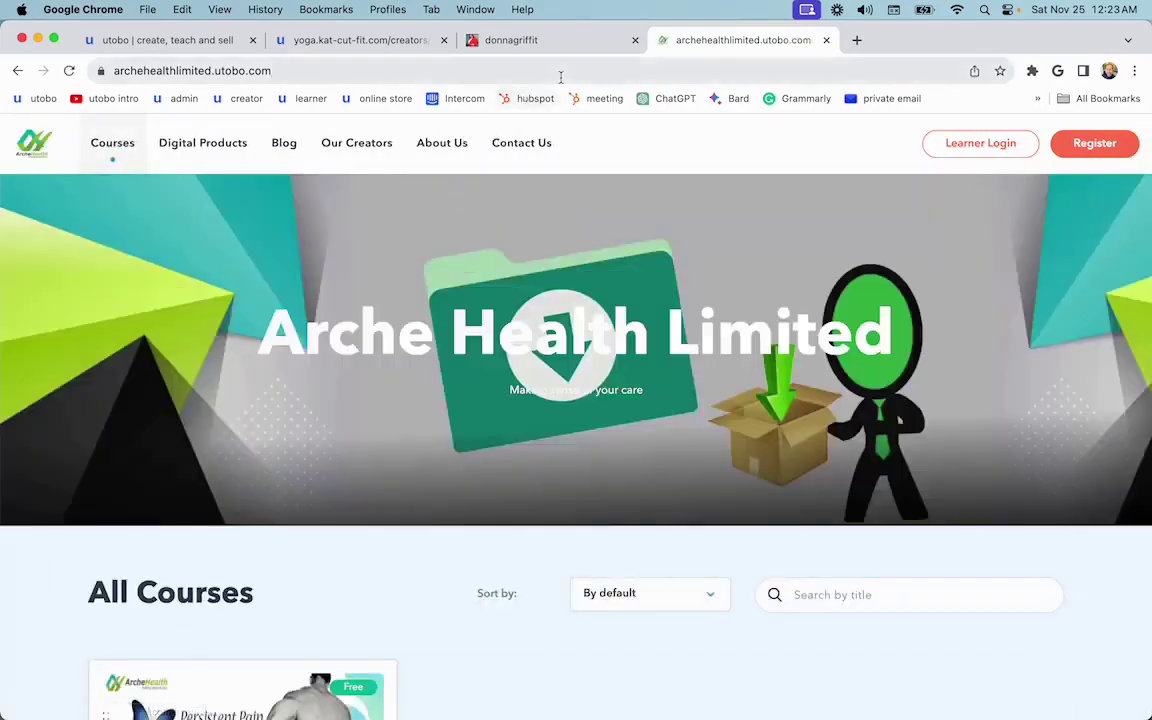
# - Load the crawlq.utobo.com store in a fresh tab and scroll down its page
pyautogui.click(560, 72)
pyautogui.press('super+t')
pyautogui.write('cra')
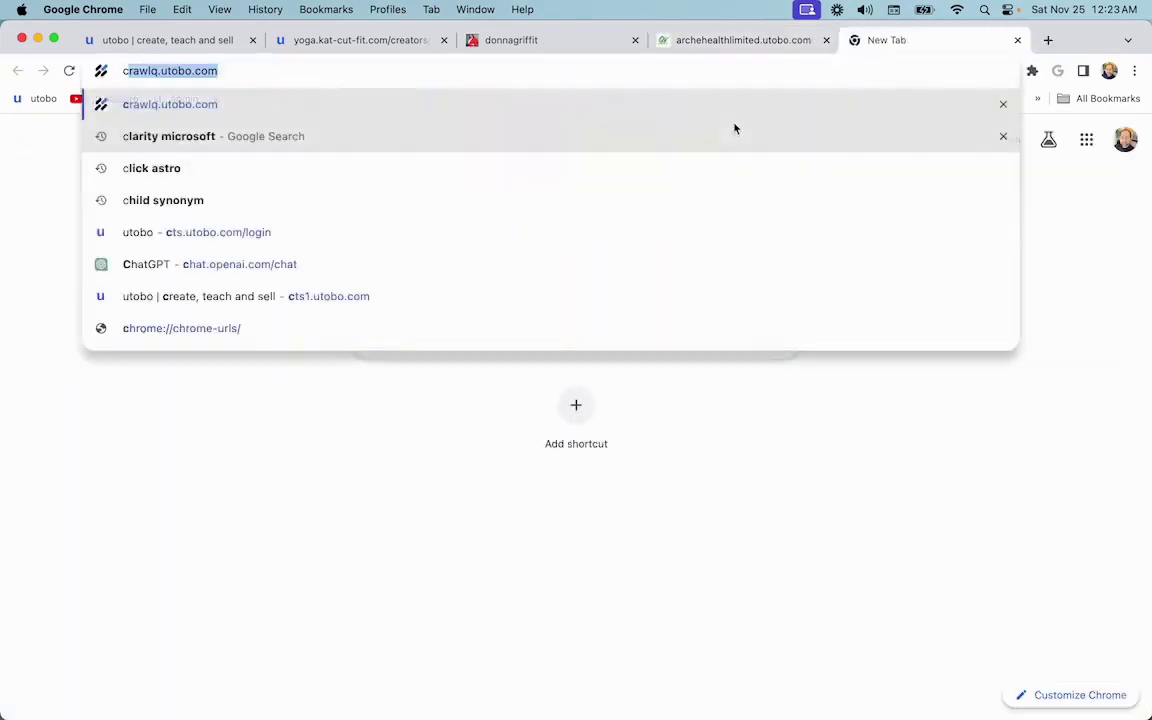
pyautogui.press('Return')
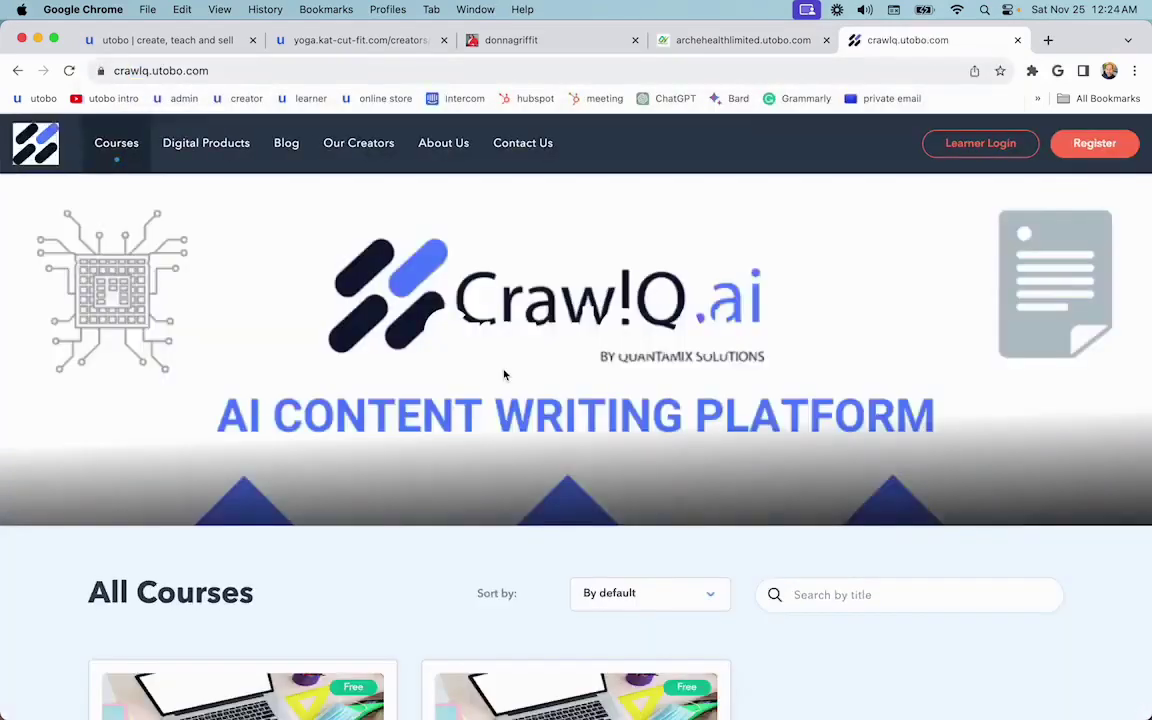
pyautogui.scroll(-1, 504, 375)
pyautogui.scroll(-1, 504, 375)
pyautogui.scroll(-3, 504, 375)
pyautogui.scroll(-1, 504, 375)
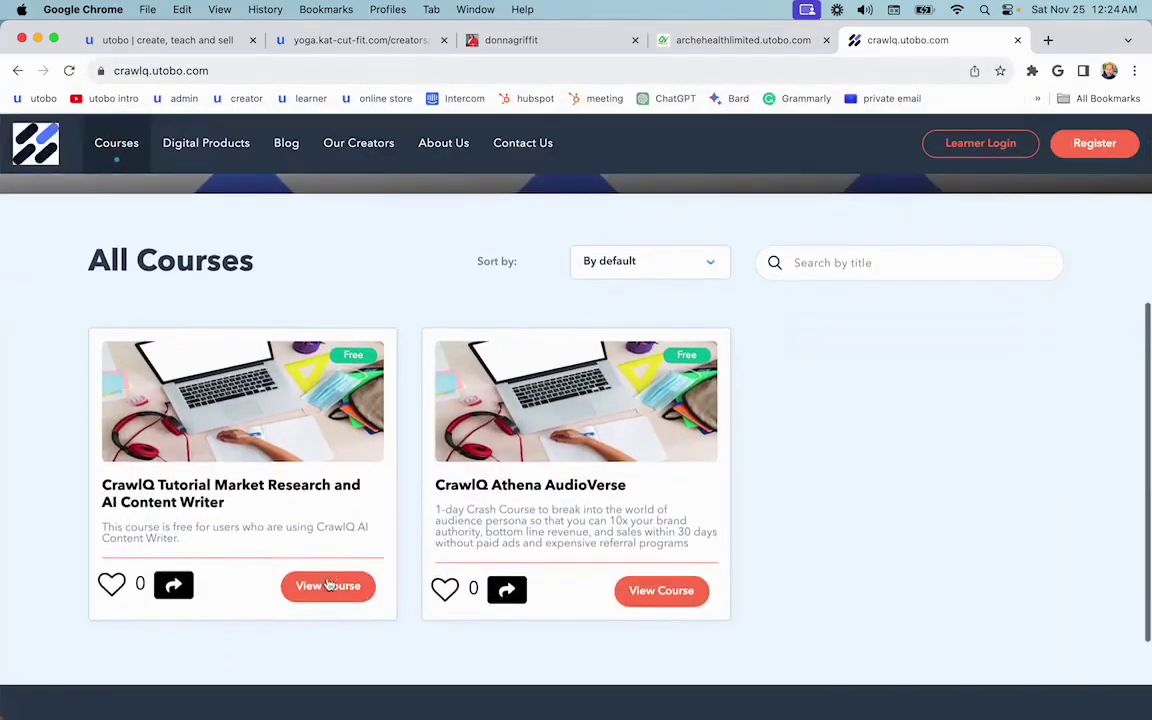
# - Play and close the CrawlQ Deep Intro with Randy video in the tutorial's webinar module
pyautogui.click(328, 585)
pyautogui.scroll(-5, 427, 442)
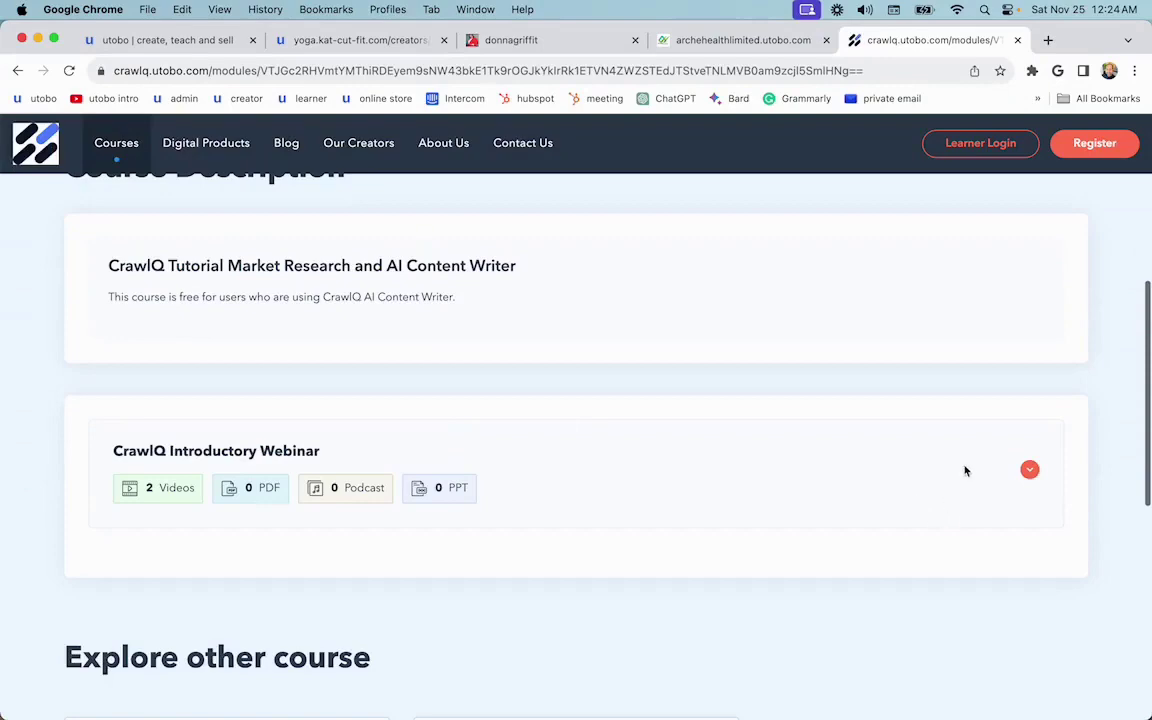
pyautogui.click(1032, 472)
pyautogui.scroll(-3, 253, 437)
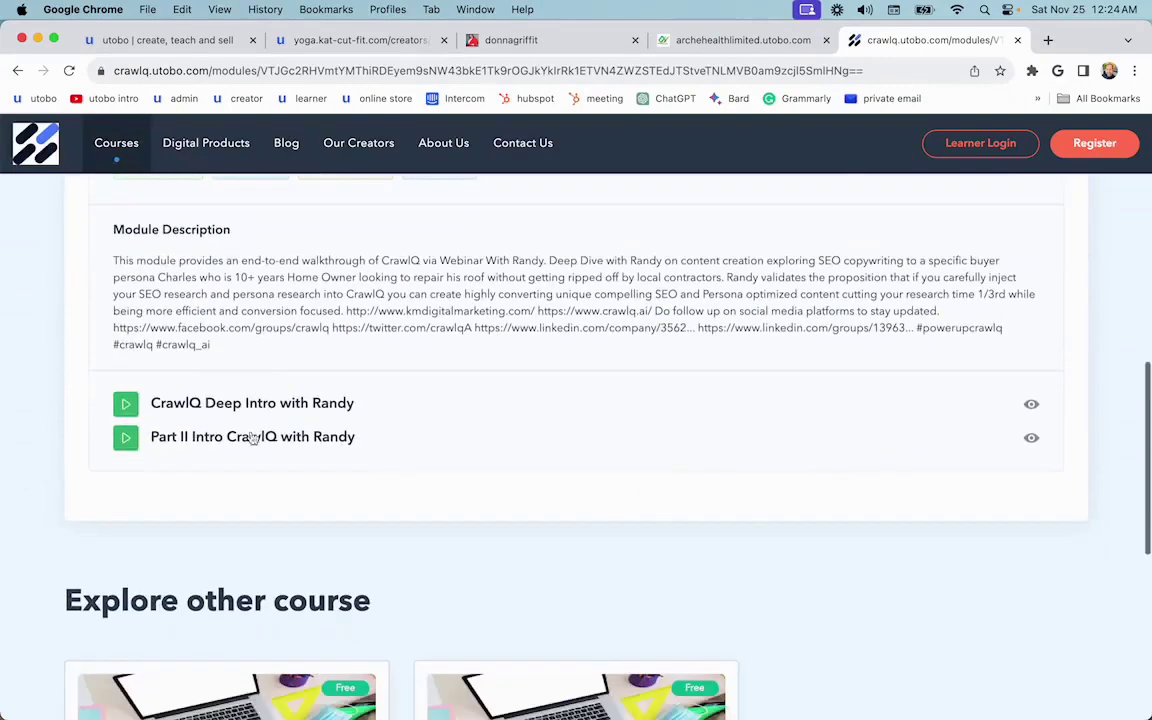
pyautogui.click(250, 403)
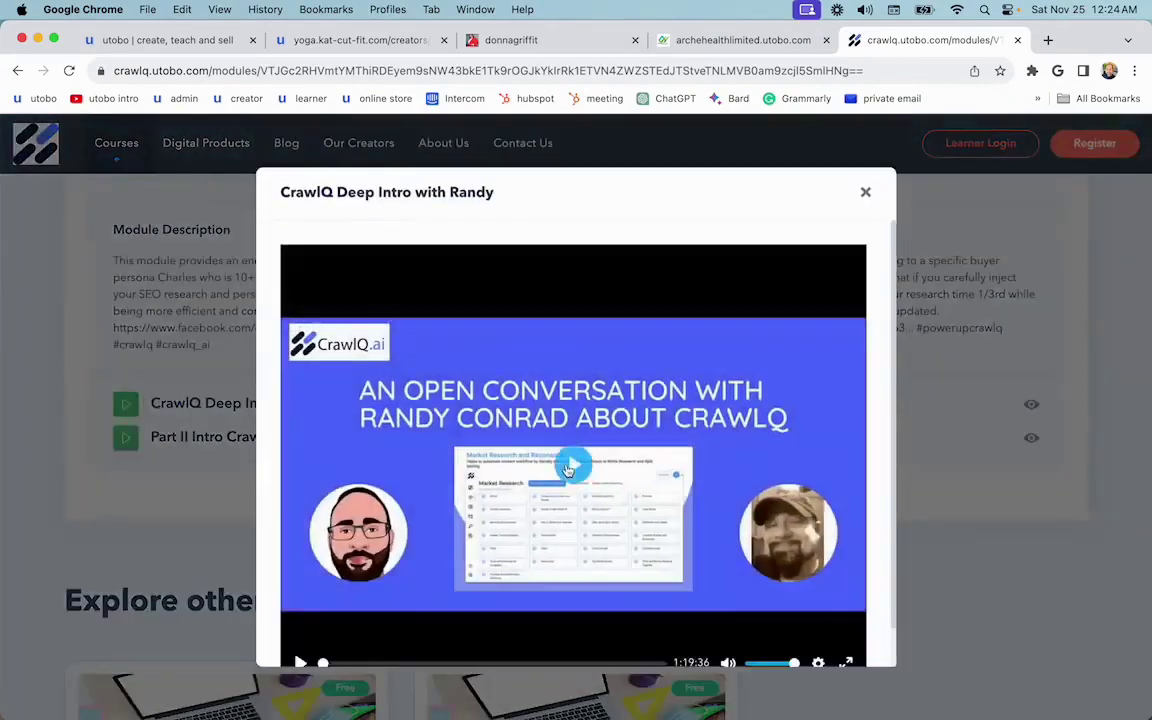
pyautogui.click(574, 464)
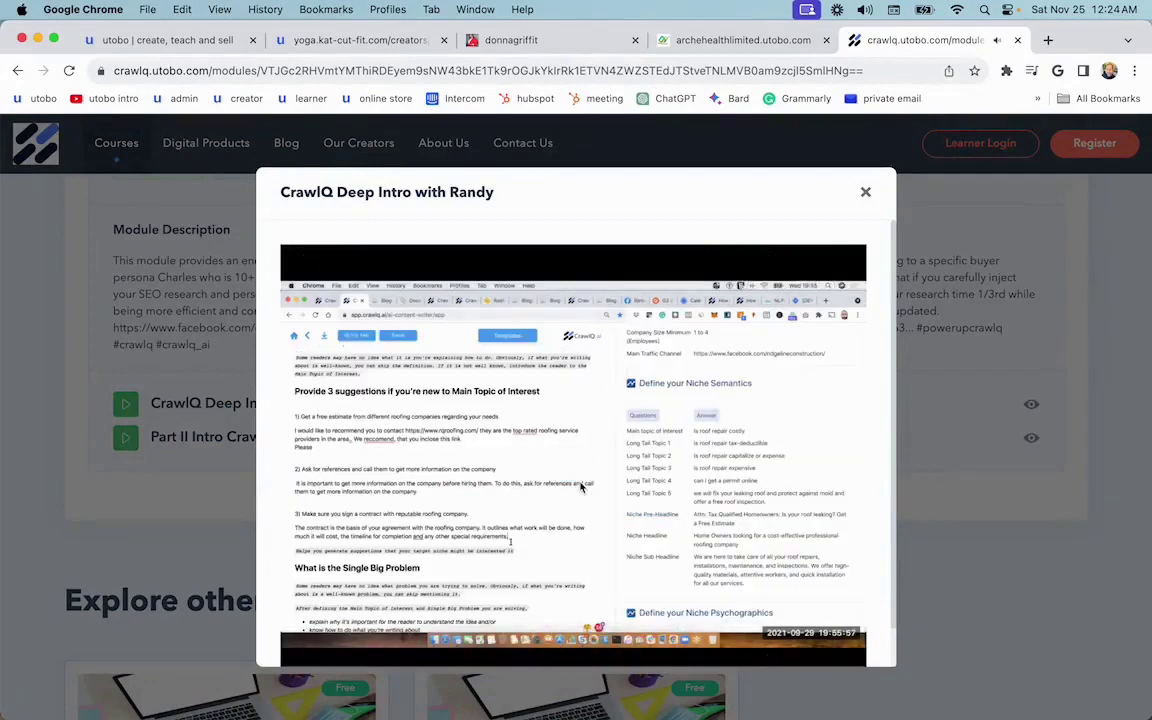
pyautogui.click(865, 192)
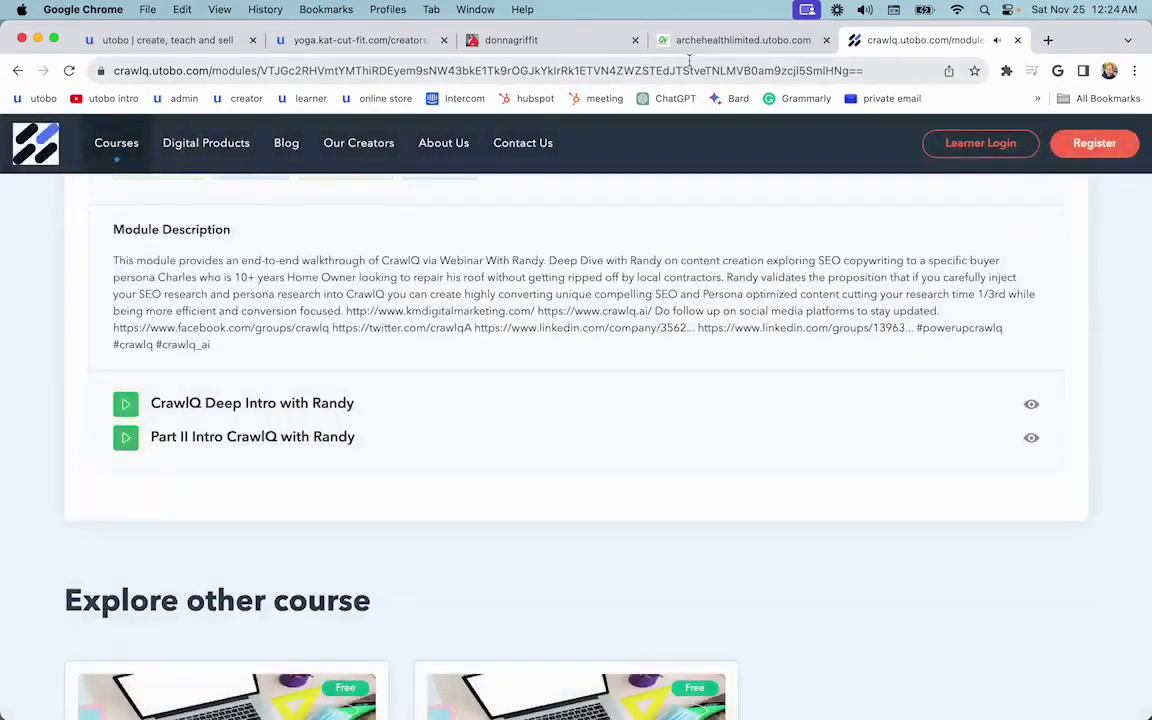
# - Switch to the utobo dashboard tab and load utobo.com from the 'utobo' bookmark
pyautogui.click(150, 39)
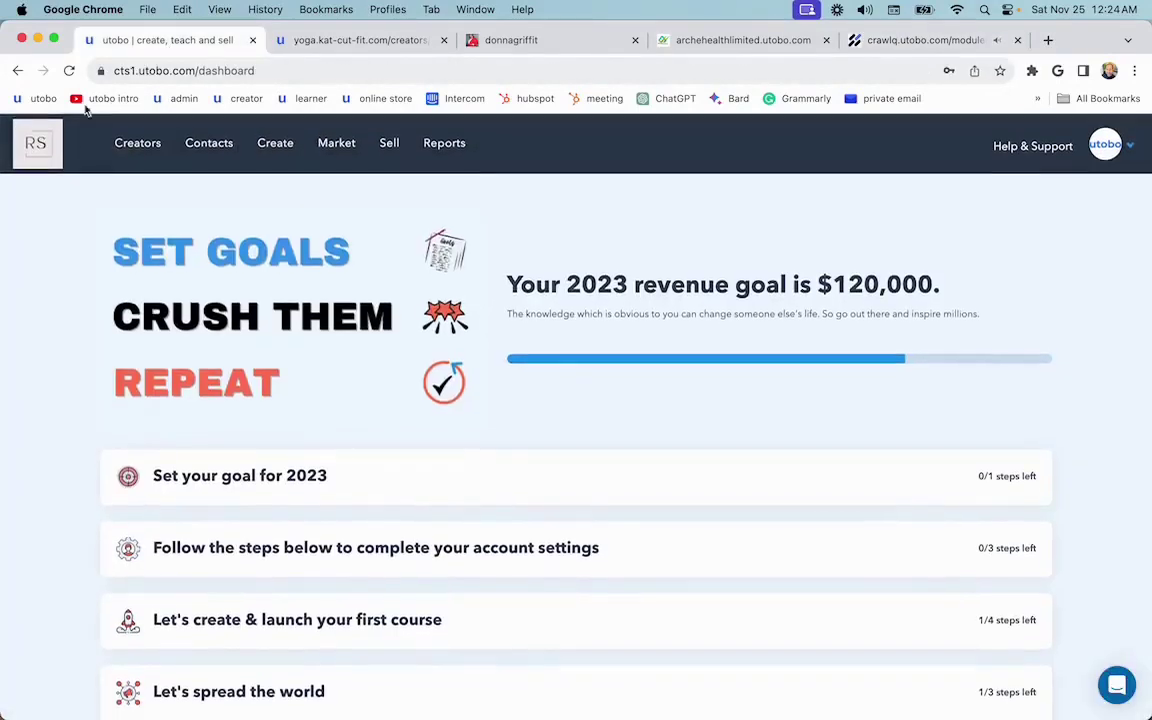
pyautogui.click(33, 99)
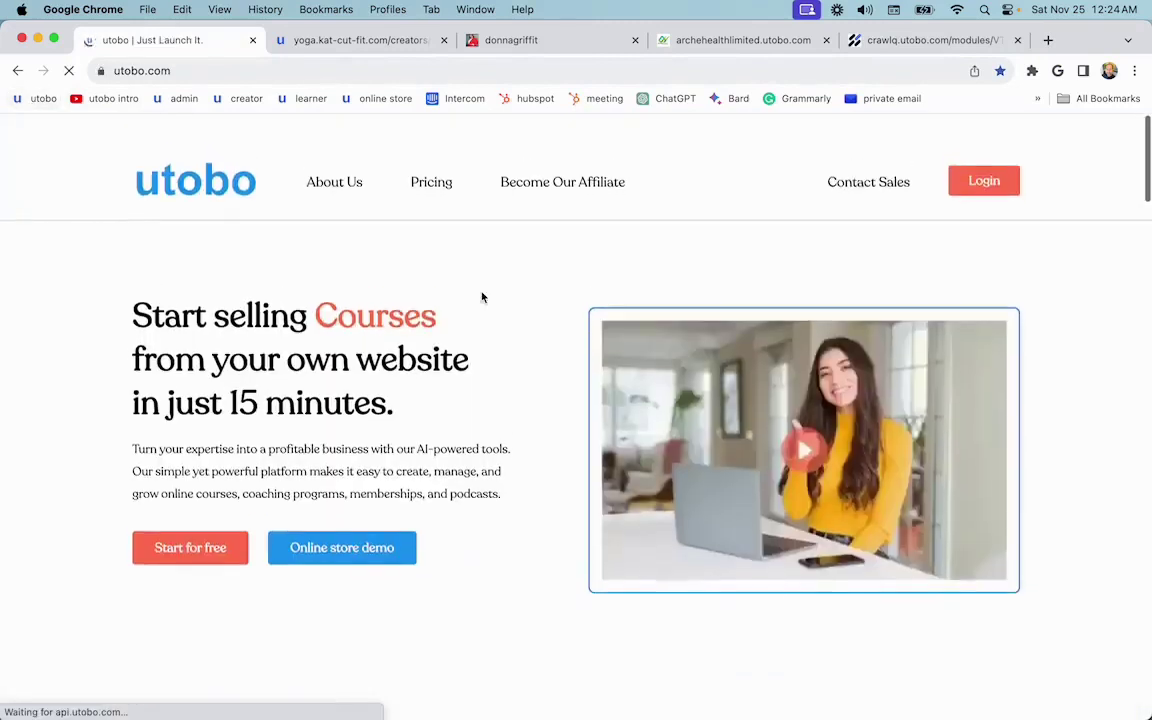